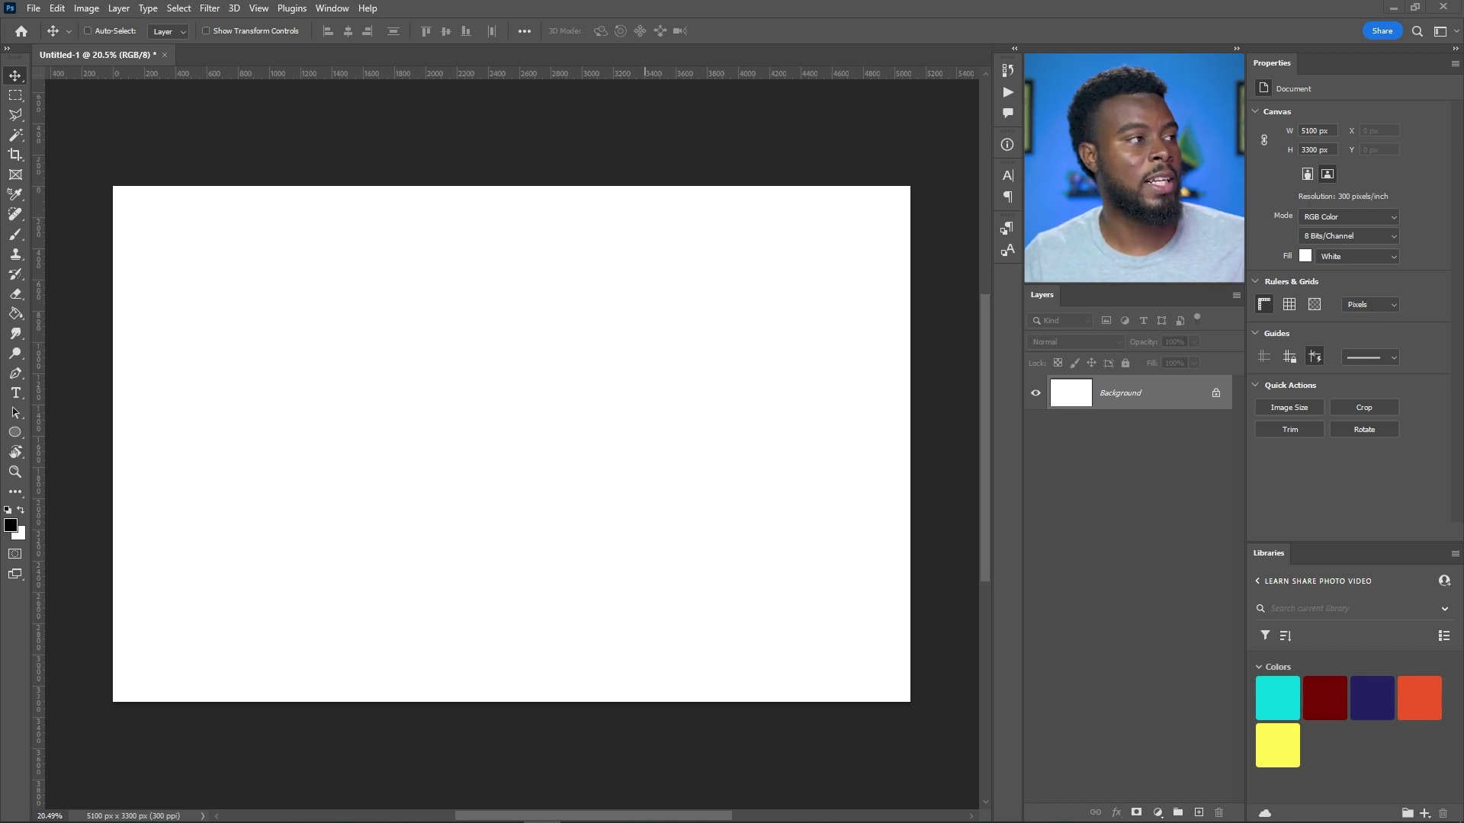
# - Open the New Document setup from the File menu and cancel it without creating a document
pyautogui.click(32, 9)
pyautogui.click(31, 9)
pyautogui.click(31, 9)
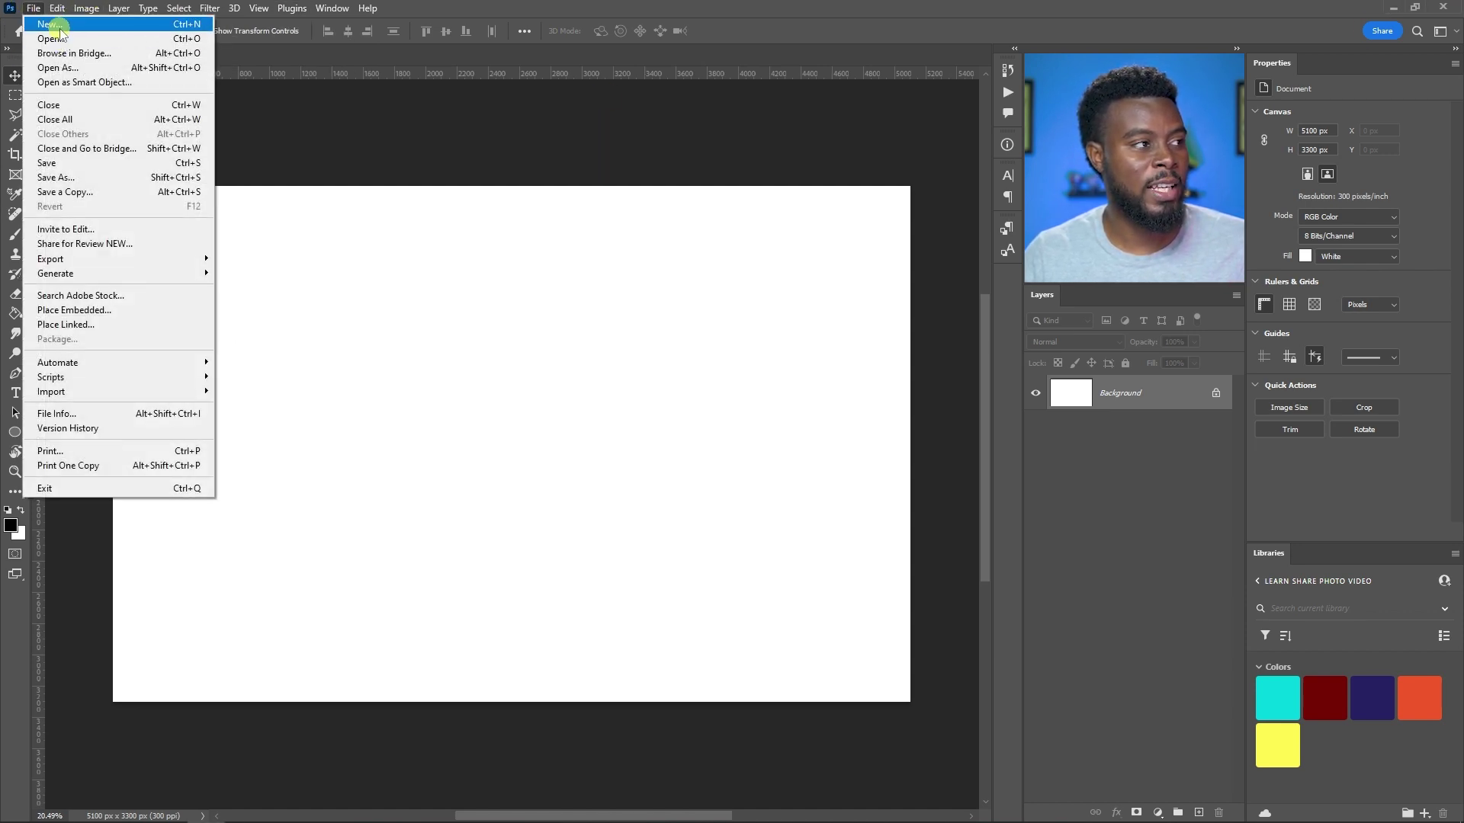
pyautogui.click(58, 25)
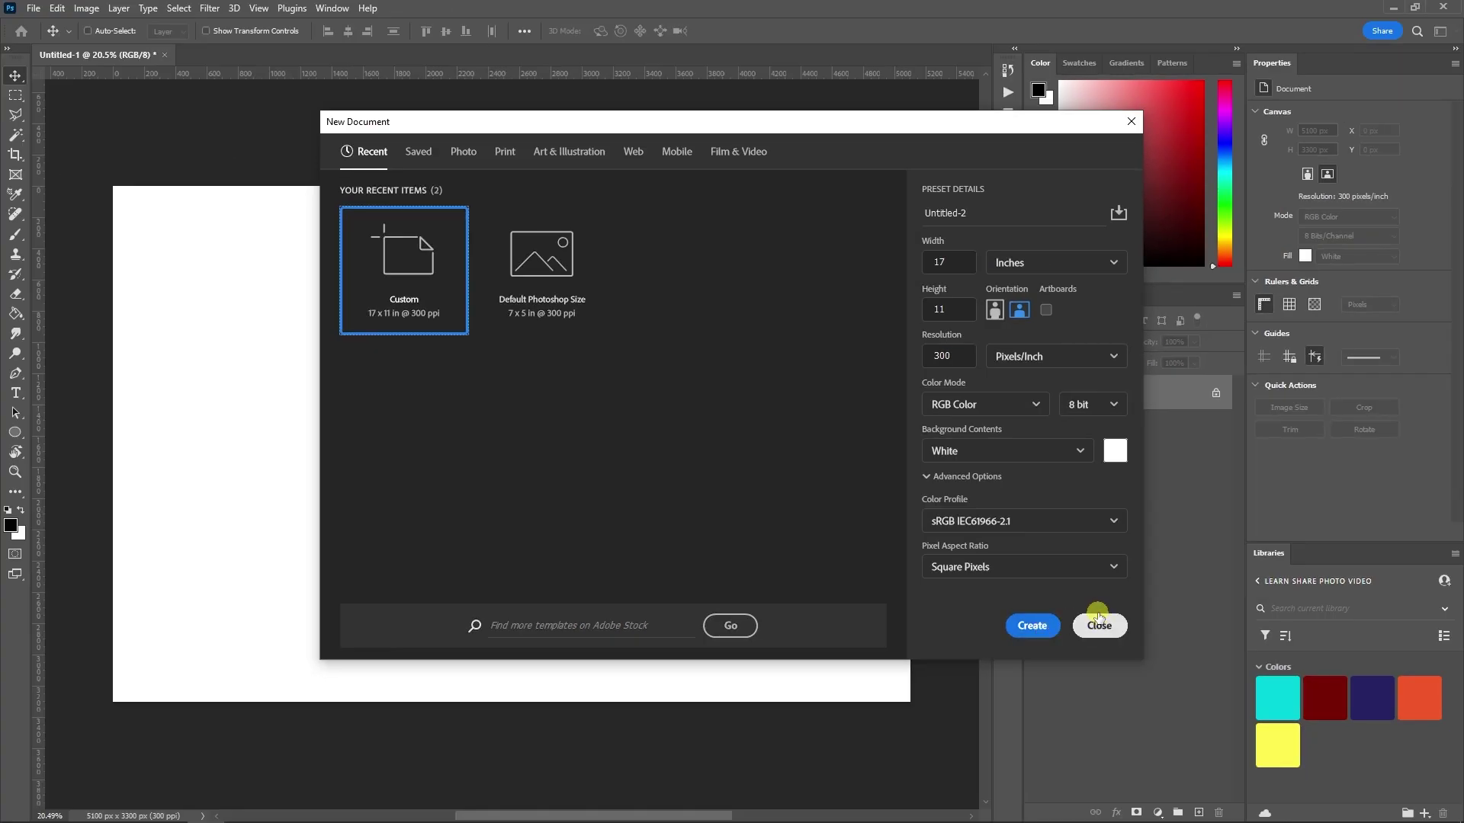
pyautogui.click(1075, 624)
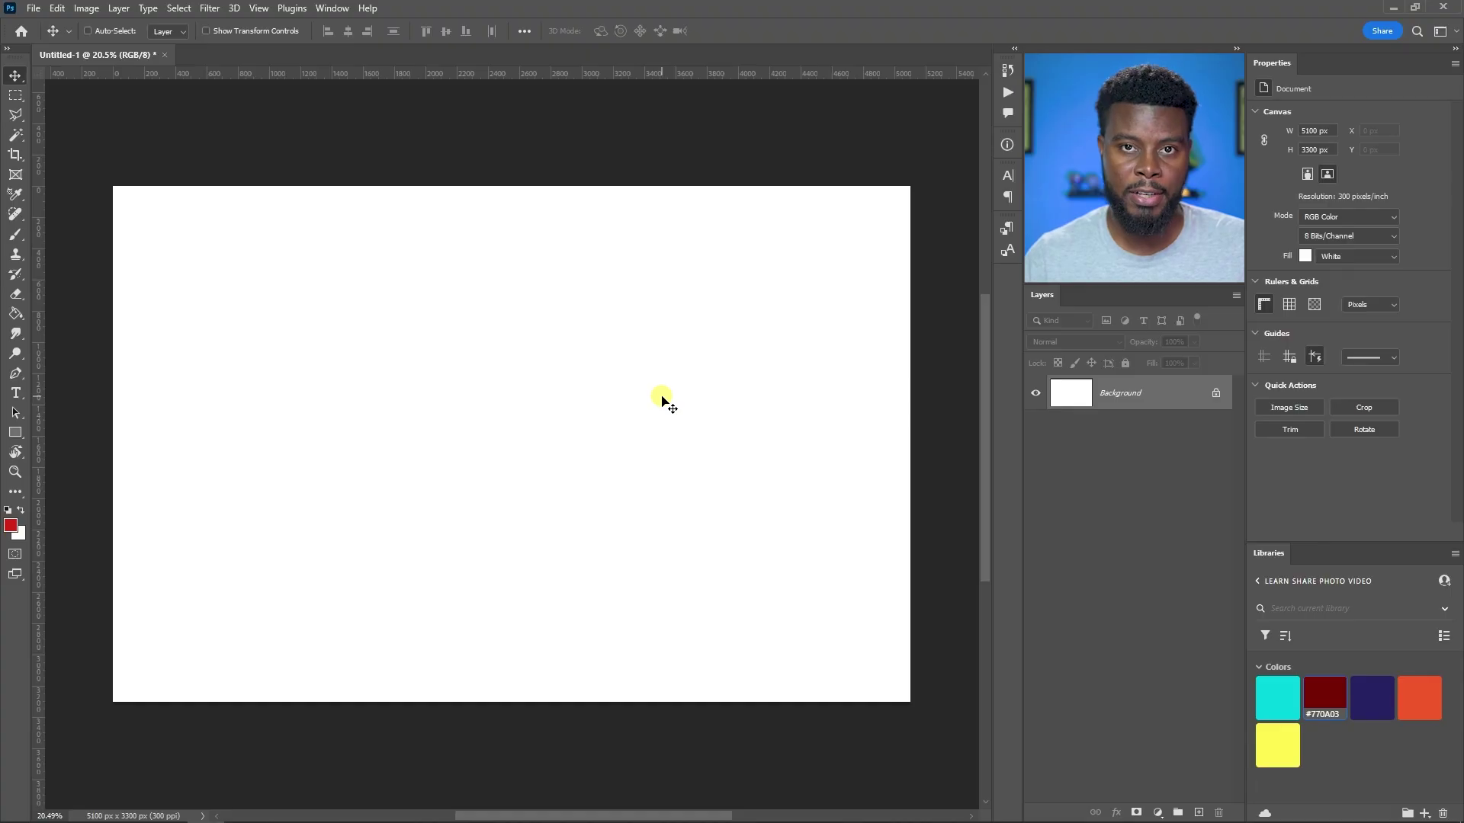
# - Draw a large rectangle across the canvas and round its corners to 427 px
pyautogui.press('u')
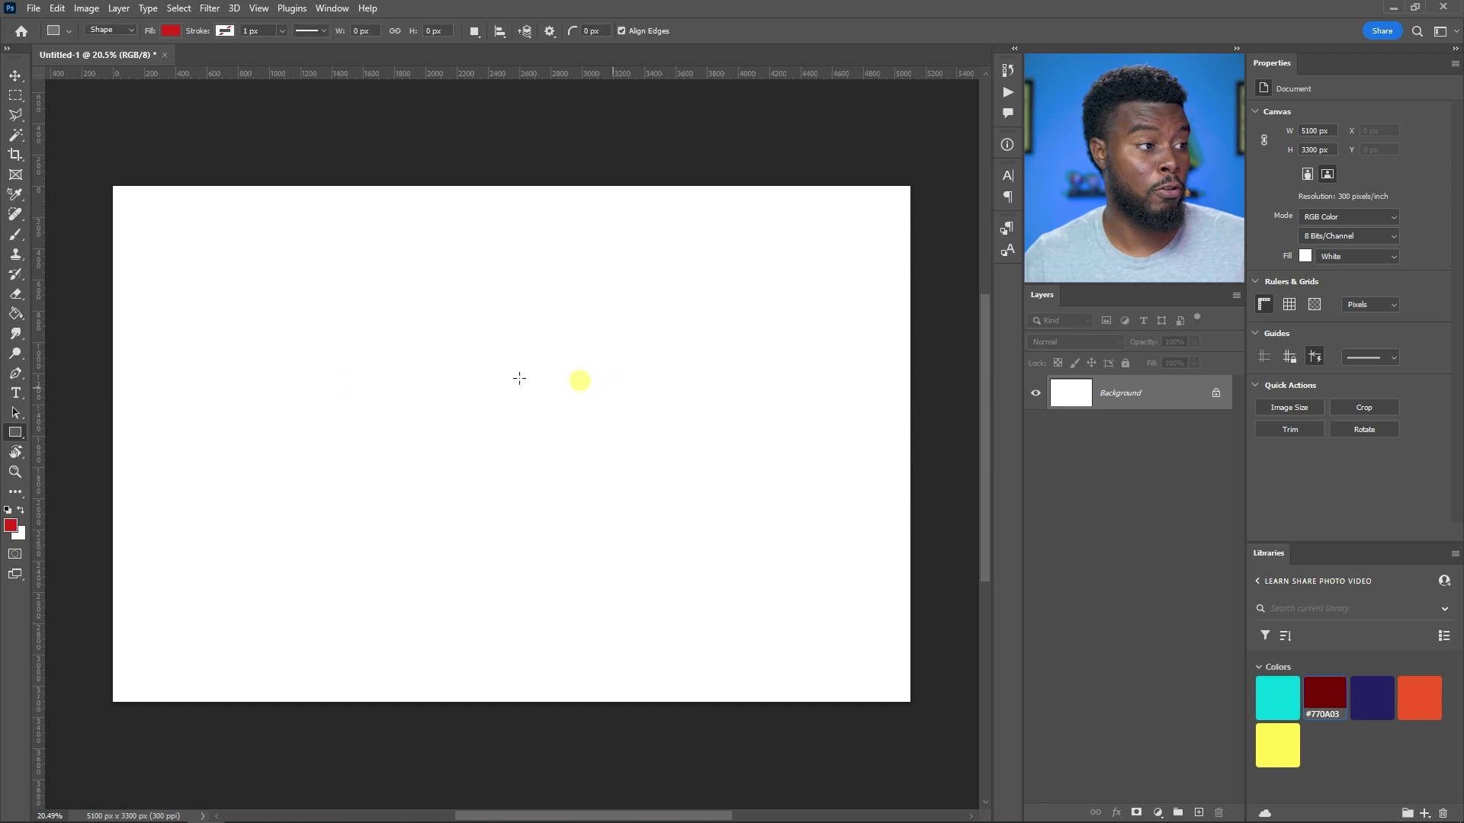
pyautogui.moveTo(197, 242); pyautogui.dragTo(833, 634)
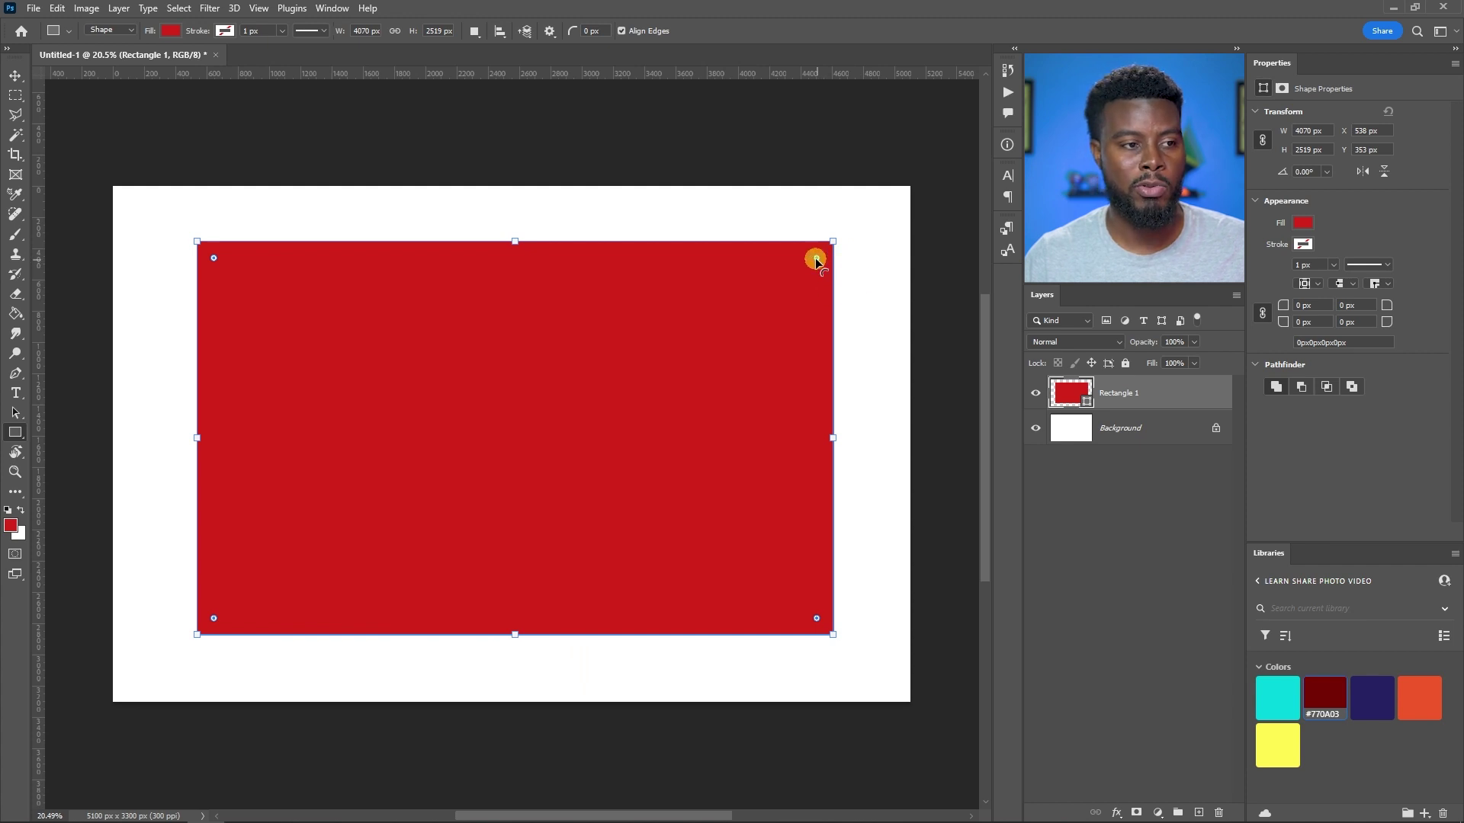
pyautogui.moveTo(819, 258); pyautogui.dragTo(767, 298)
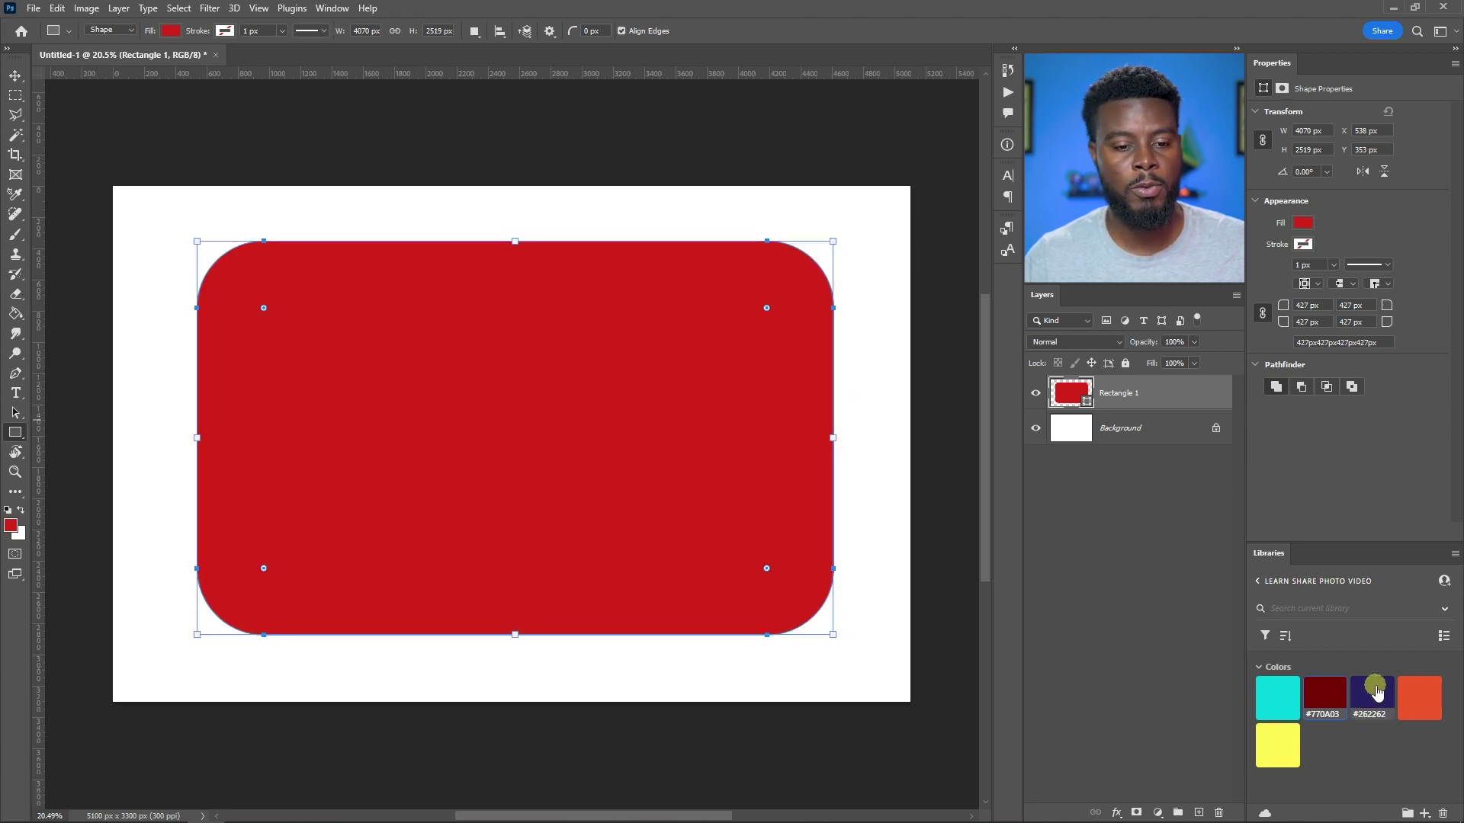
# - Fill the rounded rectangle bright red and move it to the centre of the canvas
pyautogui.click(1341, 695)
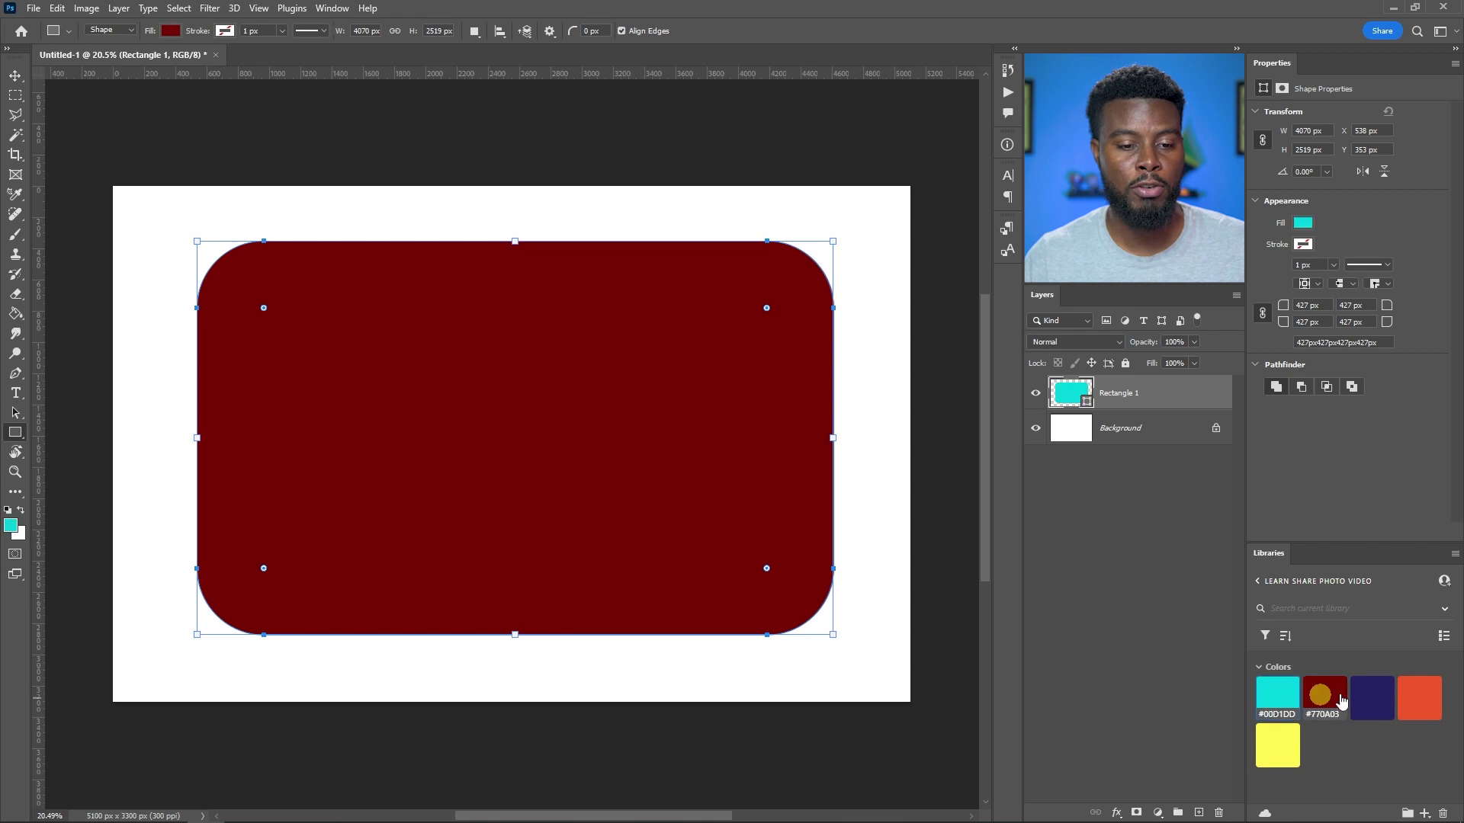
pyautogui.click(1375, 694)
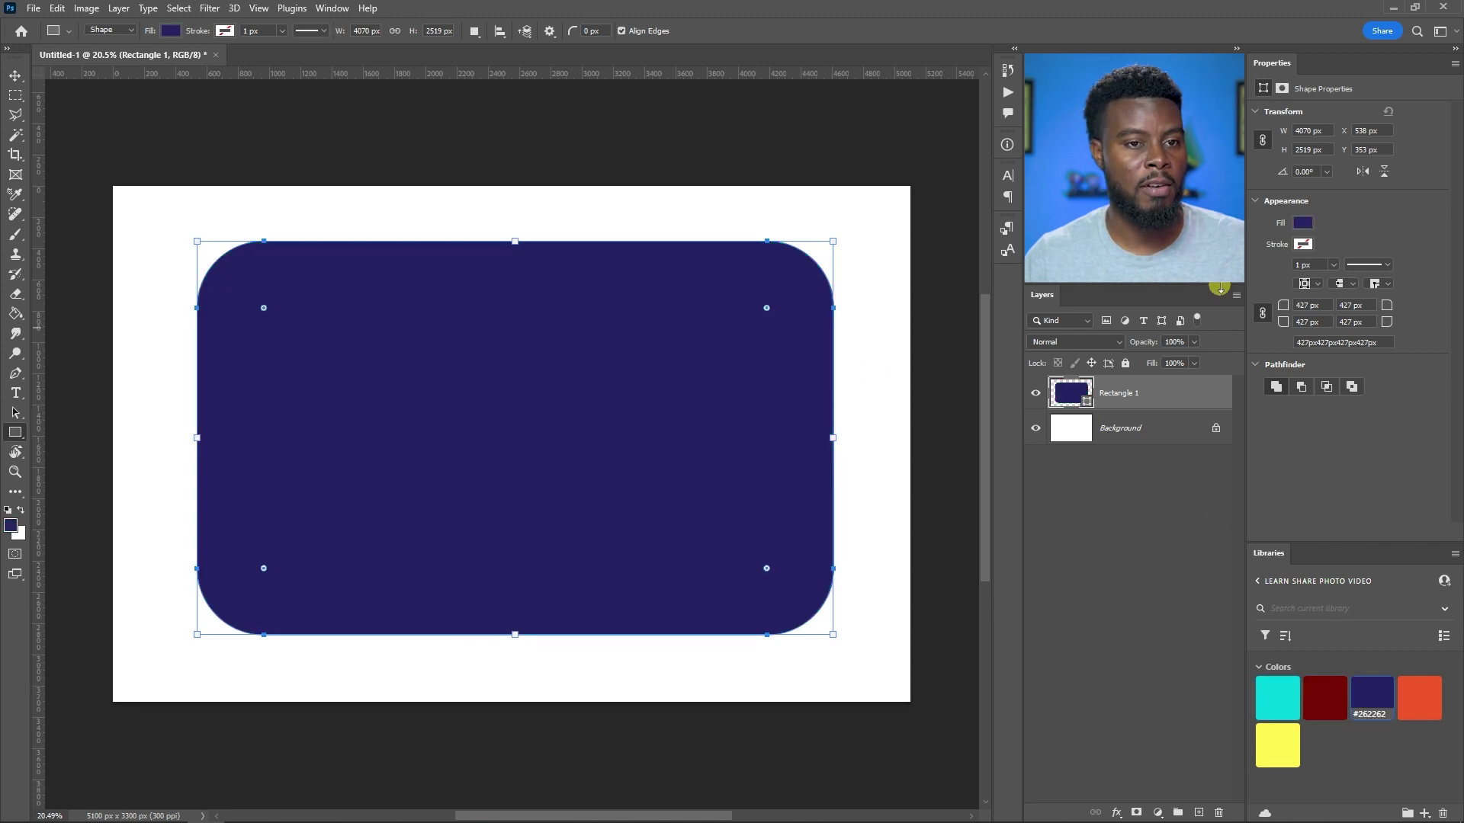
pyautogui.click(1302, 224)
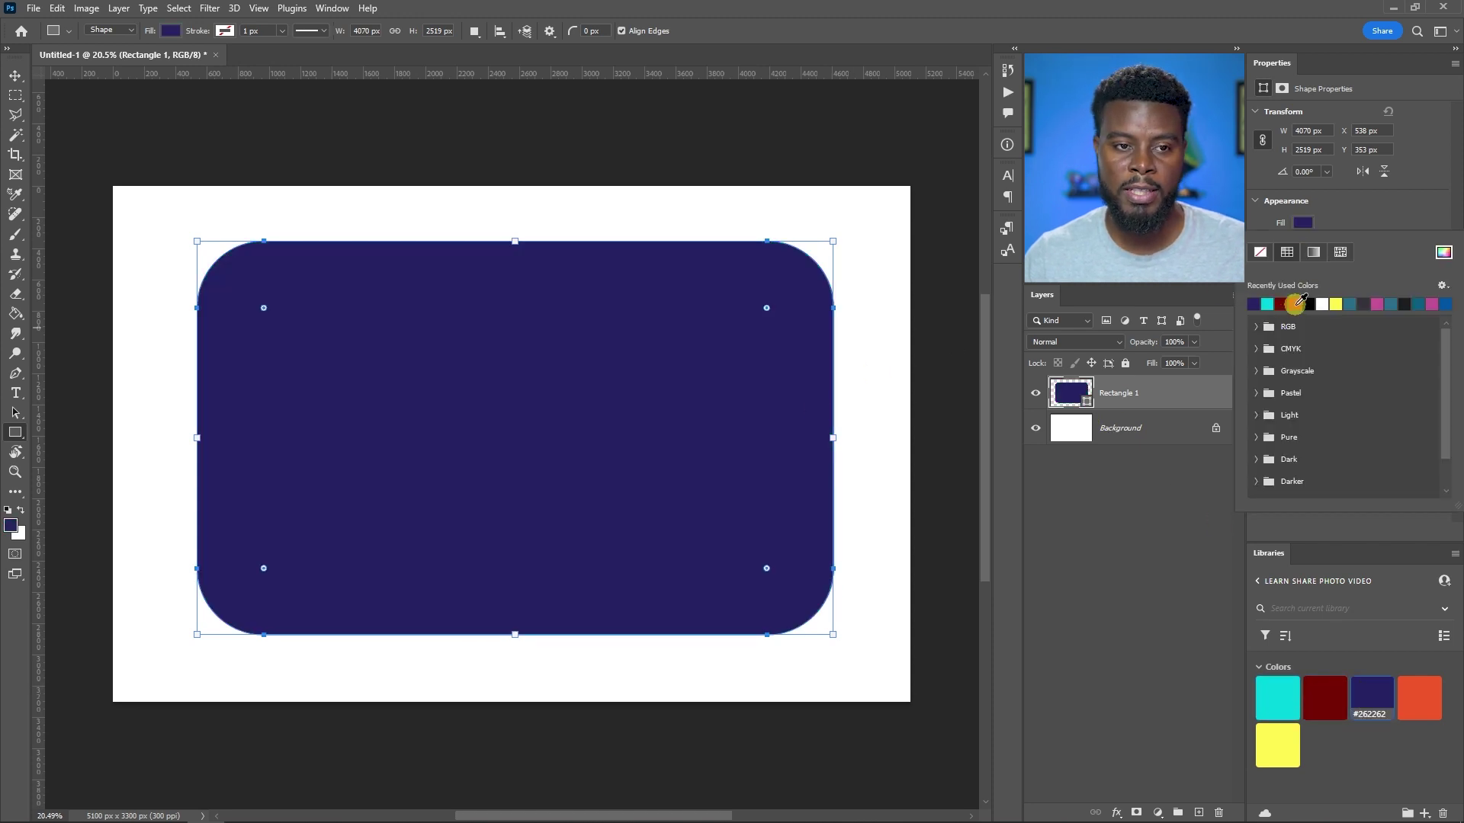
pyautogui.click(1282, 304)
pyautogui.click(1112, 394)
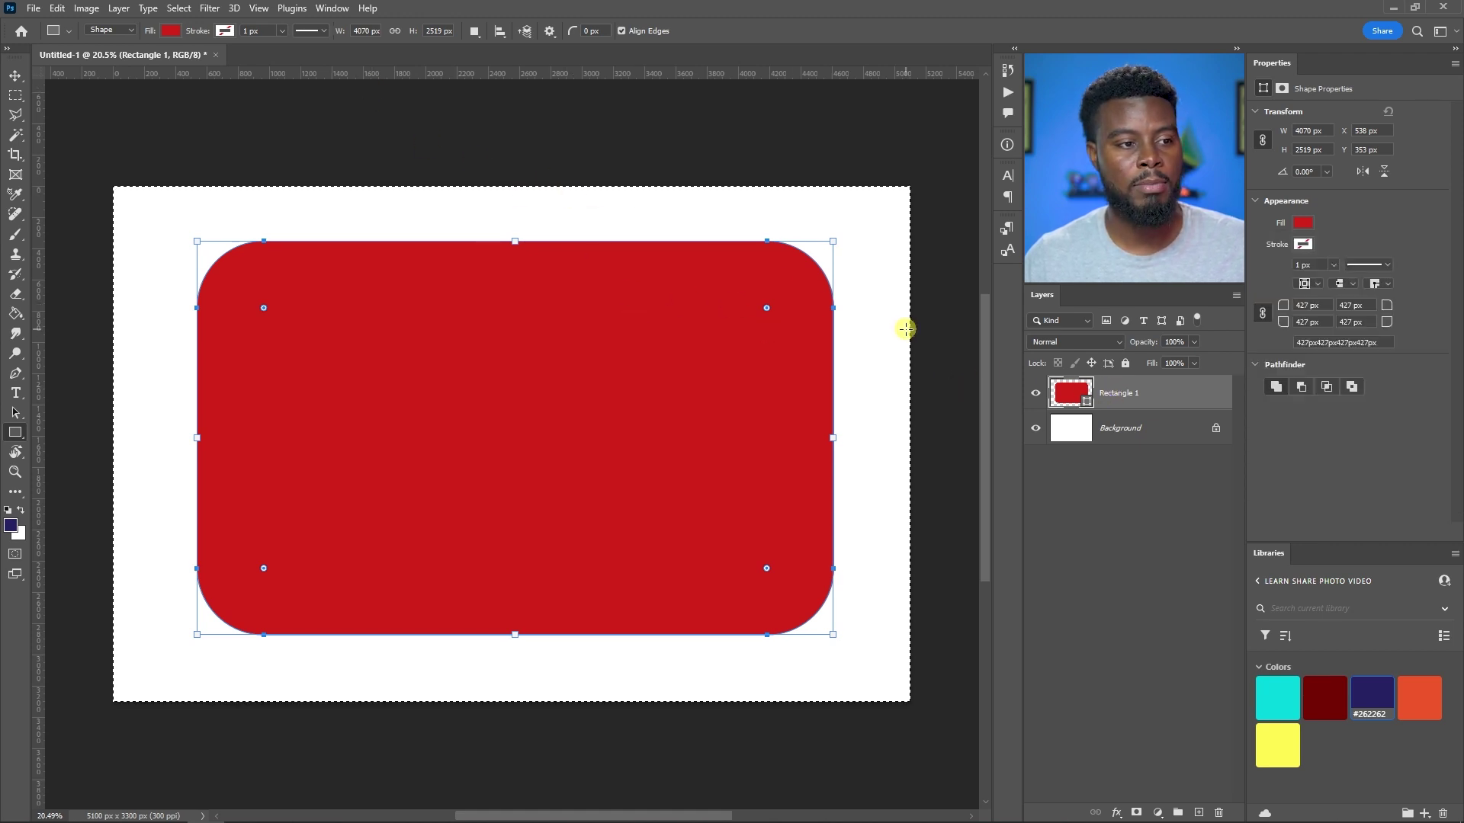
pyautogui.press('v')
pyautogui.moveTo(576, 338); pyautogui.dragTo(529, 395)
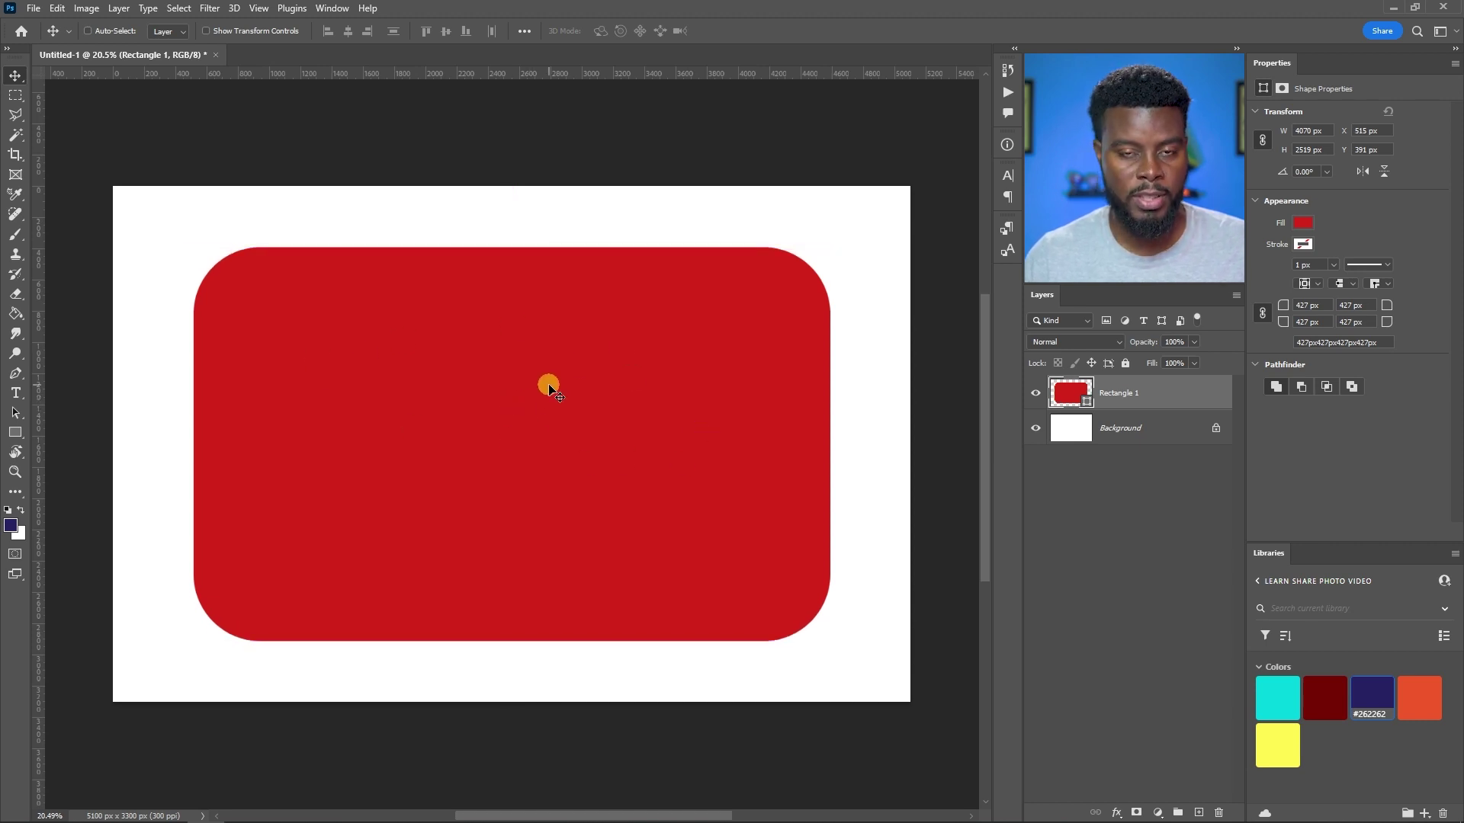
# - Add a text layer reading 'Graphic Designer'
pyautogui.press('t')
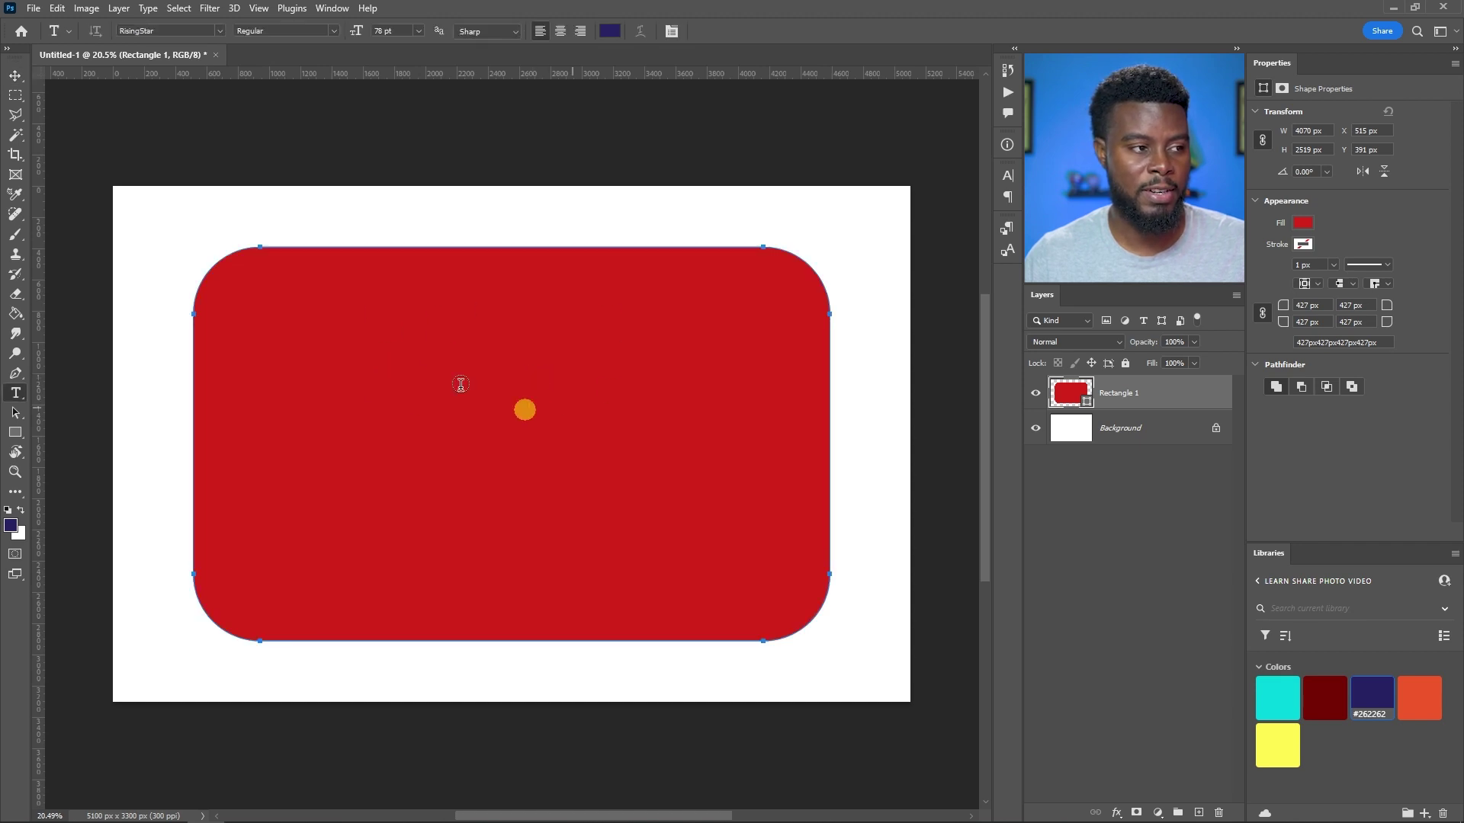
pyautogui.click(420, 223)
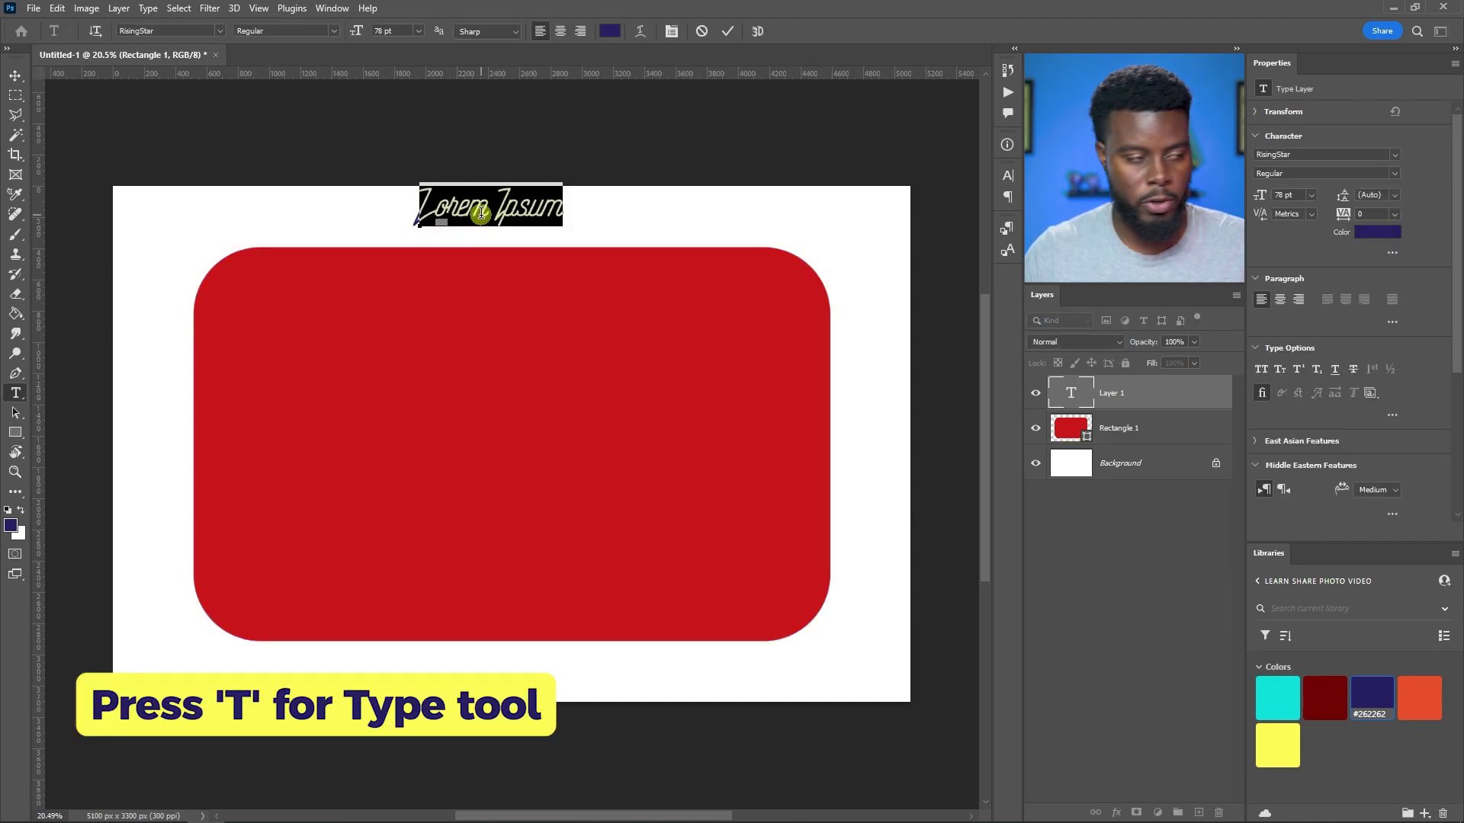
pyautogui.click(481, 212)
pyautogui.write('Grap')
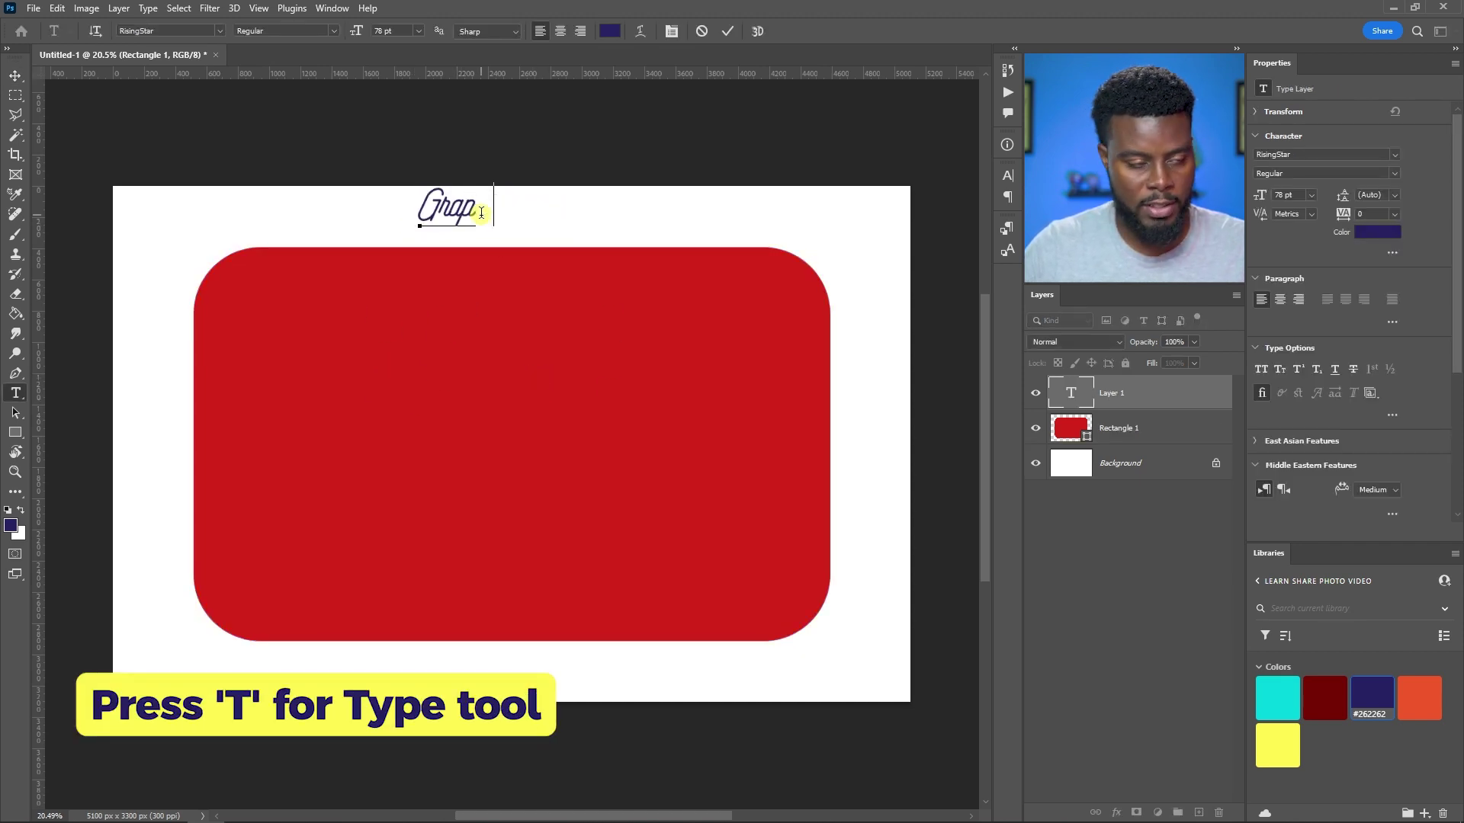
pyautogui.write('hic ')
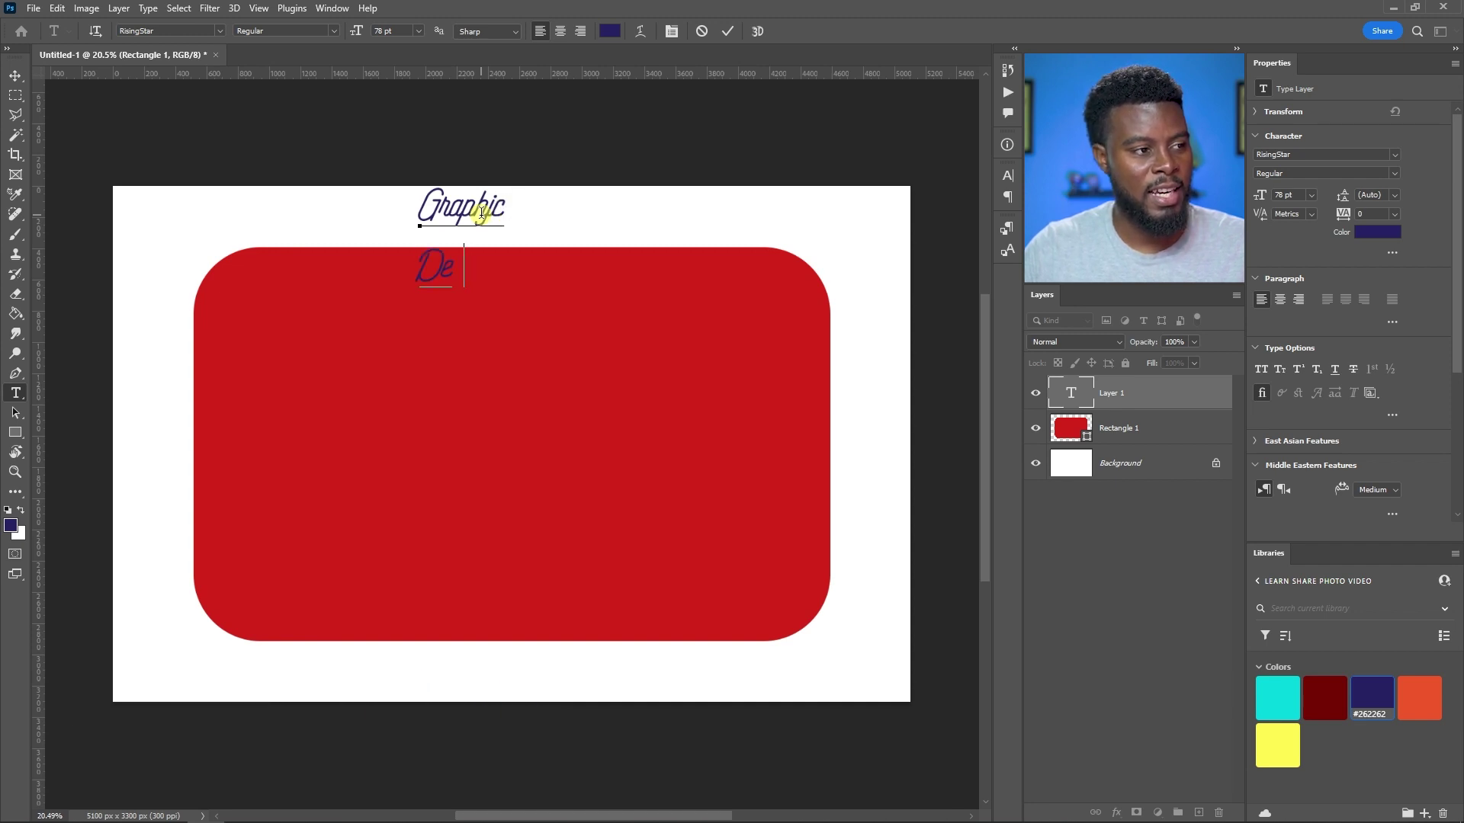
pyautogui.write('Designer')
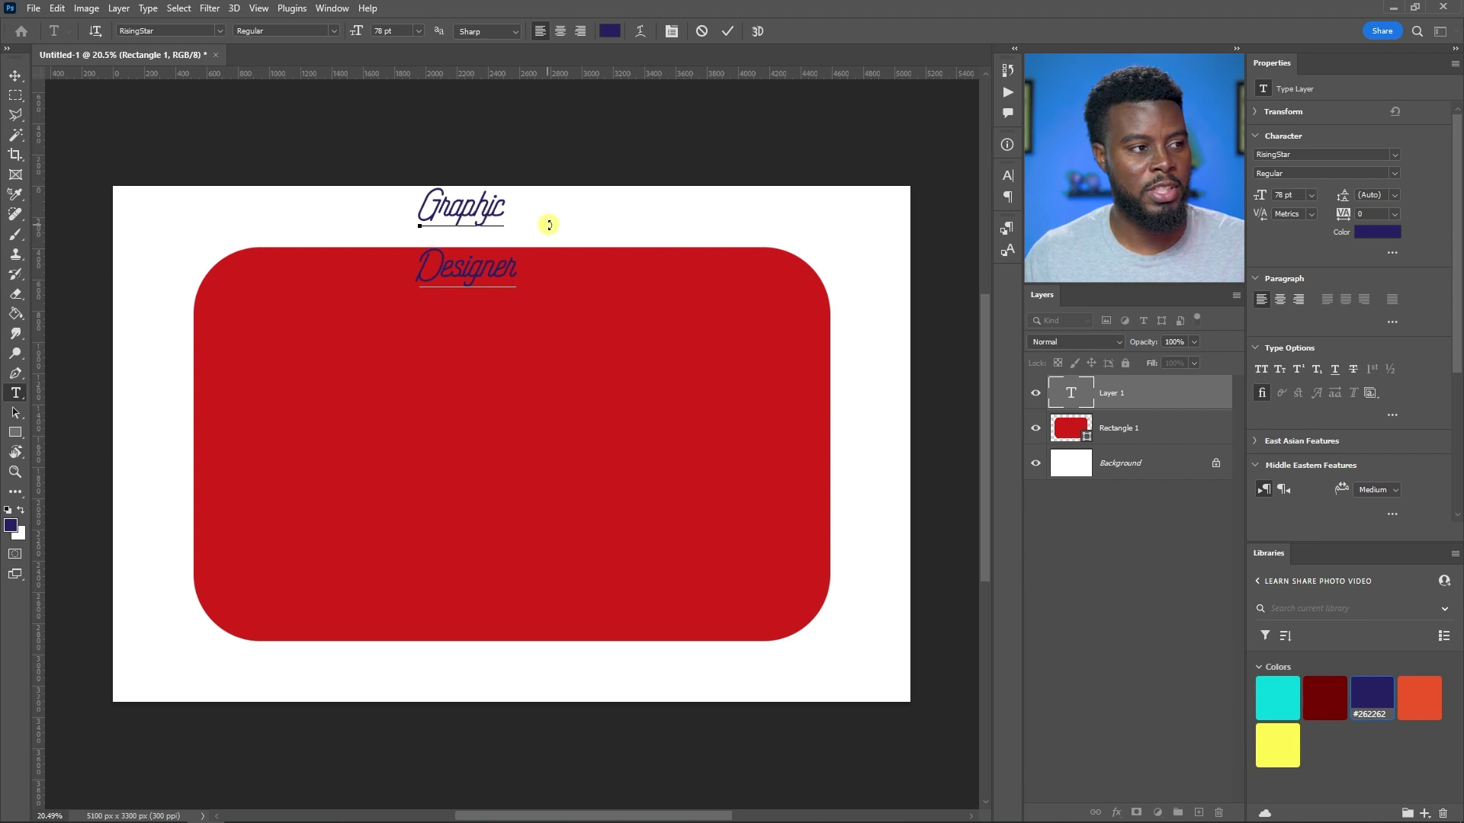
# - Set all the text to the Argentum Sans Black font
pyautogui.hotkey('ctrl', 'a')
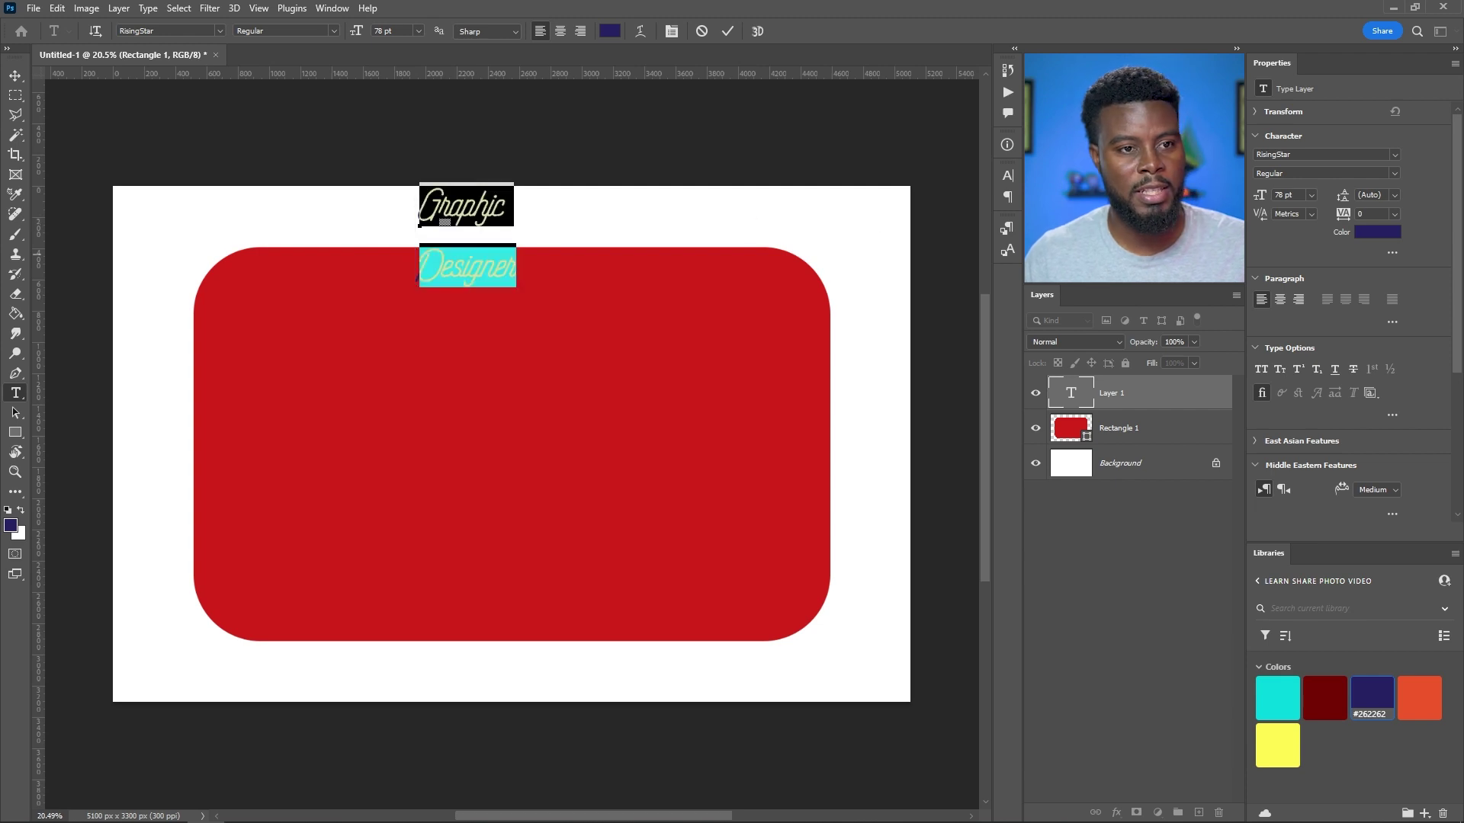
pyautogui.click(1312, 154)
pyautogui.write('argen')
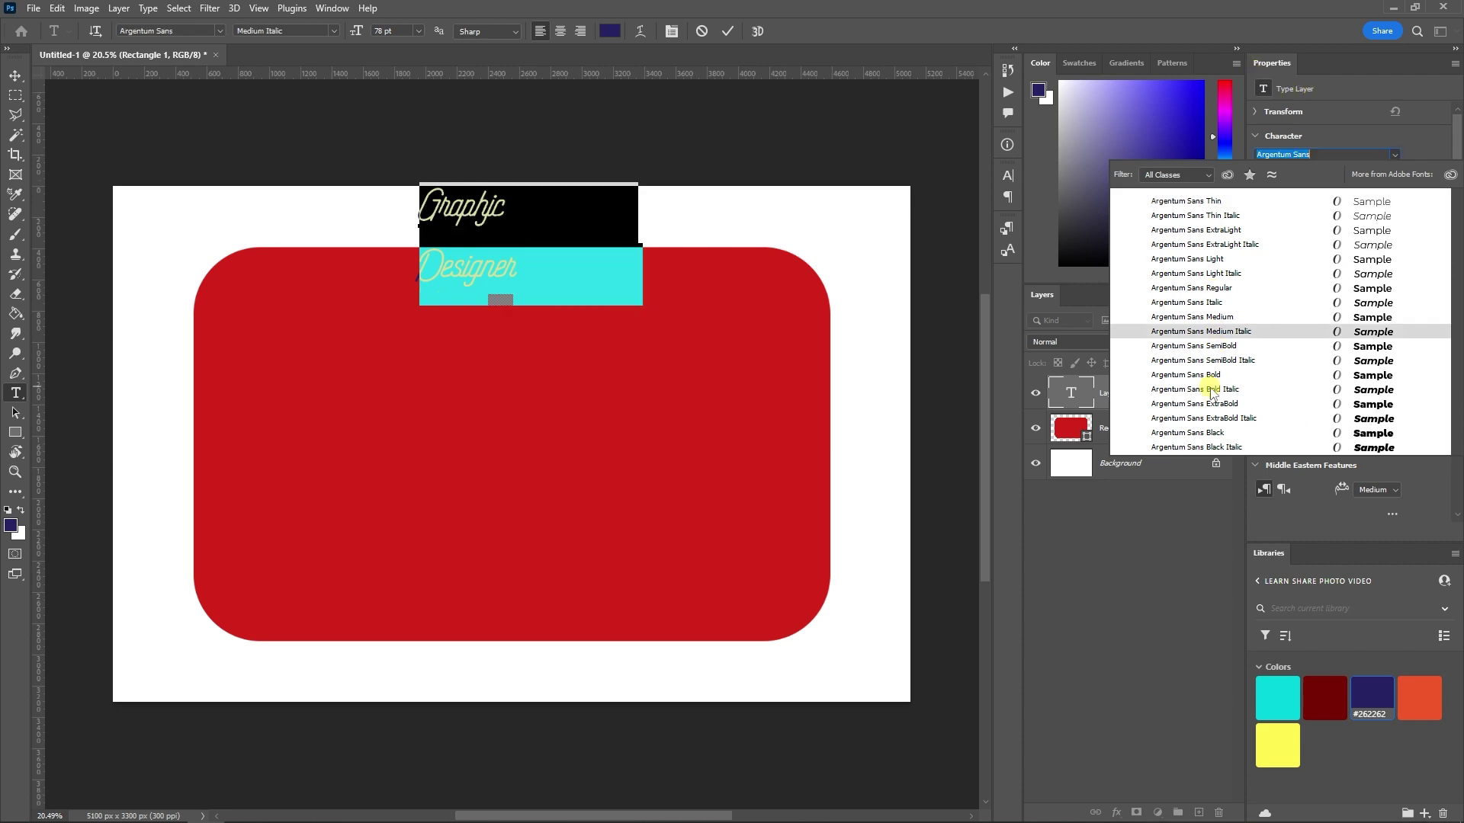
pyautogui.click(1220, 432)
pyautogui.click(683, 291)
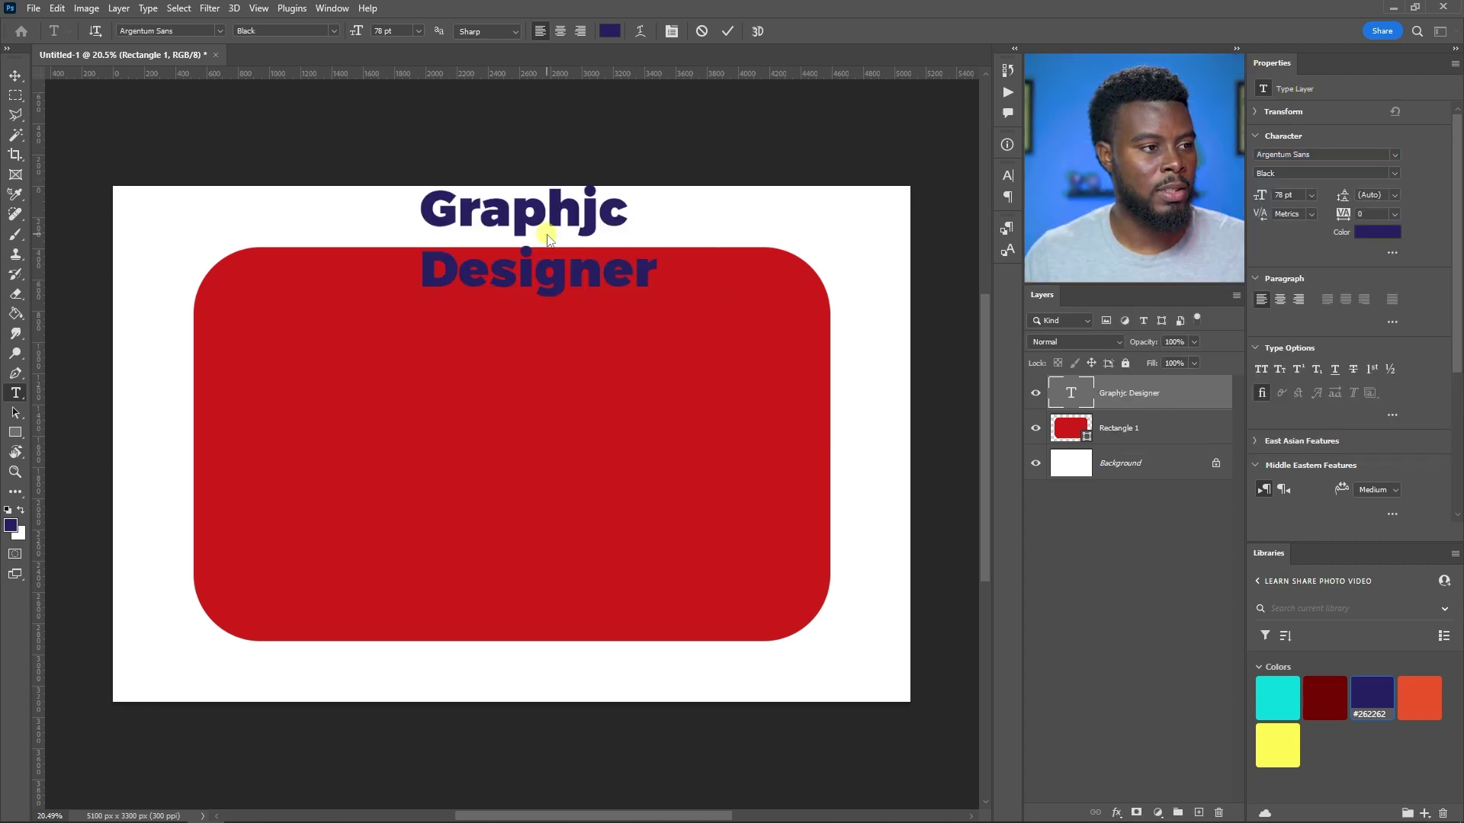
pyautogui.press('Escape')
# - Move the text into the red rectangle's centre and correct 'Graphjc' to 'Graphic'
pyautogui.press('v')
pyautogui.moveTo(543, 262); pyautogui.dragTo(537, 444)
pyautogui.press('t')
pyautogui.moveTo(599, 394); pyautogui.dragTo(577, 393)
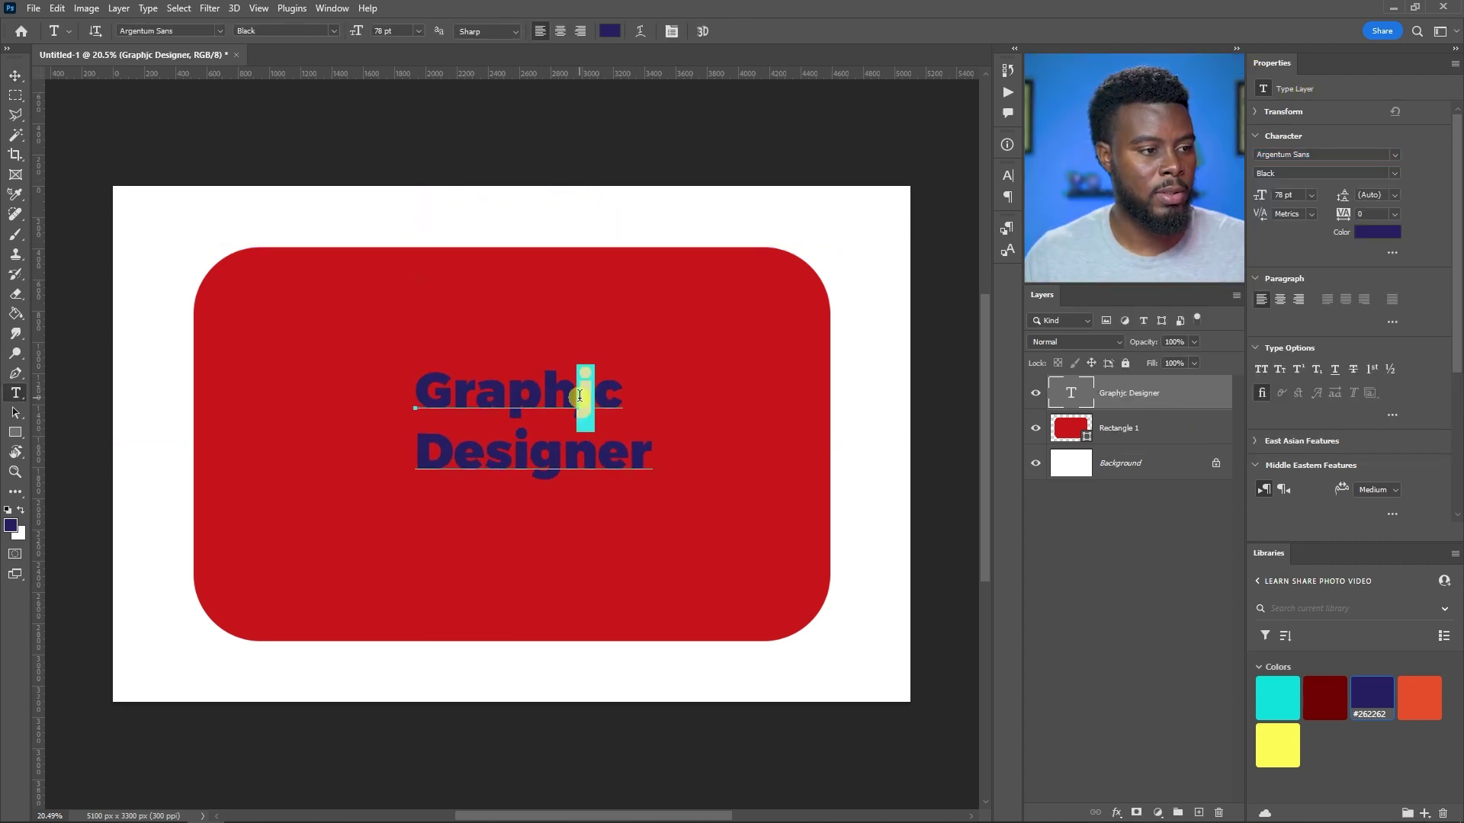
pyautogui.write('i')
pyautogui.press('Escape')
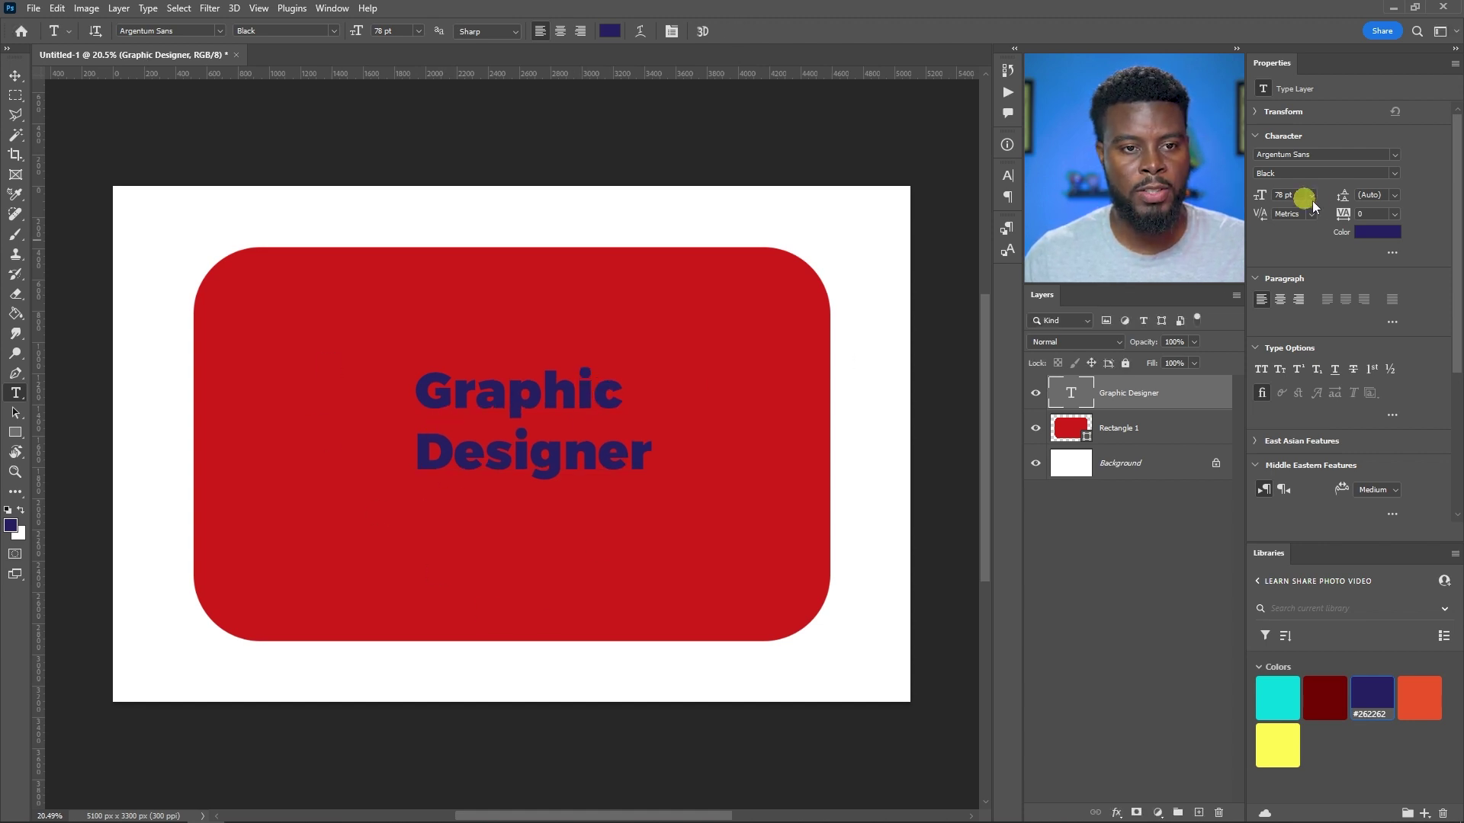
# - Make the Graphic Designer text white and enlarge it to 148 pt
pyautogui.click(1368, 232)
pyautogui.click(878, 202)
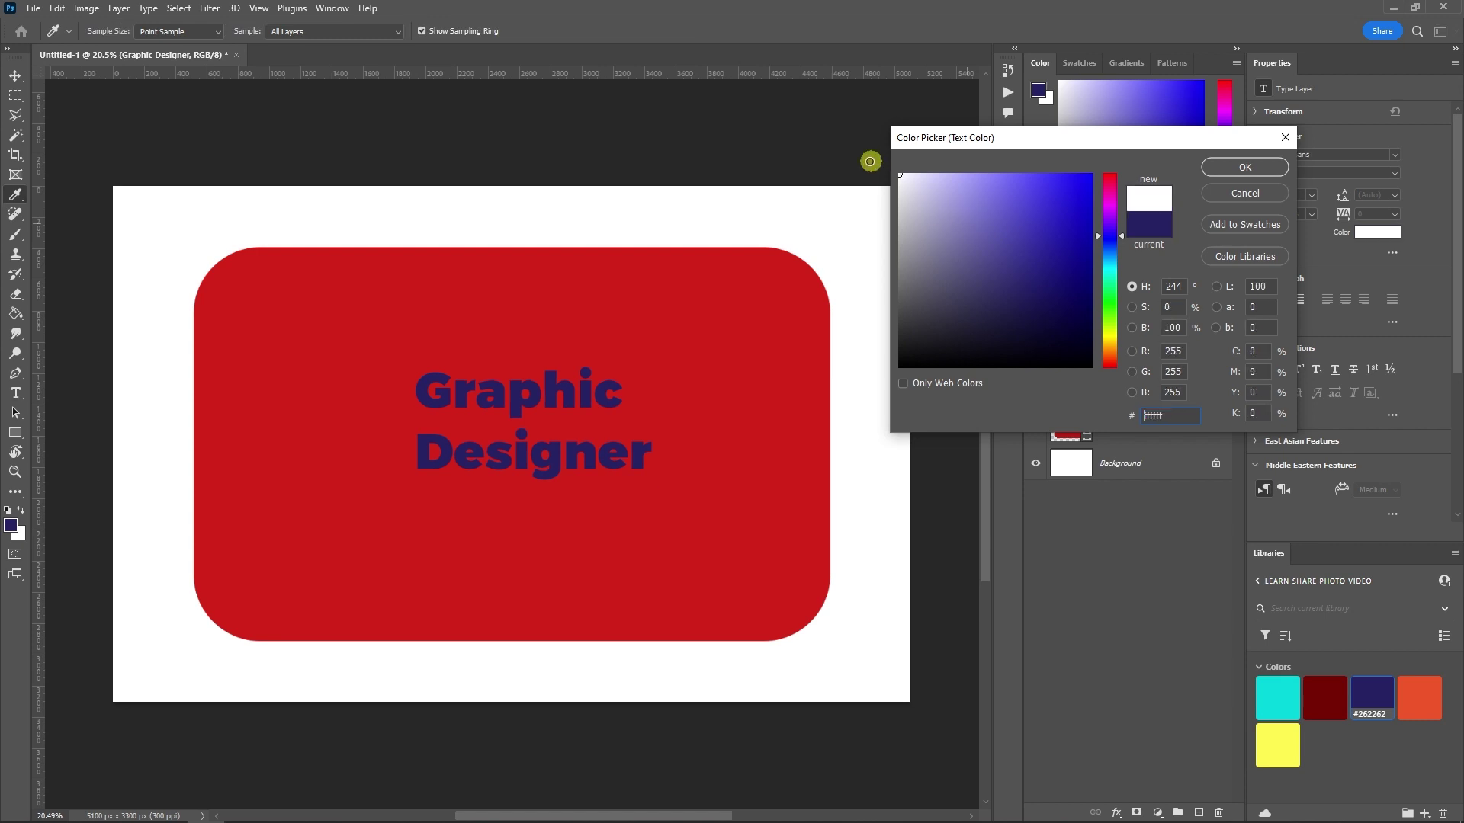
pyautogui.press('Return')
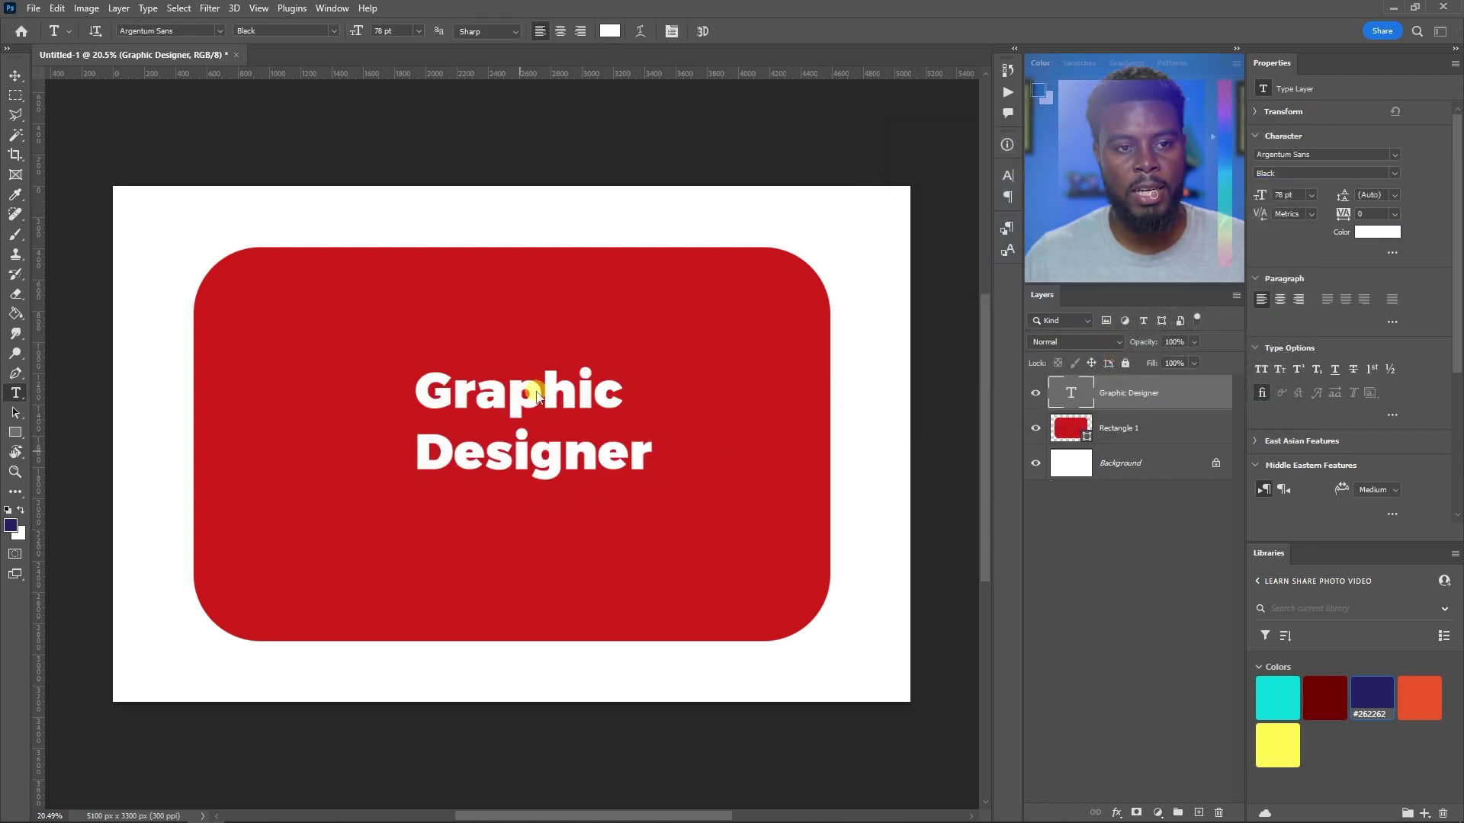
pyautogui.click(1311, 195)
pyautogui.click(1311, 196)
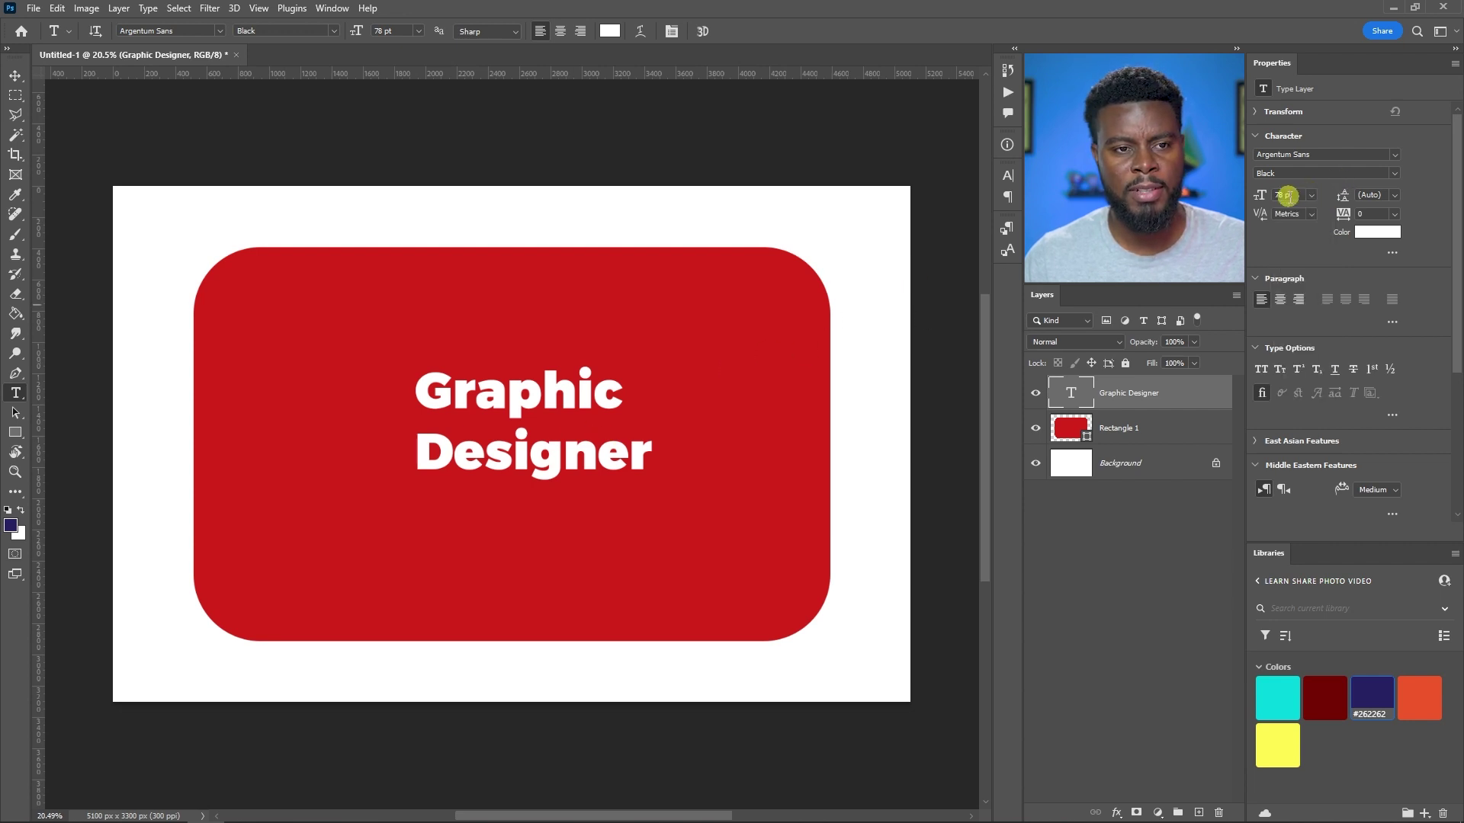
pyautogui.hotkey('shift', 'Up')
pyautogui.hotkey('shift', 'Up')
pyautogui.hotkey('shift', 'Up')
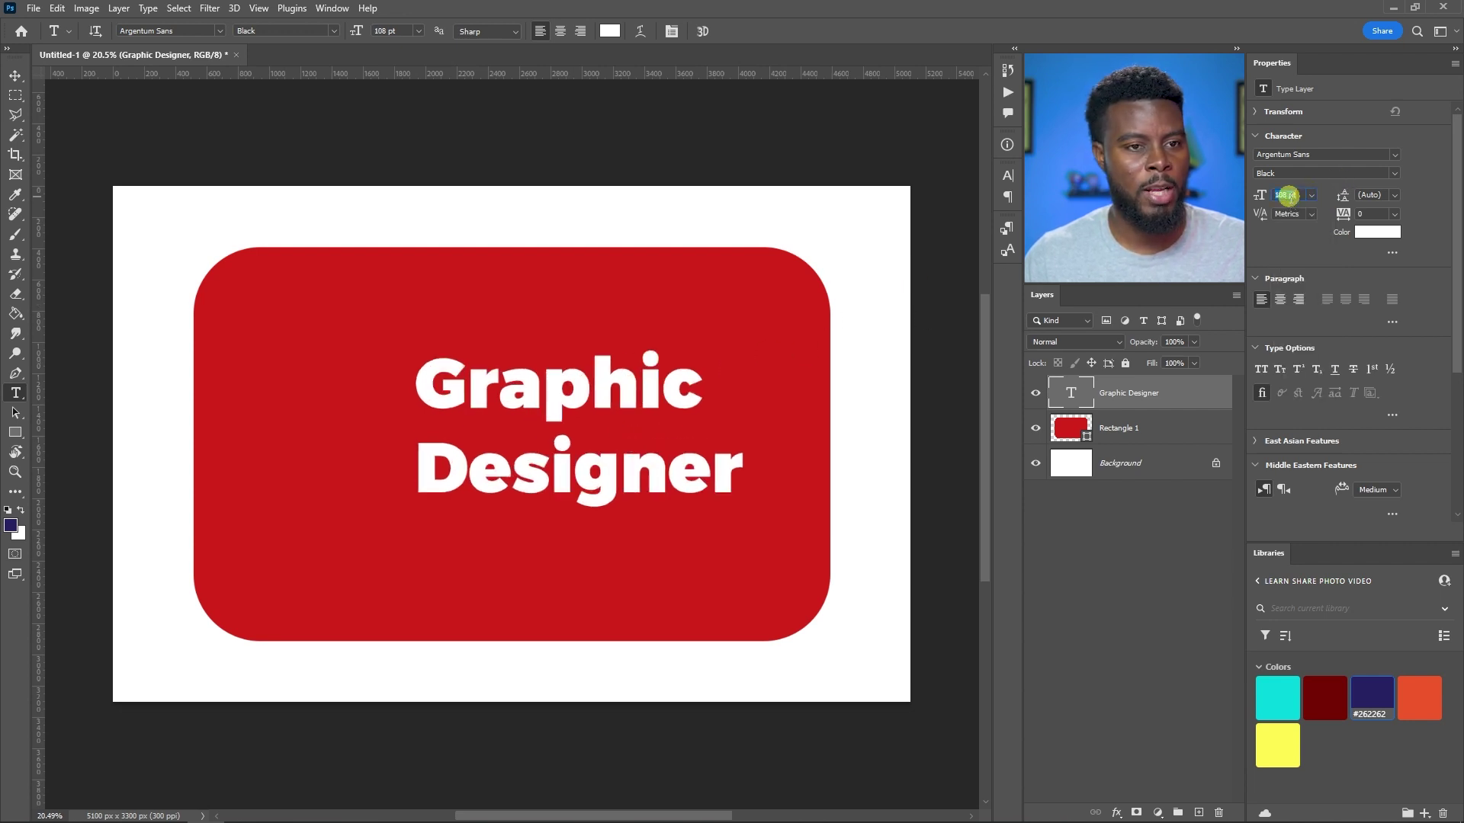
pyautogui.hotkey('shift', 'Up')
pyautogui.hotkey('shift', 'Up')
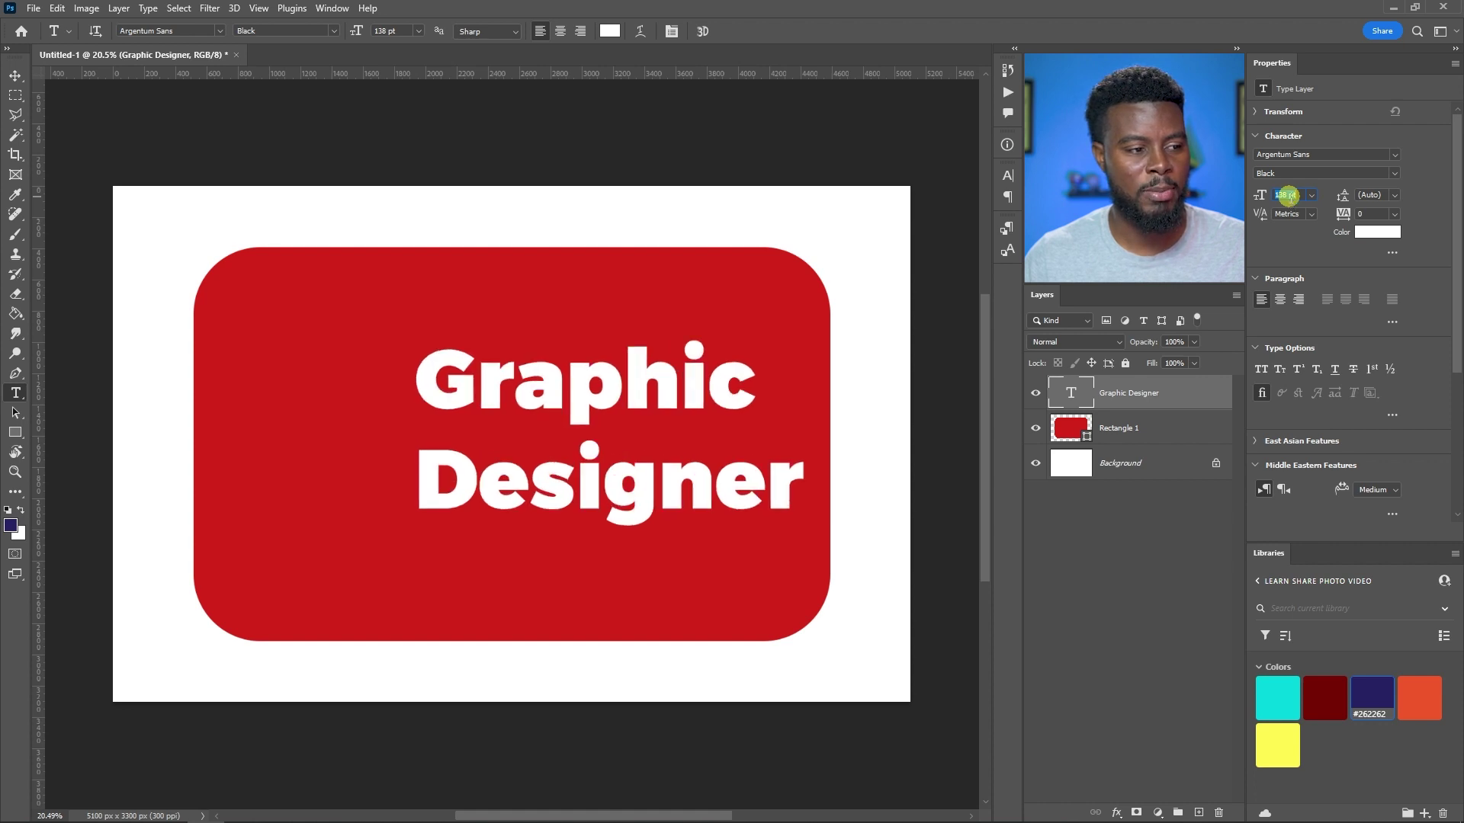
pyautogui.hotkey('shift', 'Up')
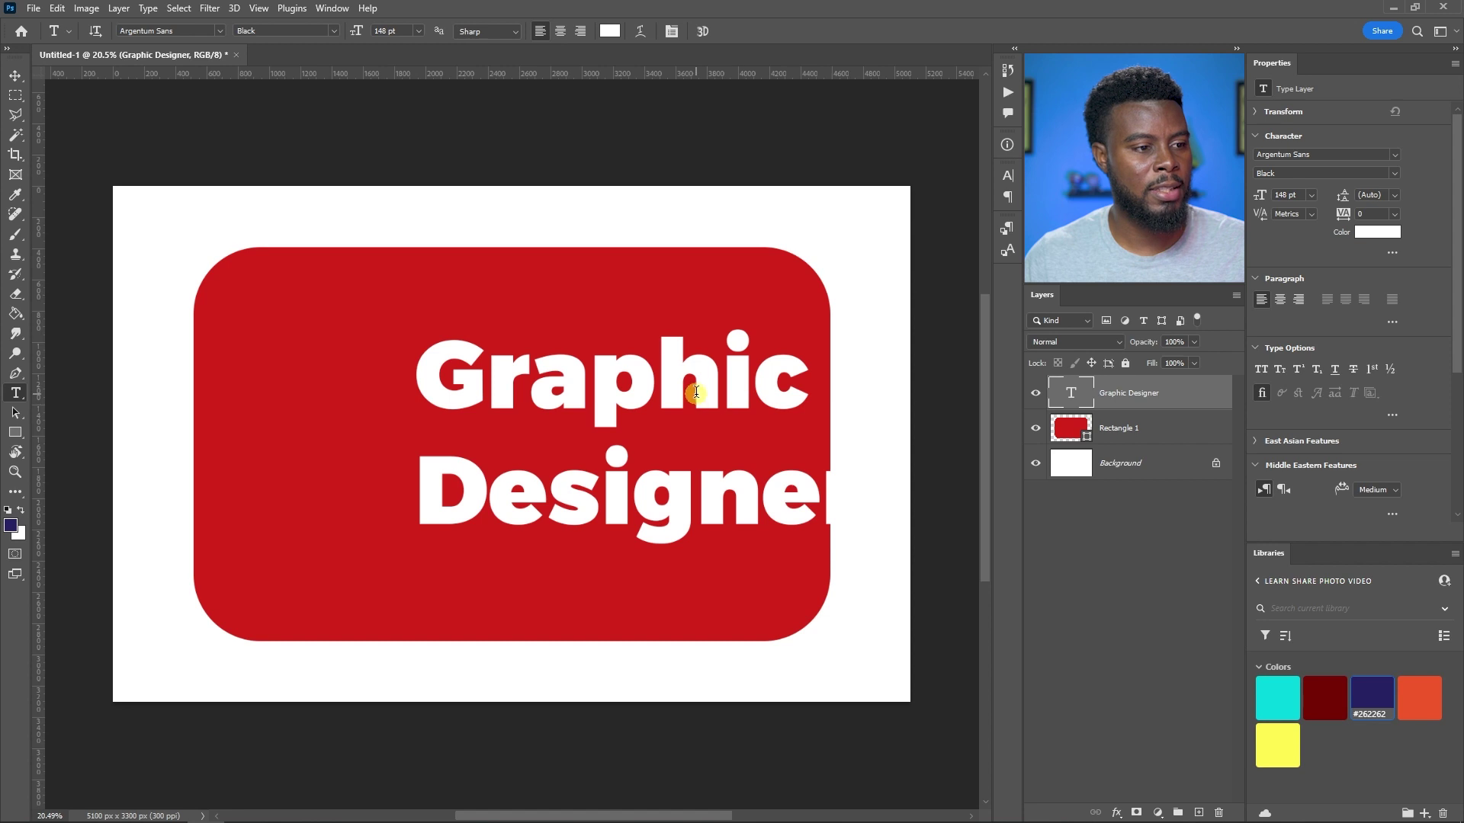
# - Re-centre the enlarged text in the red rectangle and centre-align it
pyautogui.press('v')
pyautogui.moveTo(696, 392); pyautogui.dragTo(585, 398)
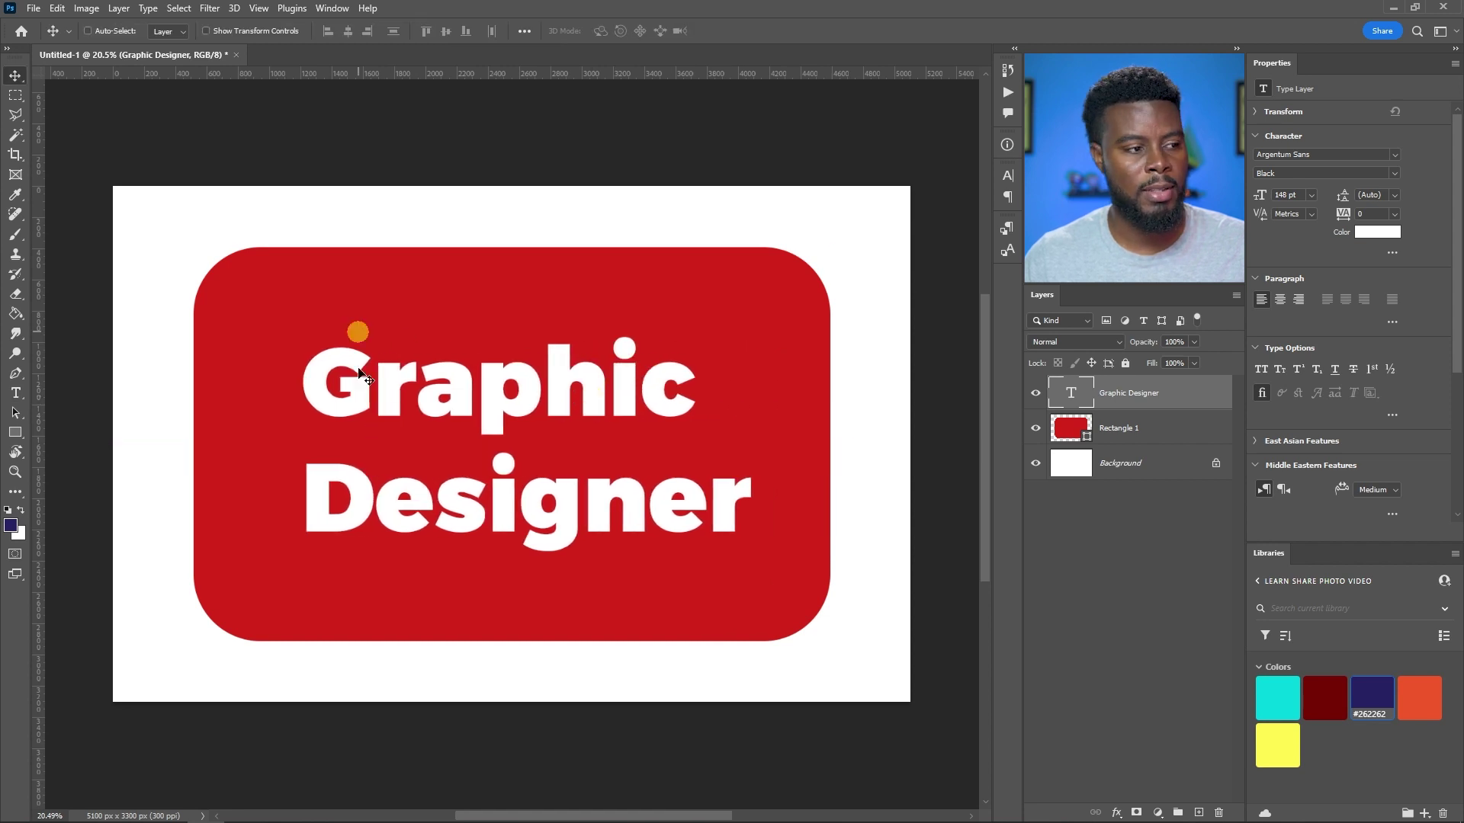
pyautogui.click(1286, 300)
# - Re-centre the heading inside the red rectangle and set it to All Caps
pyautogui.moveTo(441, 488); pyautogui.dragTo(533, 435)
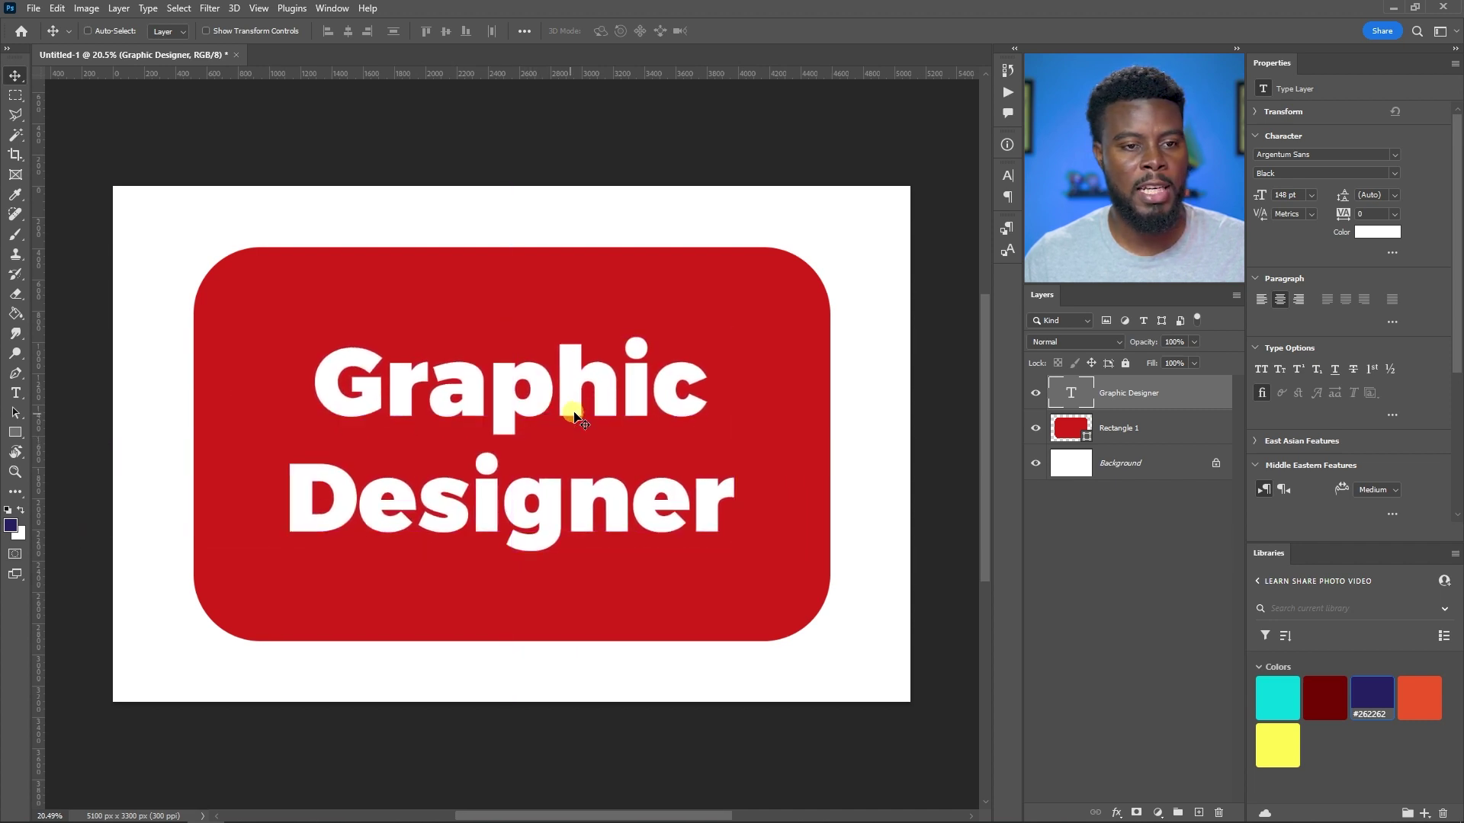
pyautogui.click(1262, 369)
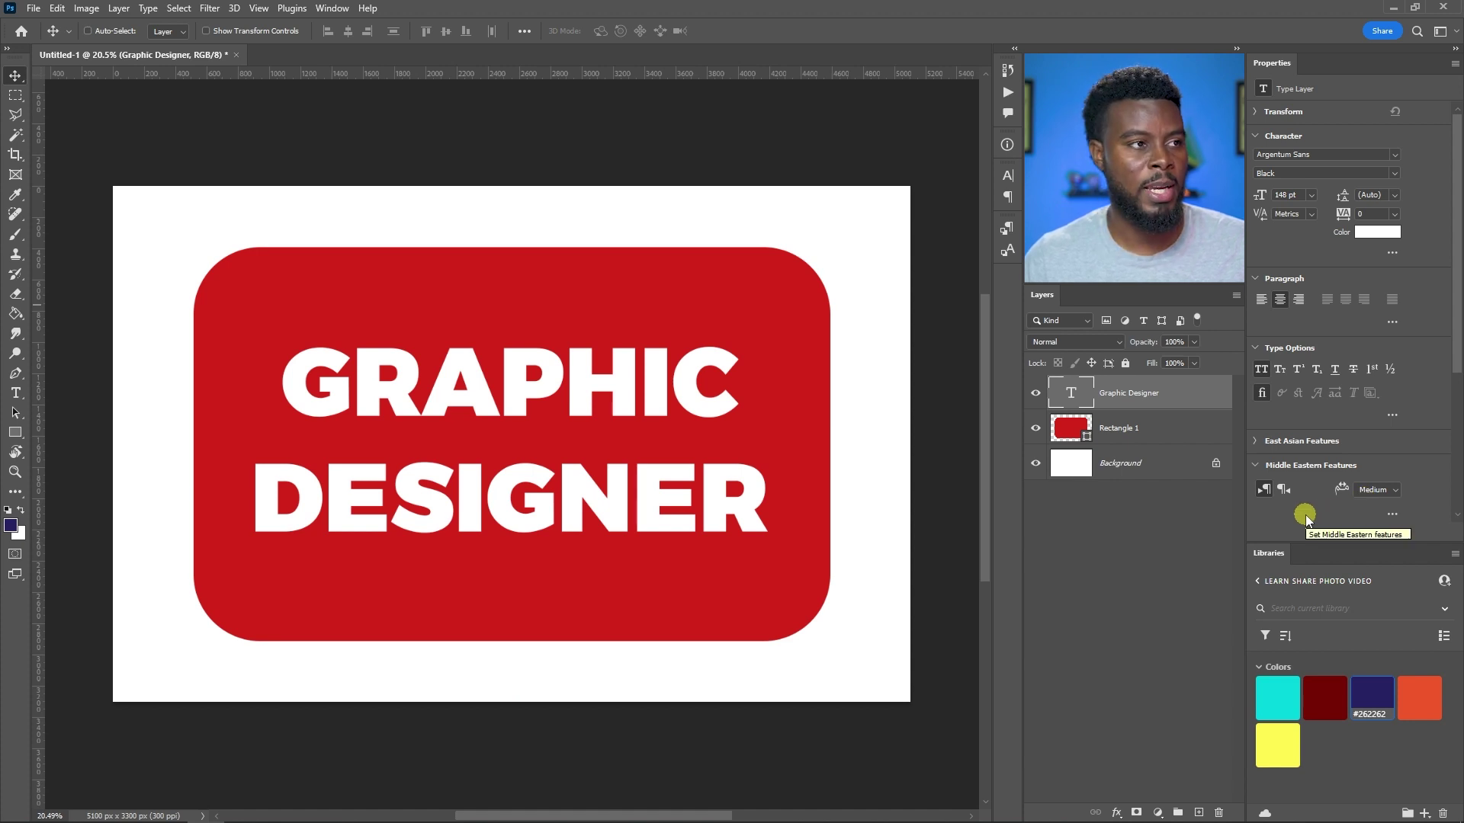
pyautogui.click(332, 8)
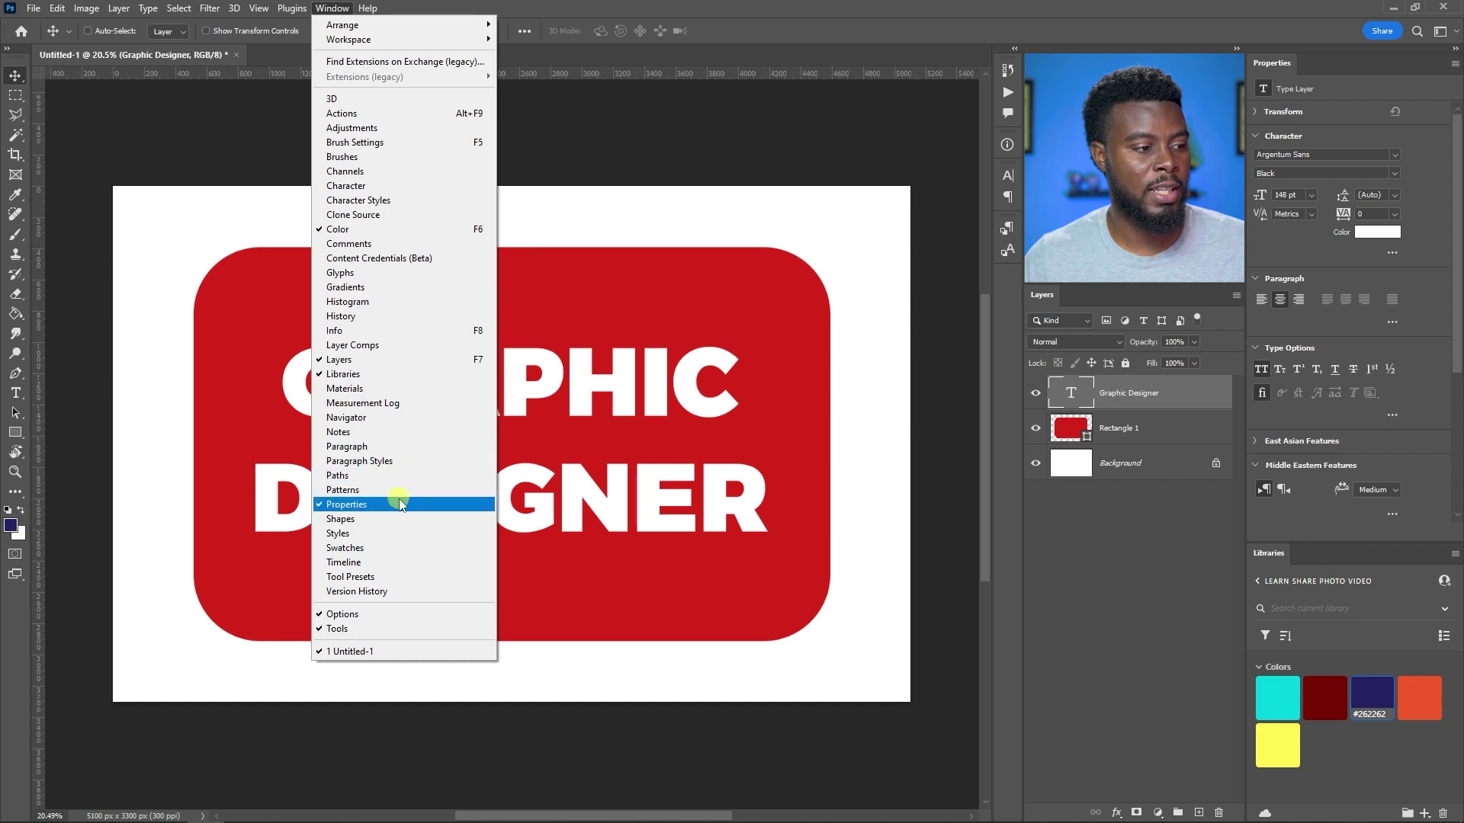
pyautogui.click(842, 447)
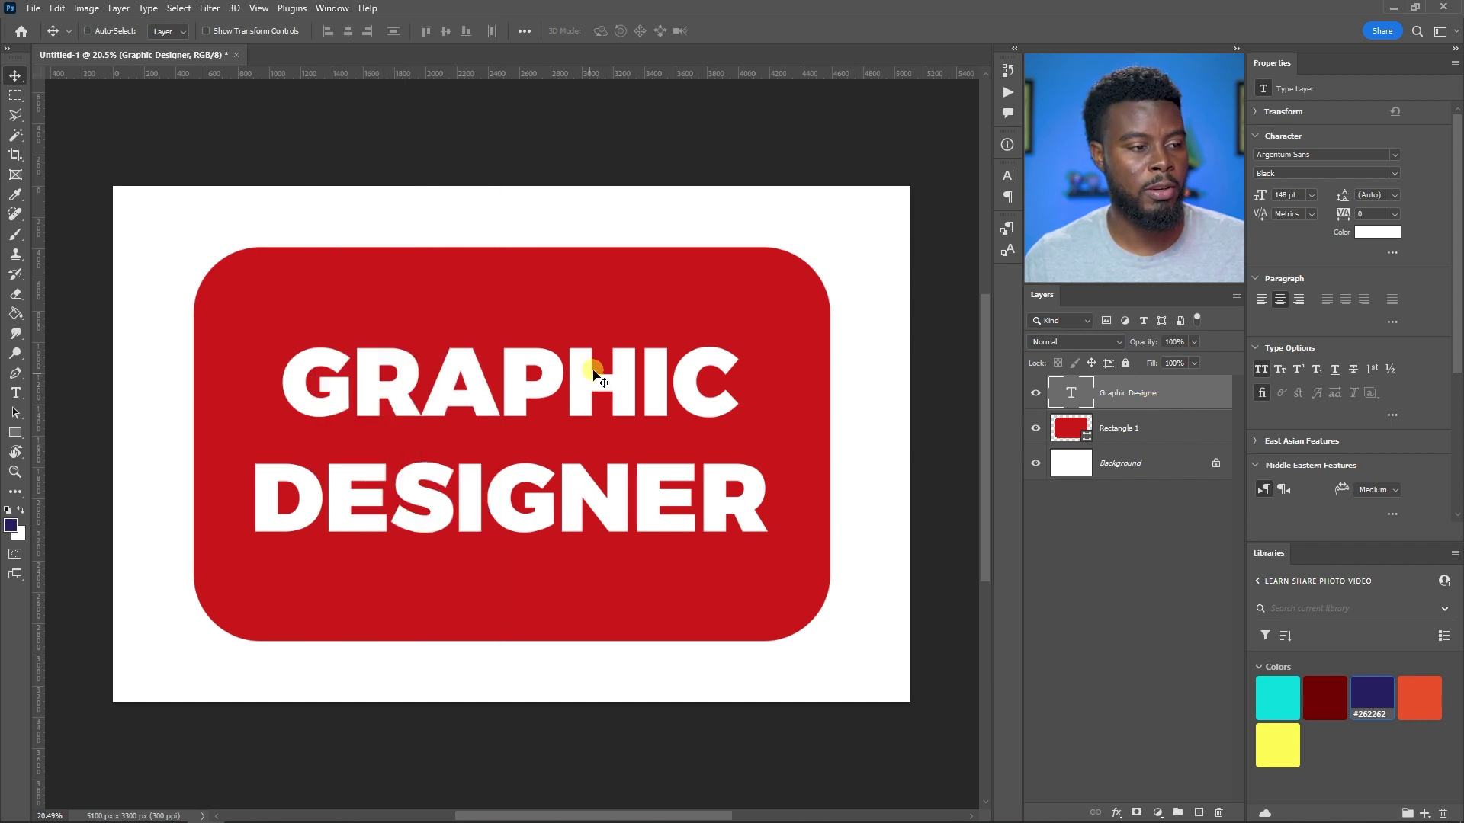
# - Set the GRAPHIC DESIGNER leading to 187 pt, then scroll it down to 127 pt
pyautogui.press('t')
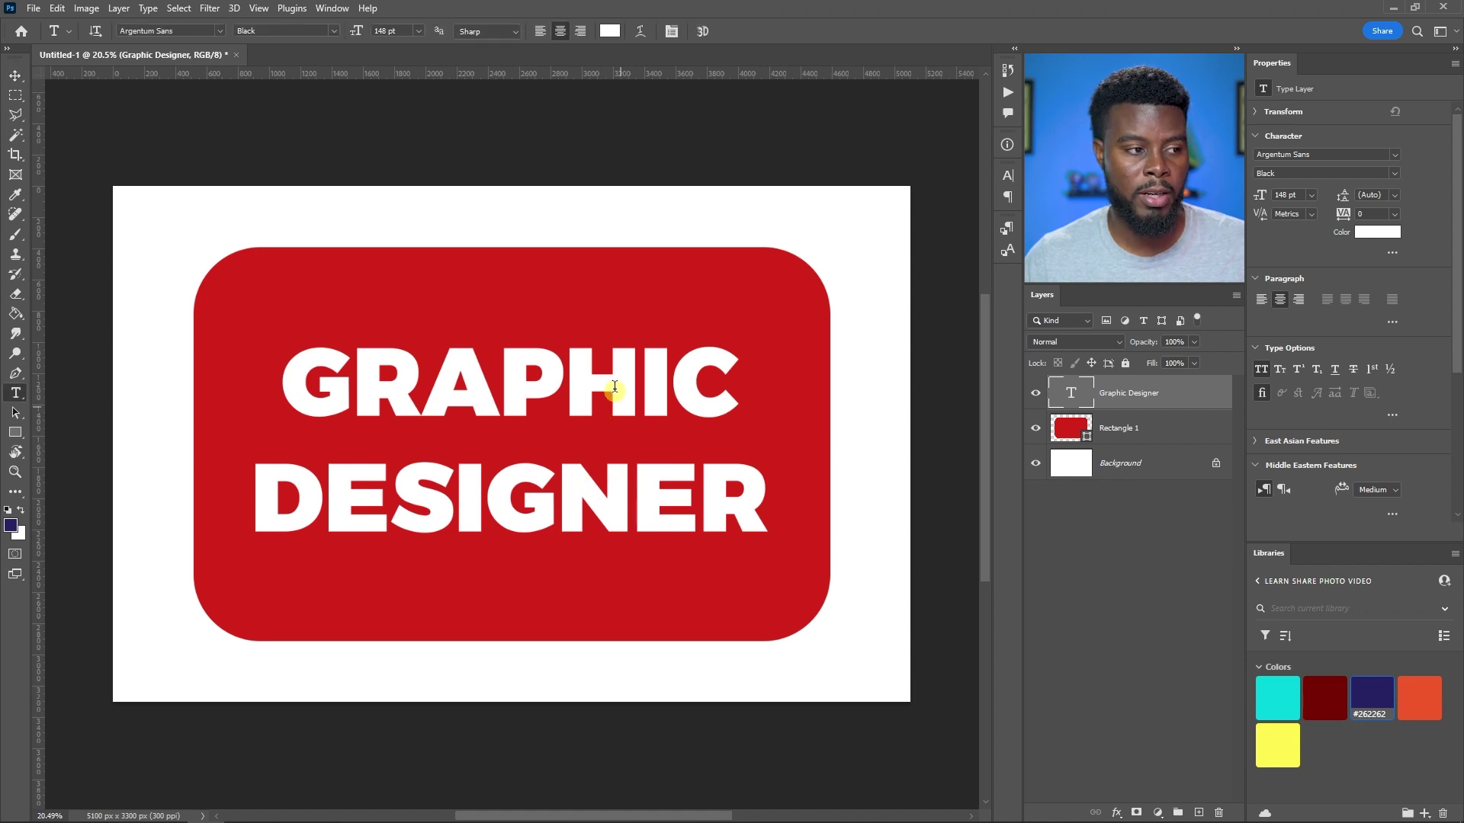
pyautogui.click(614, 386)
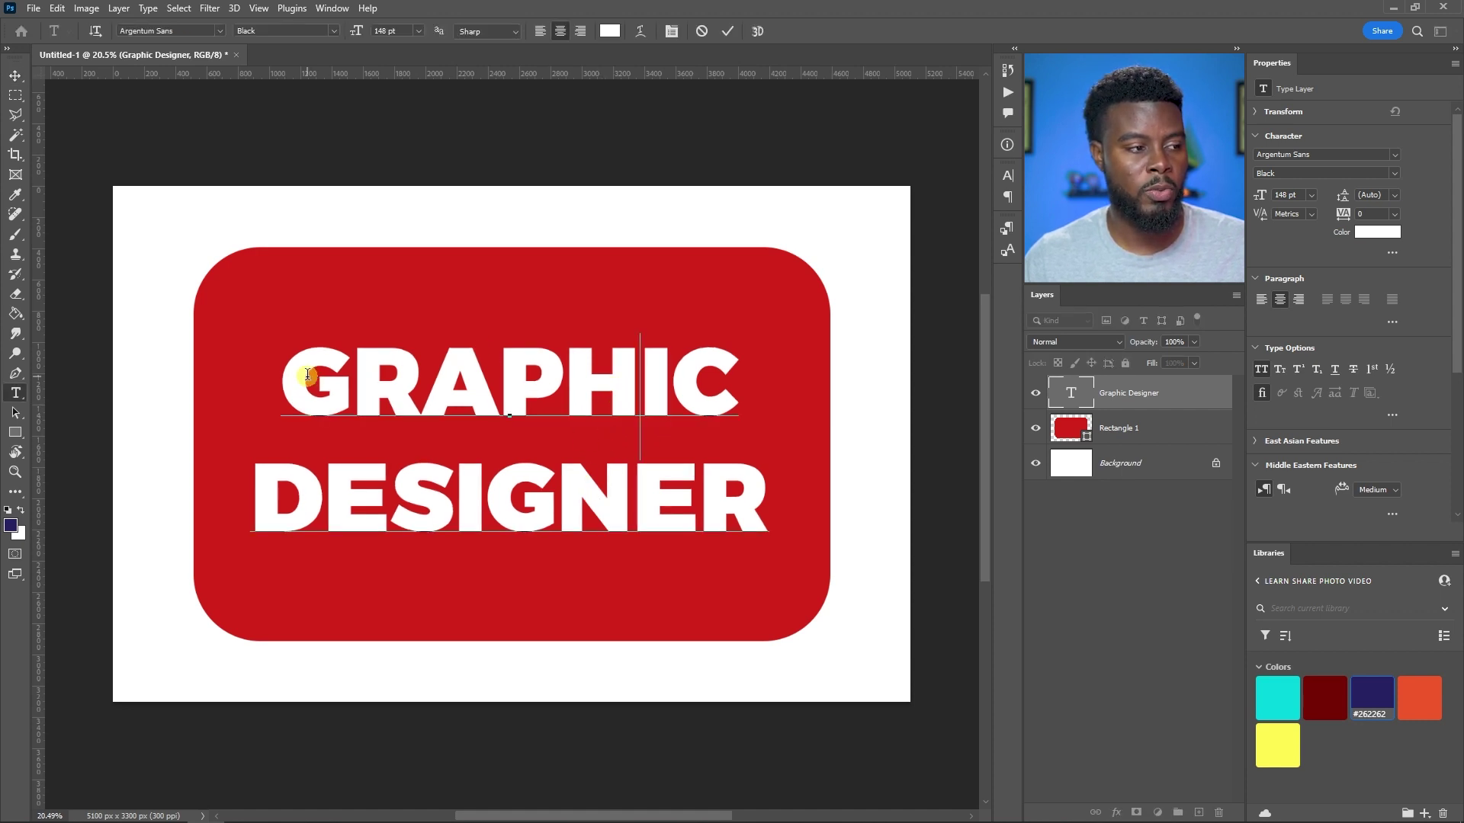
pyautogui.click(690, 327)
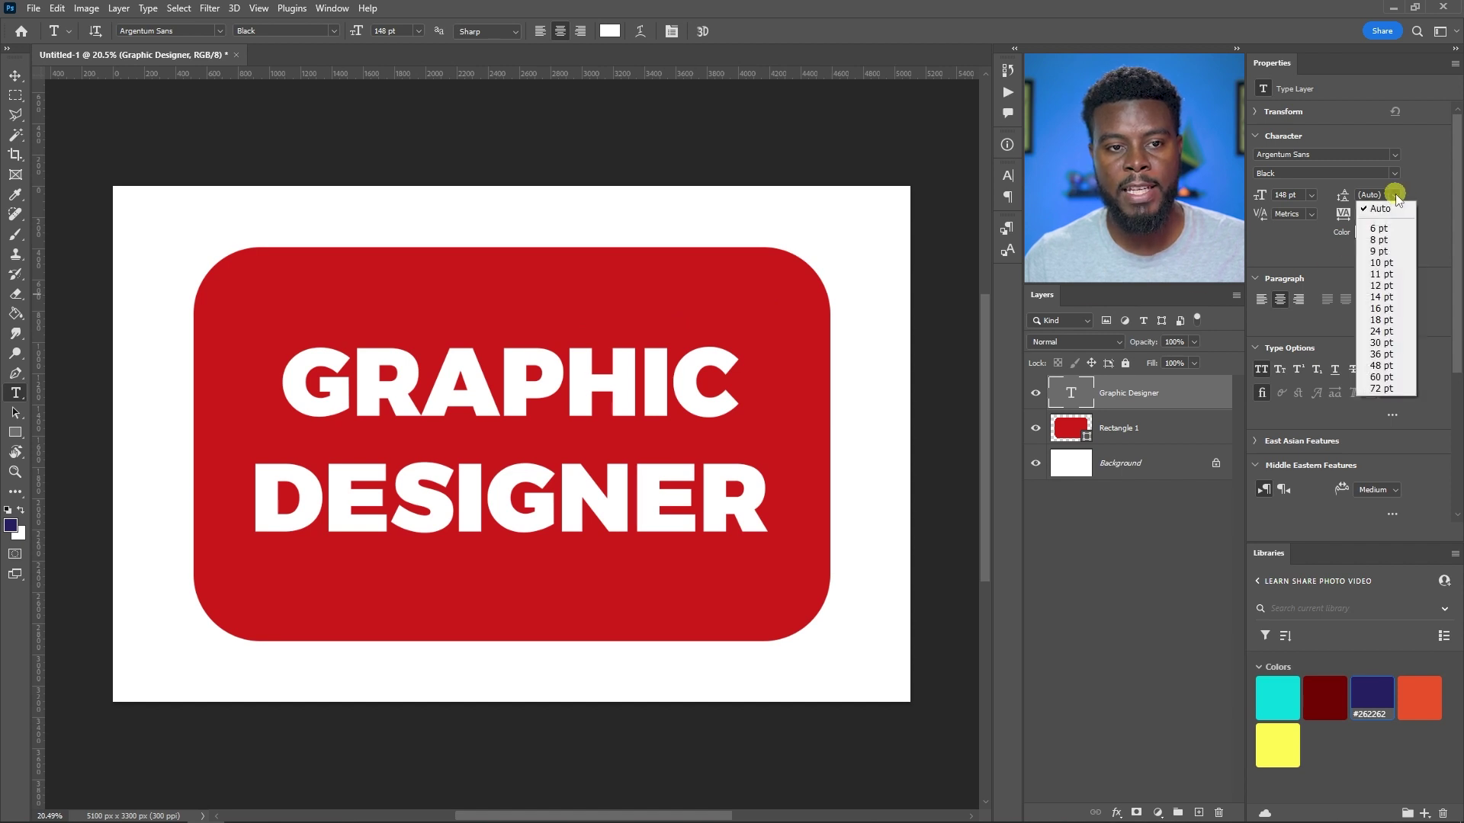
pyautogui.click(1376, 208)
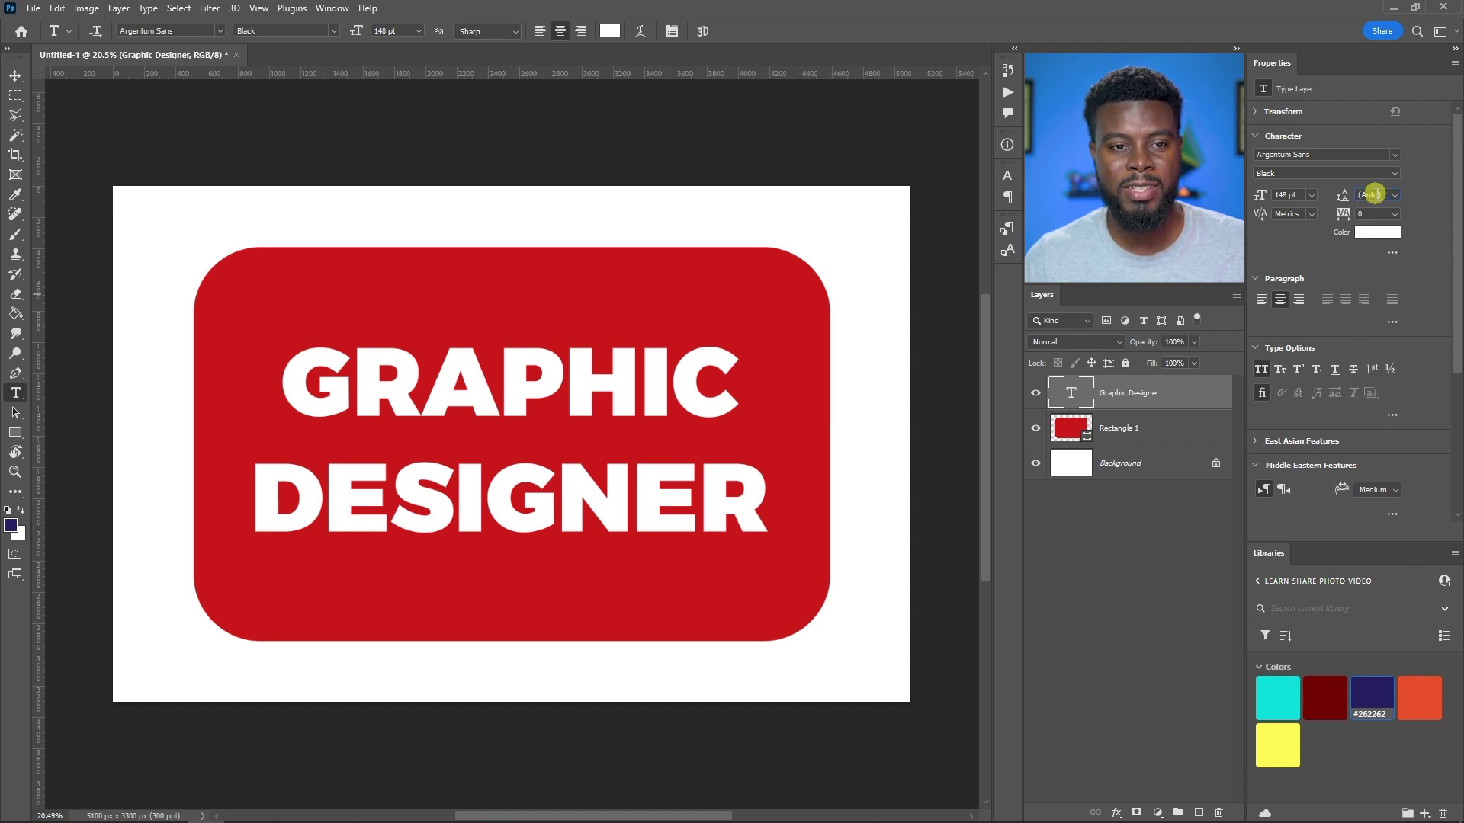
pyautogui.write('187')
pyautogui.press('Return')
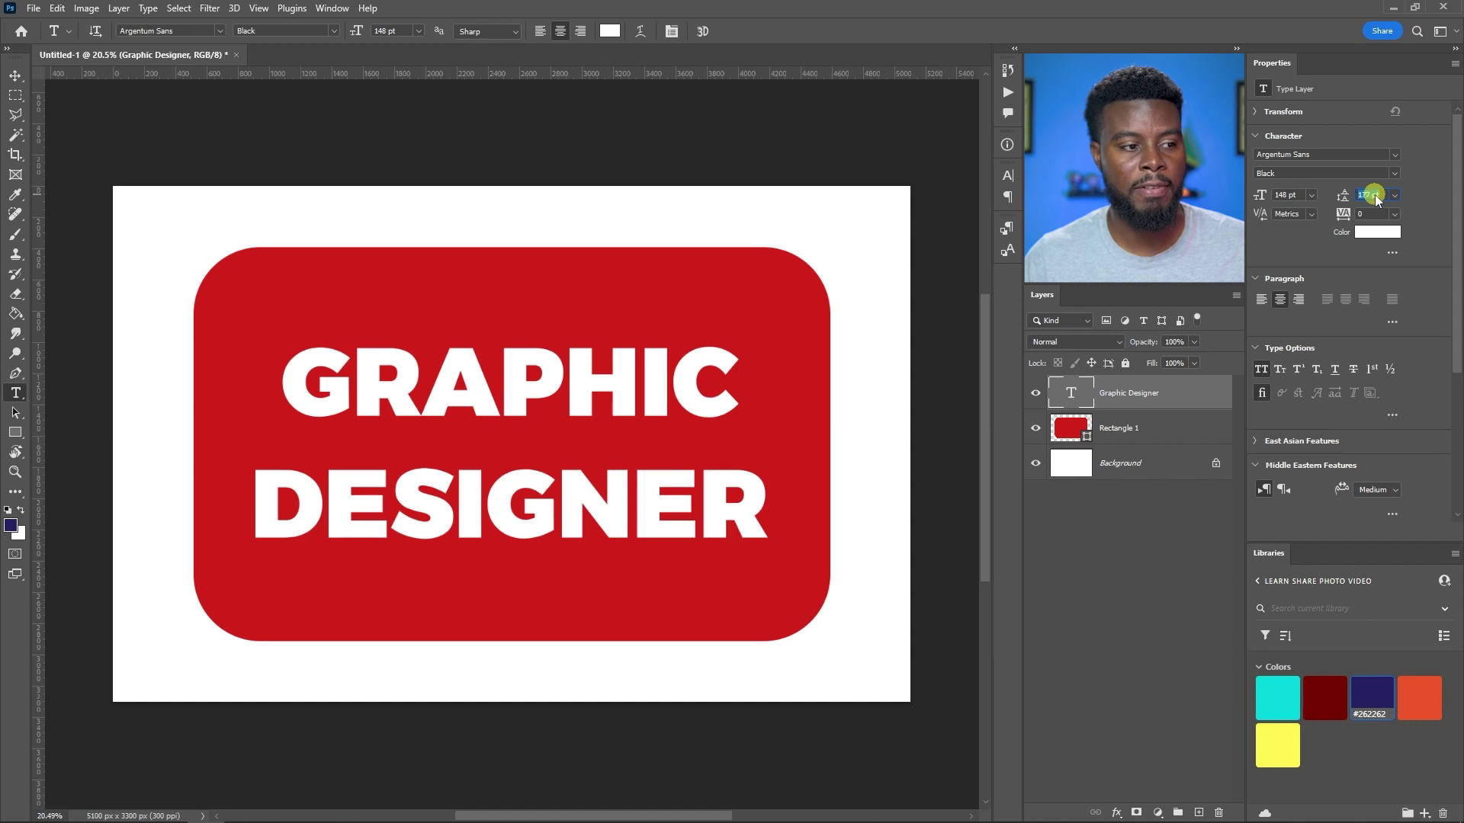
pyautogui.scroll(-20, 1376, 198)
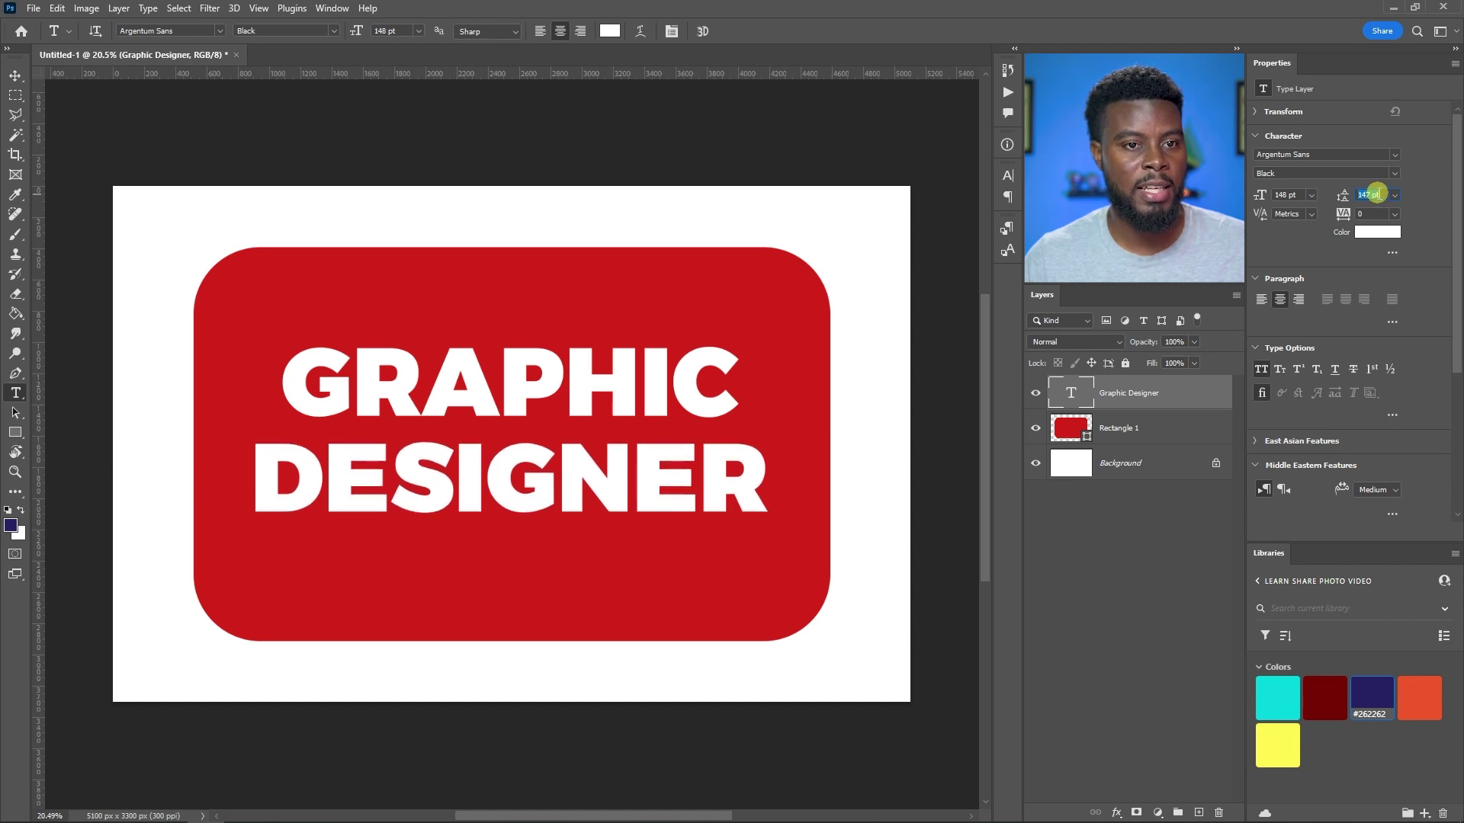
pyautogui.scroll(-10, 1376, 194)
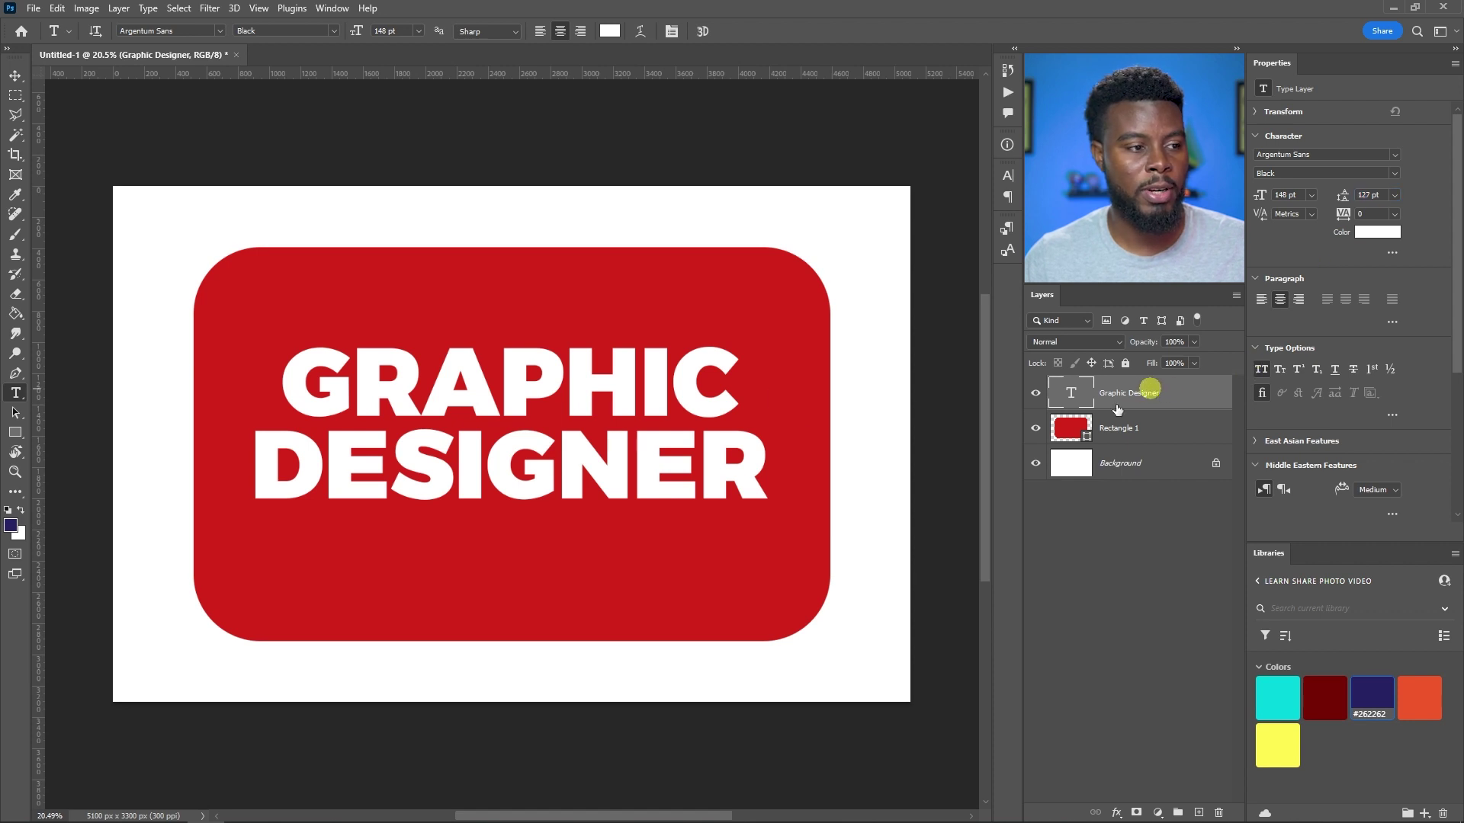
# - Nudge the text slightly lower and start Free Transform on the Rectangle 1 layer
pyautogui.press('v')
pyautogui.moveTo(606, 409)
pyautogui.mouseDown()
pyautogui.moveTo(621, 419)
pyautogui.moveTo(593, 424)
pyautogui.mouseUp()
pyautogui.click(1134, 427)
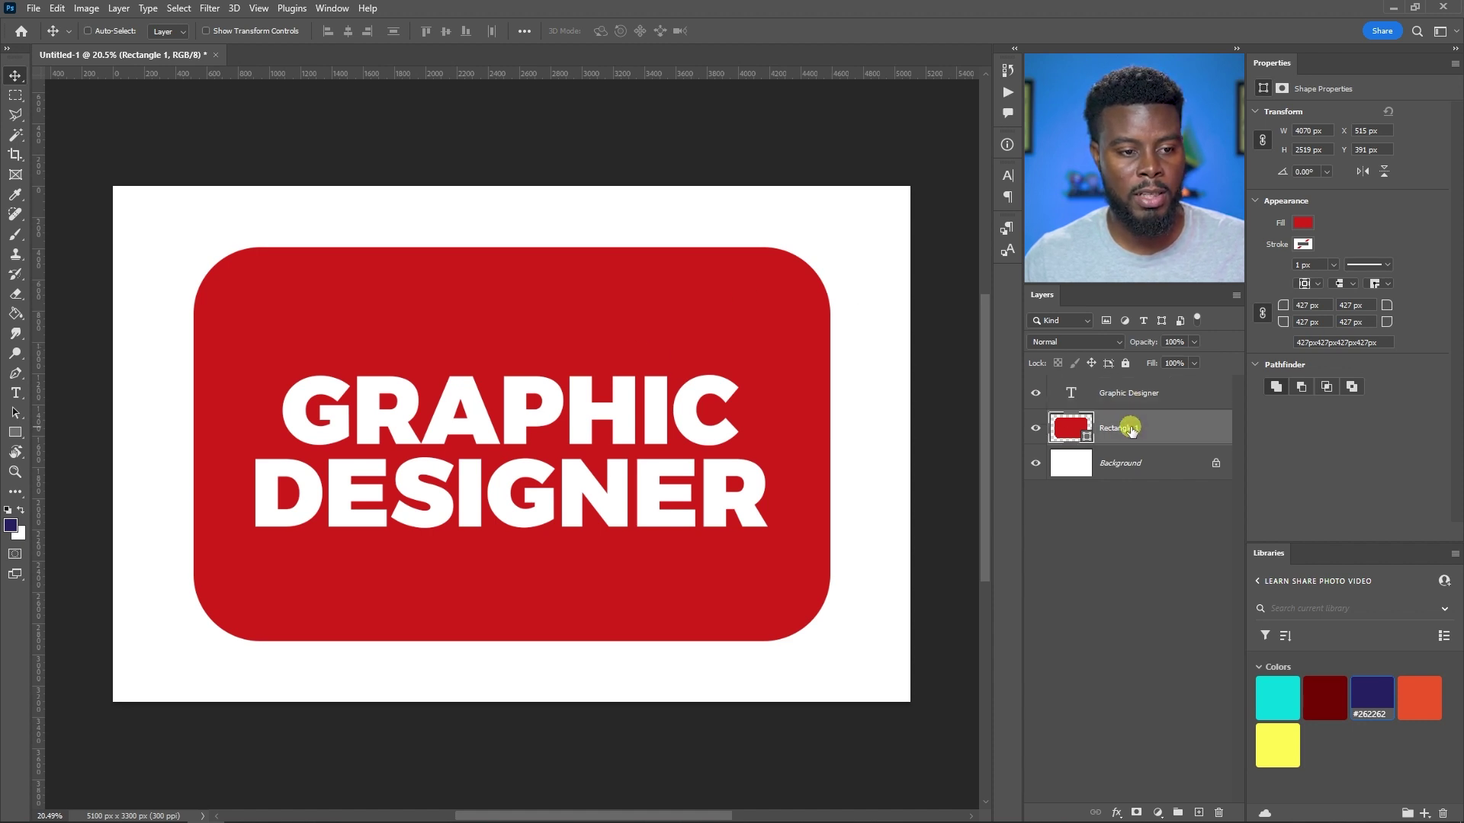
pyautogui.hotkey('ctrl', 't')
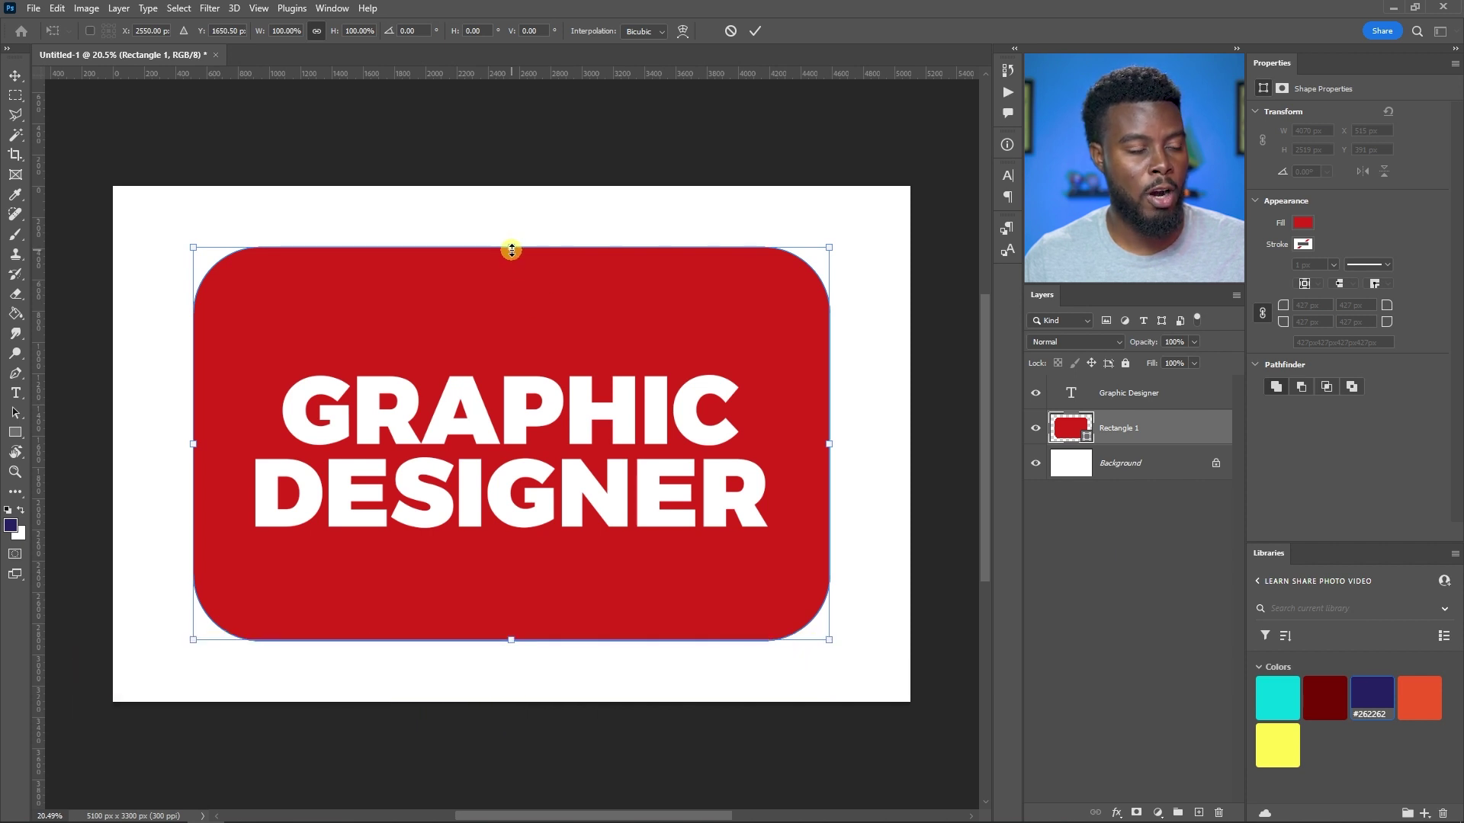
# - Drag the top edge down to shorten the red rectangle to about 83% height, then commit
pyautogui.moveTo(512, 250); pyautogui.dragTo(511, 280)
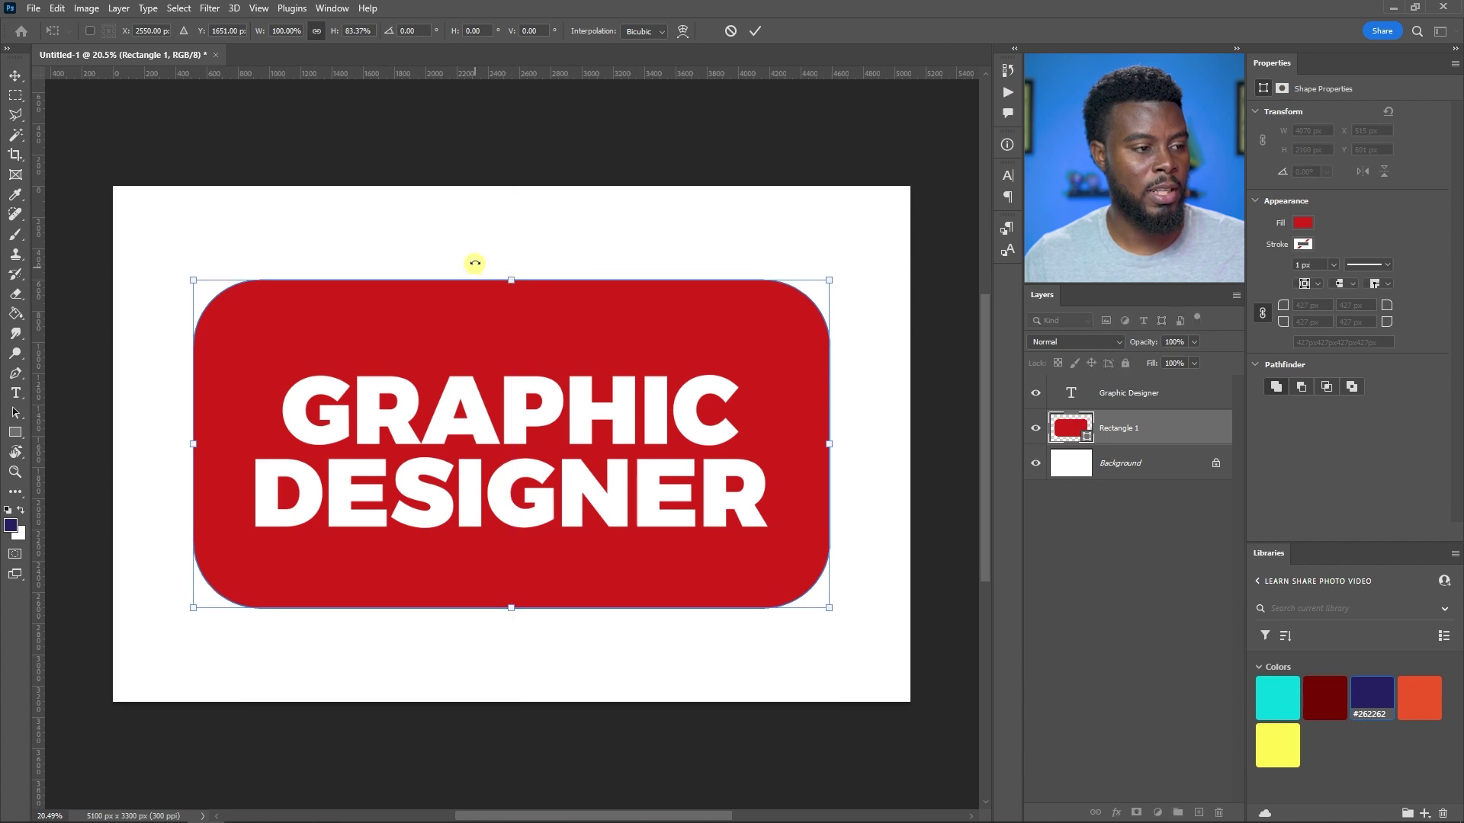
pyautogui.doubleClick(624, 317)
# - Nudge the text up and group it with Rectangle 1 as 'Graphic Designer'
pyautogui.keyDown('ctrl'); pyautogui.click(554, 437); pyautogui.keyUp('ctrl')
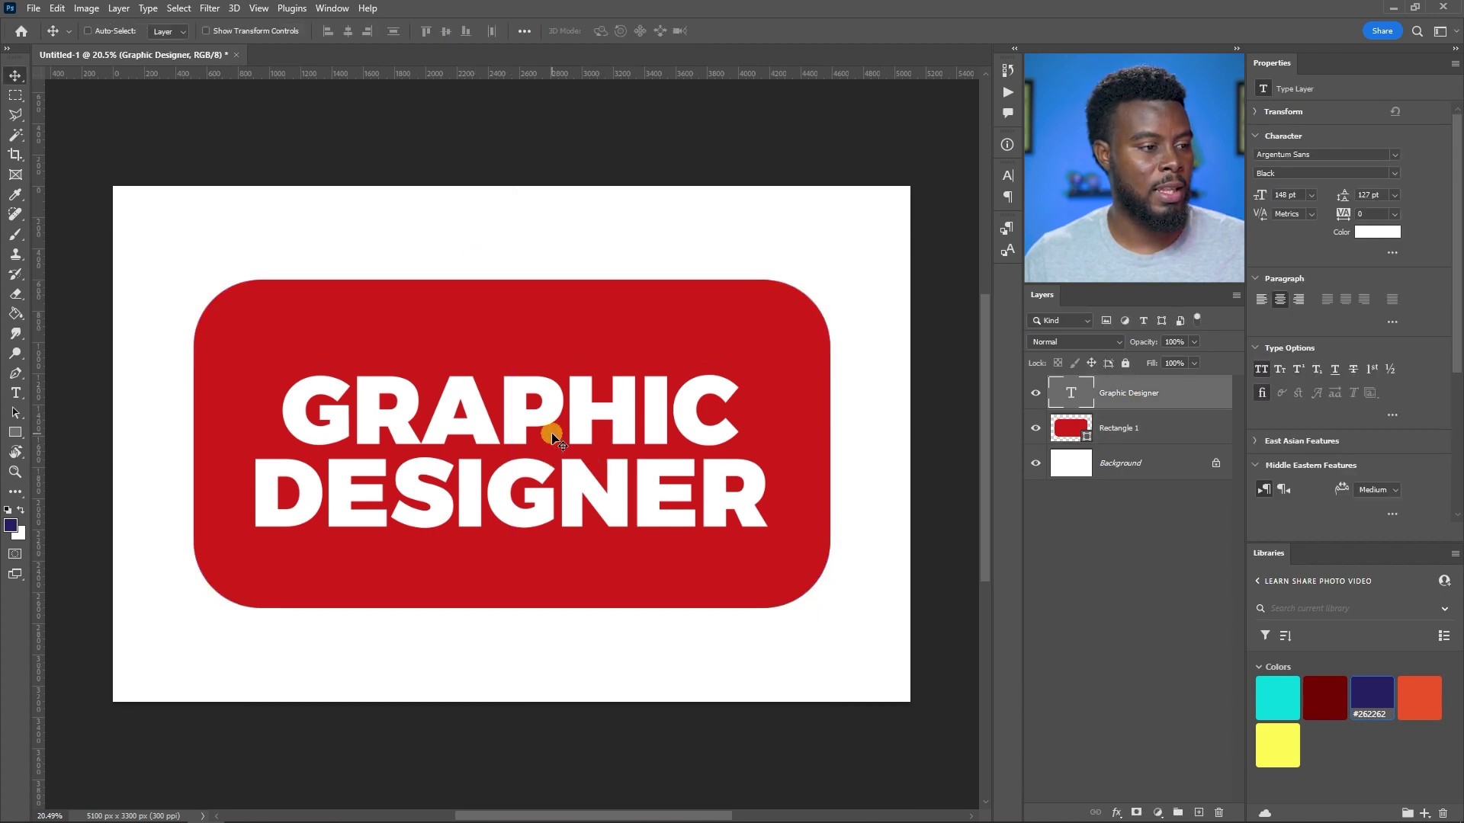
pyautogui.moveTo(554, 437); pyautogui.dragTo(557, 427)
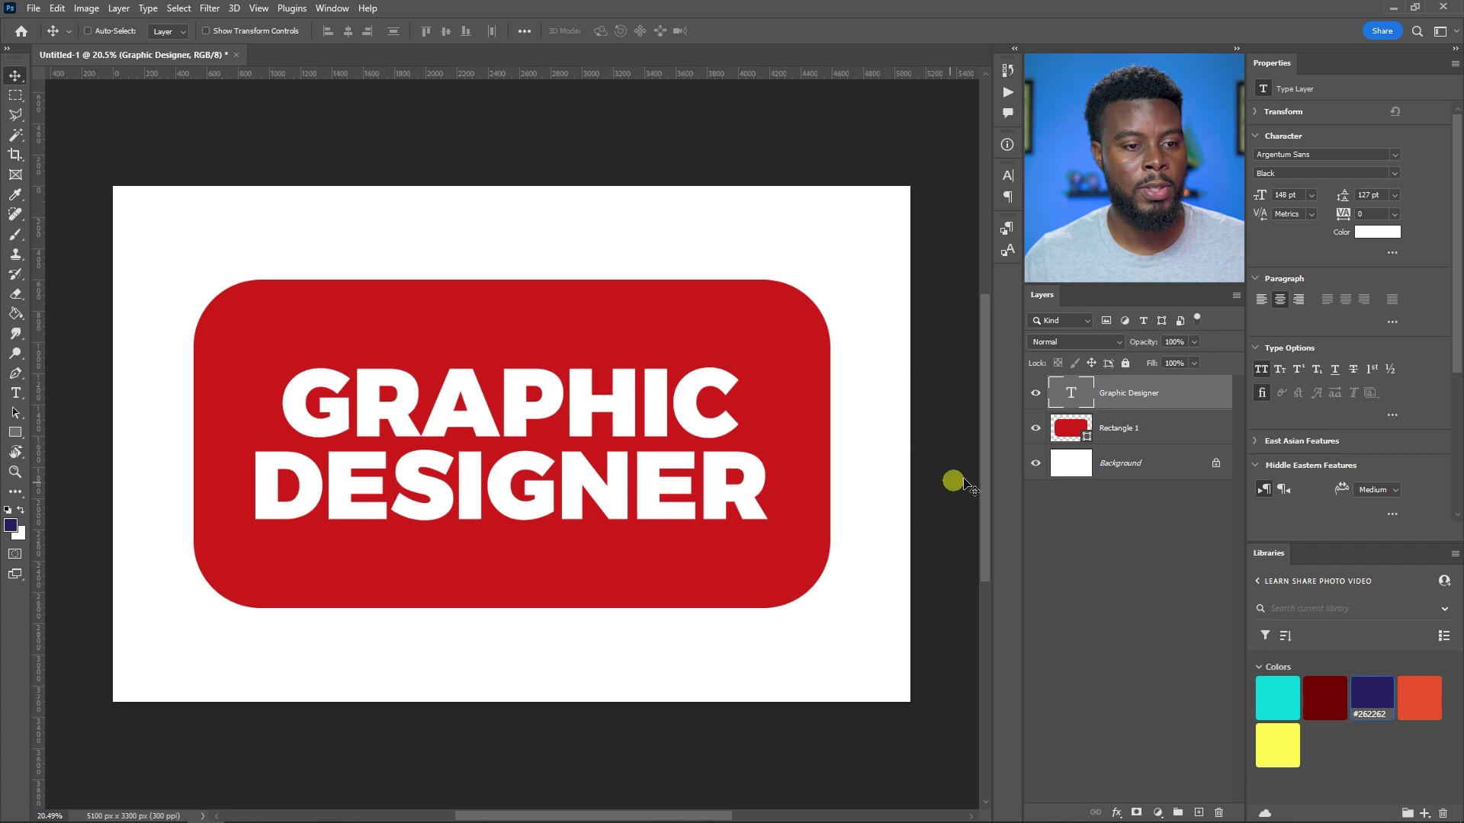
pyautogui.keyDown('shift'); pyautogui.click(1114, 428); pyautogui.keyUp('shift')
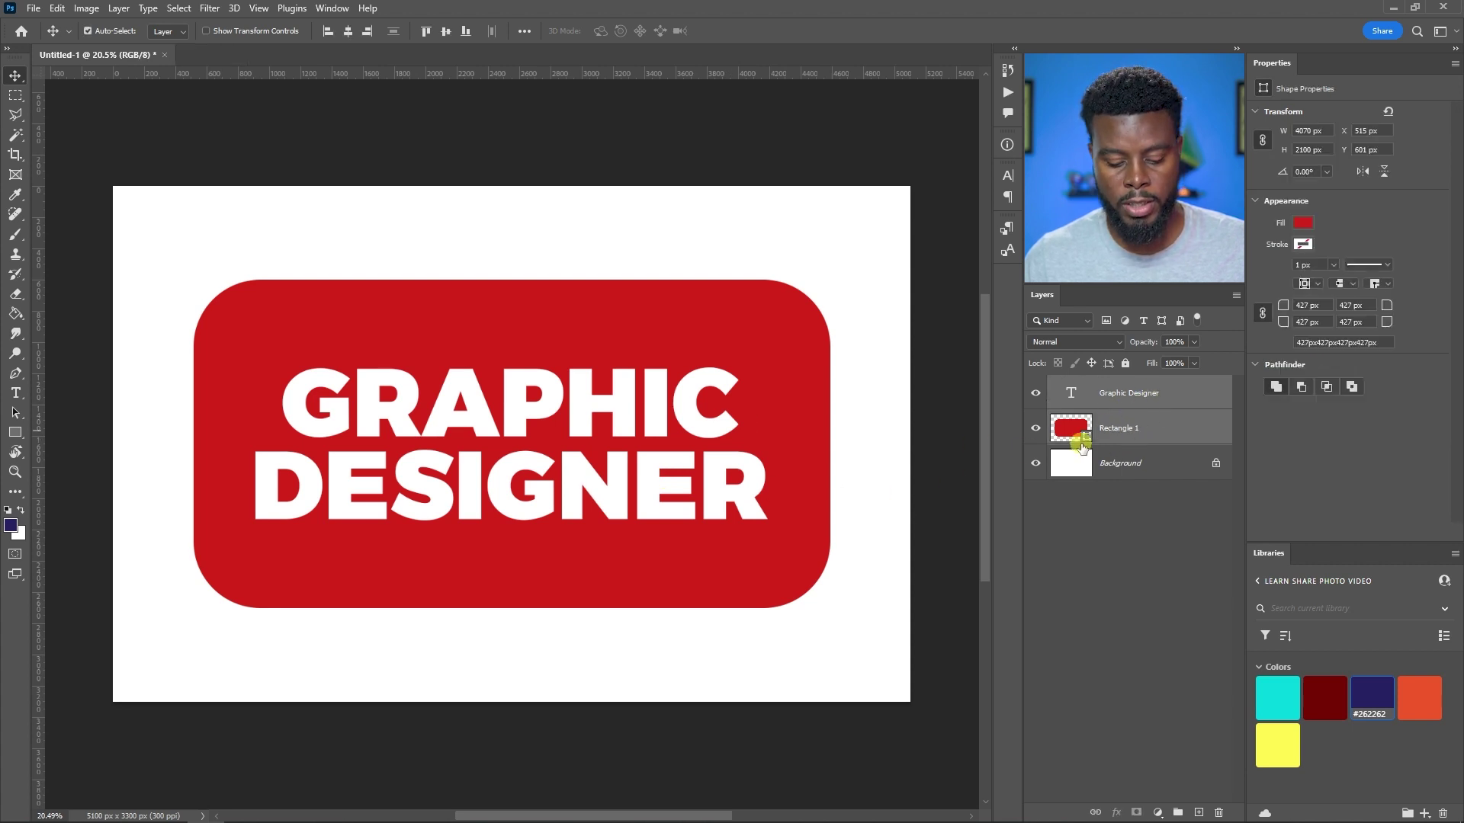
pyautogui.hotkey('ctrl', 'g')
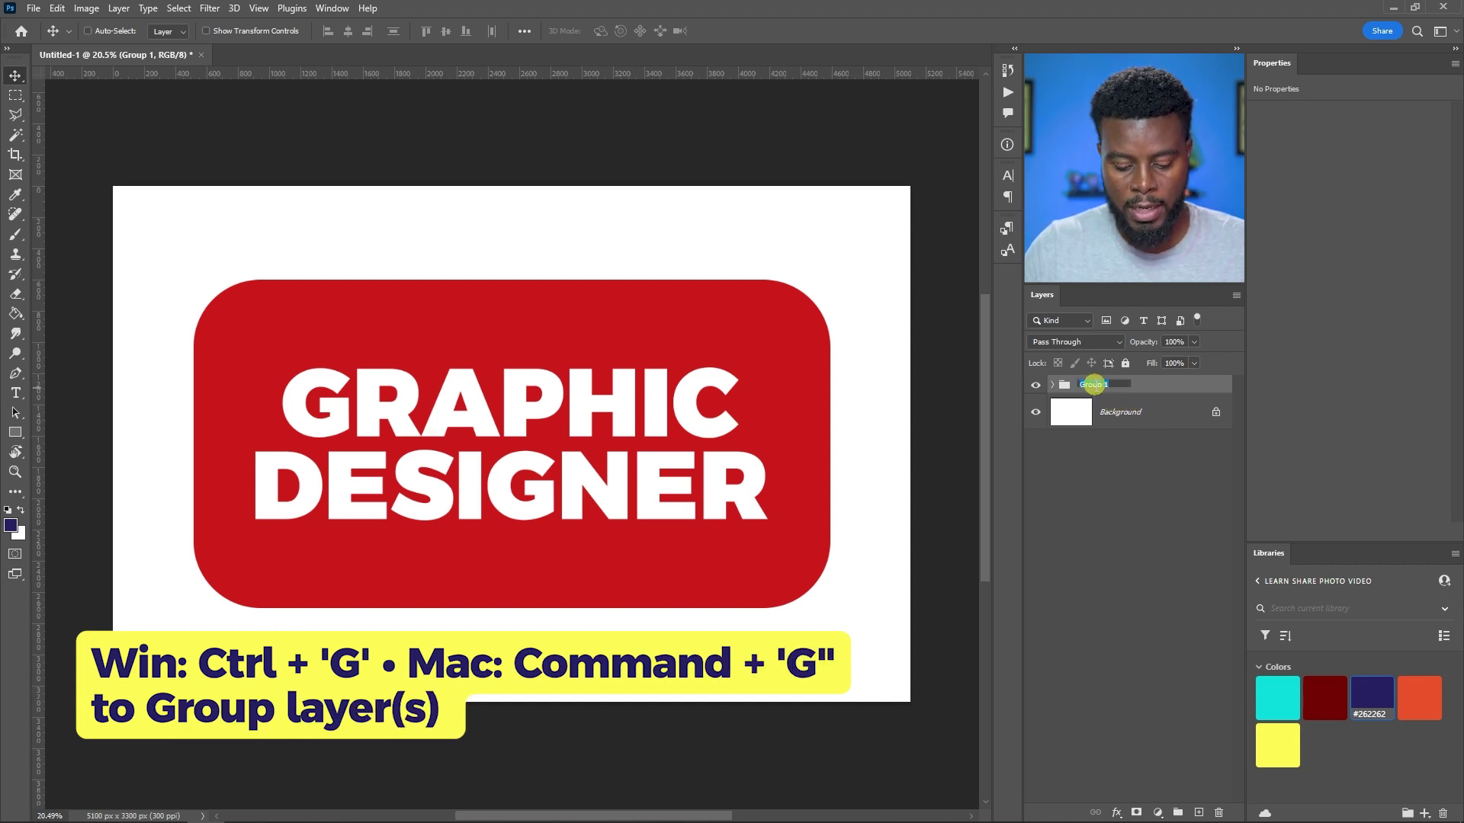
pyautogui.write('Graphic')
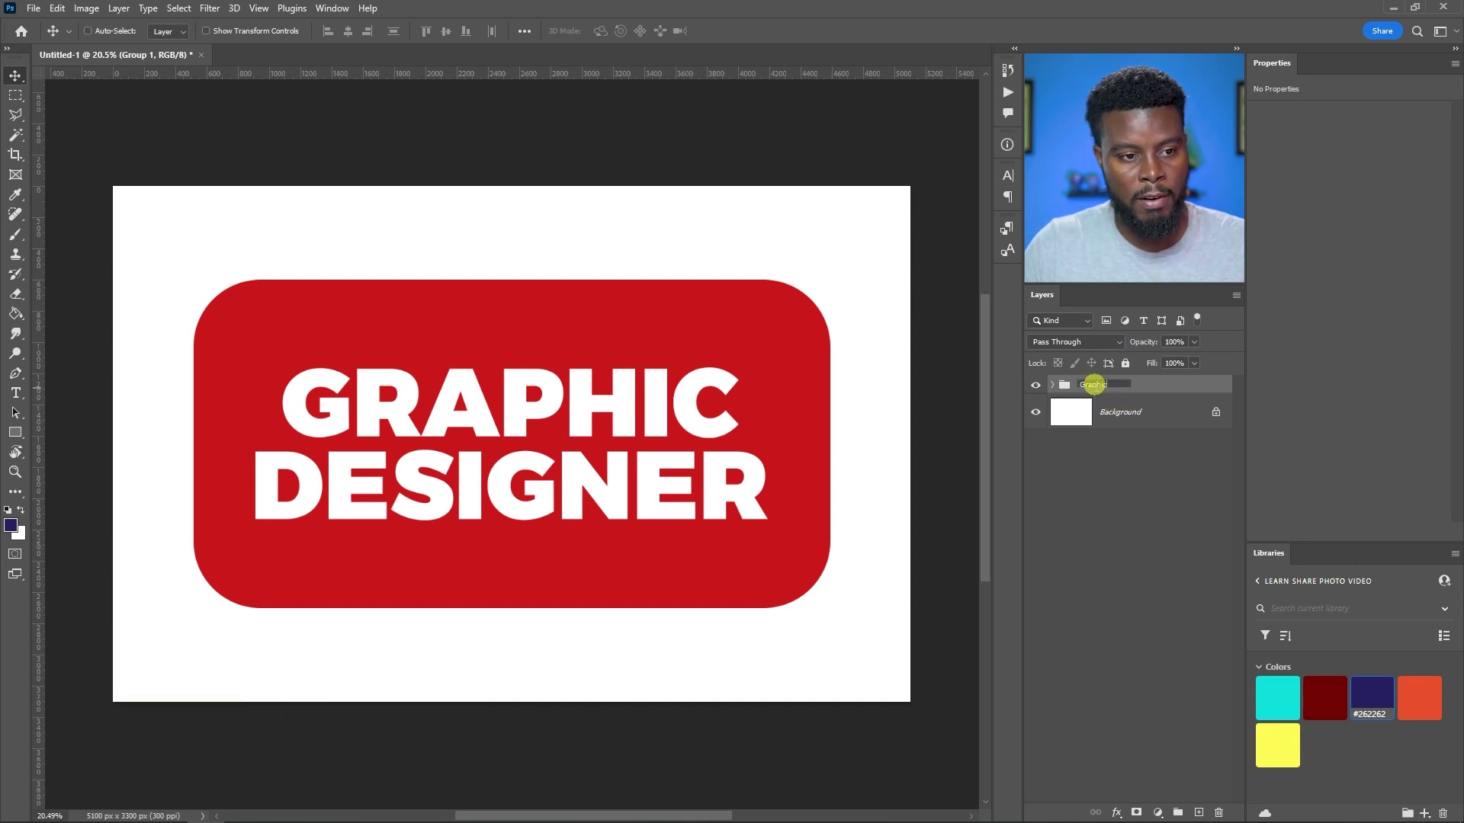
pyautogui.press('Return')
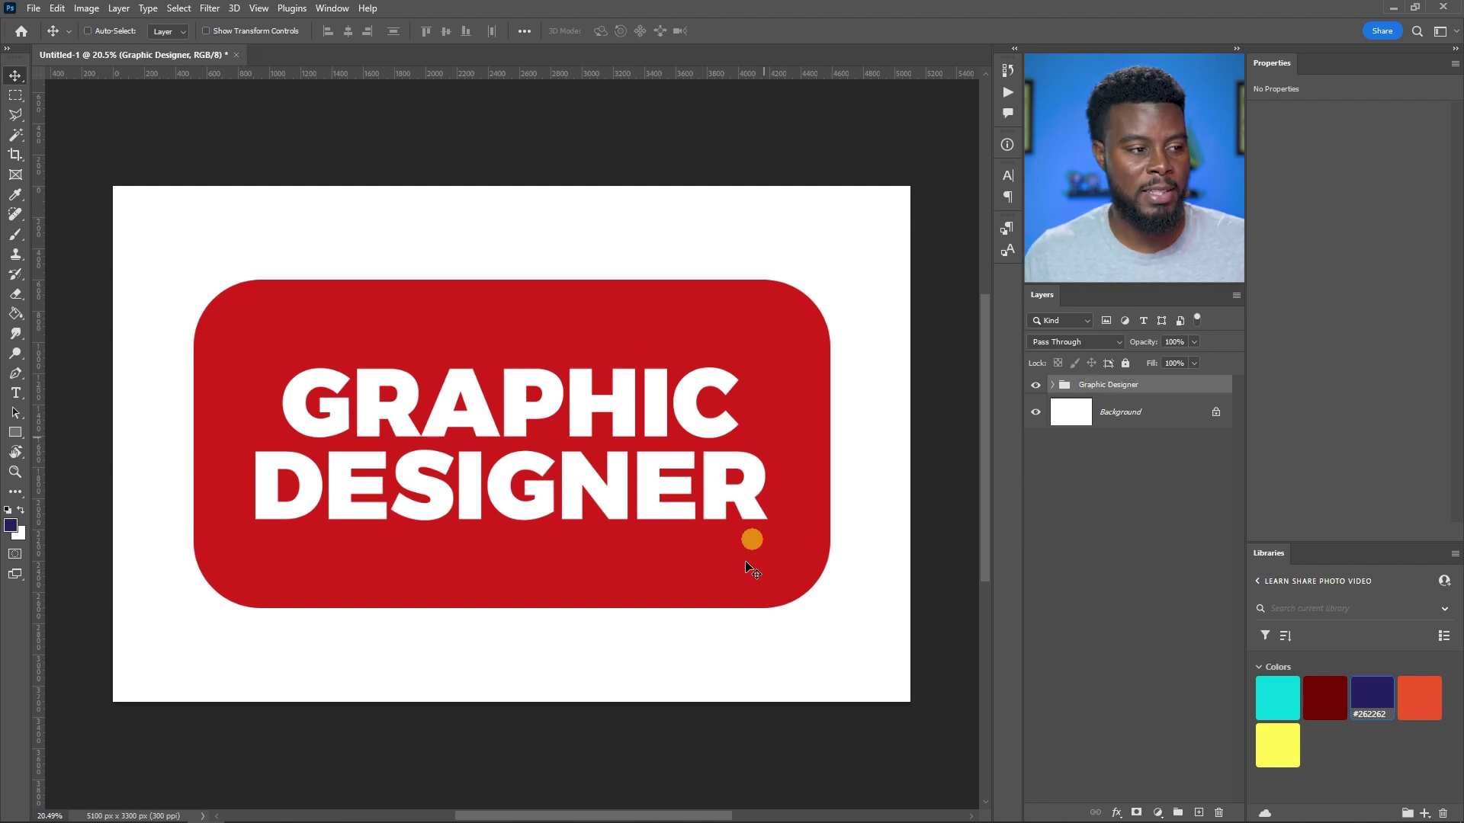
# - Scale the Graphic Designer group to 120% and hide the Background layer
pyautogui.hotkey('ctrl', 't')
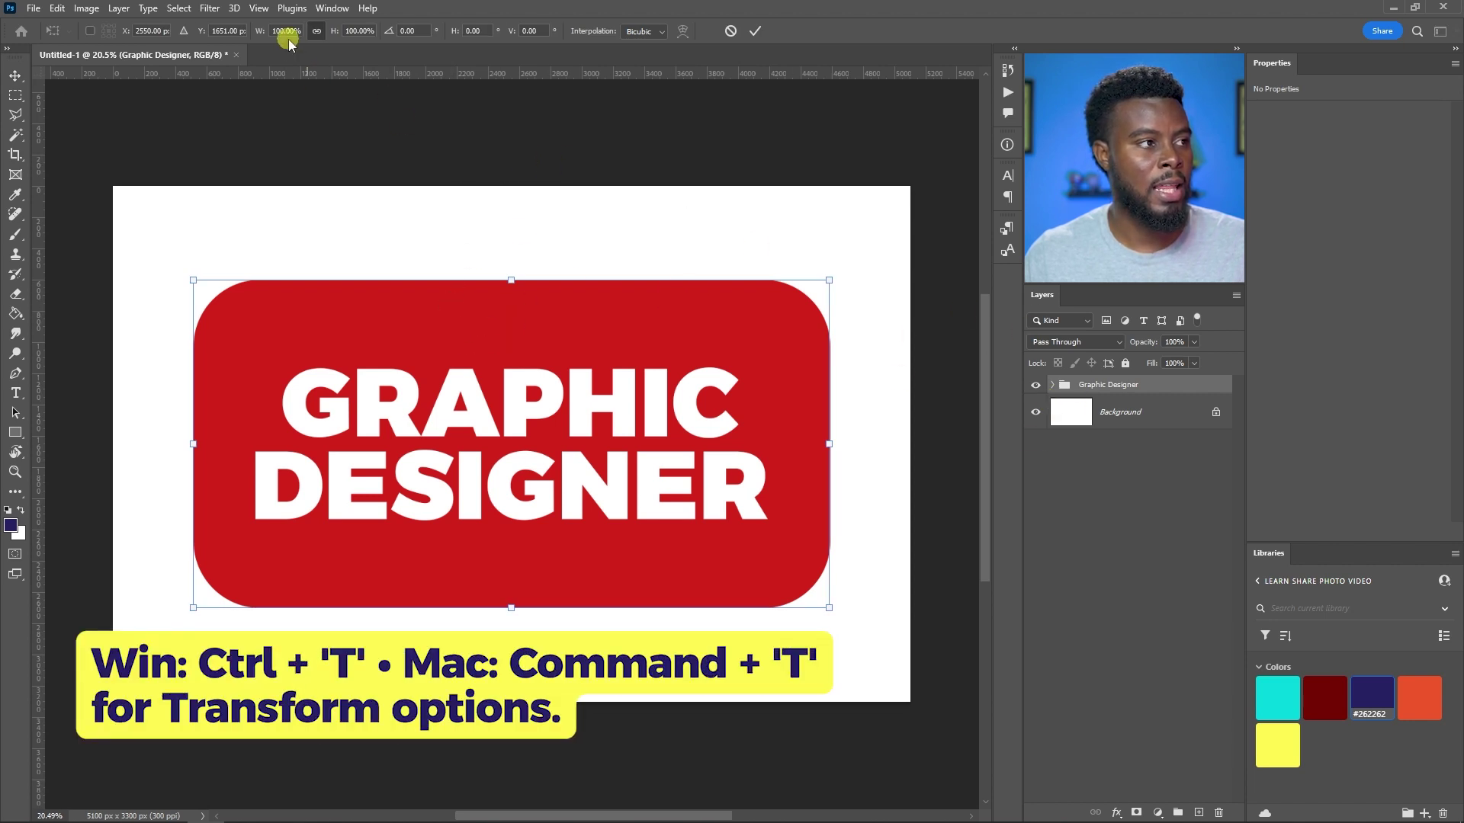
pyautogui.hotkey('shift', 'Up')
pyautogui.hotkey('shift', 'Up')
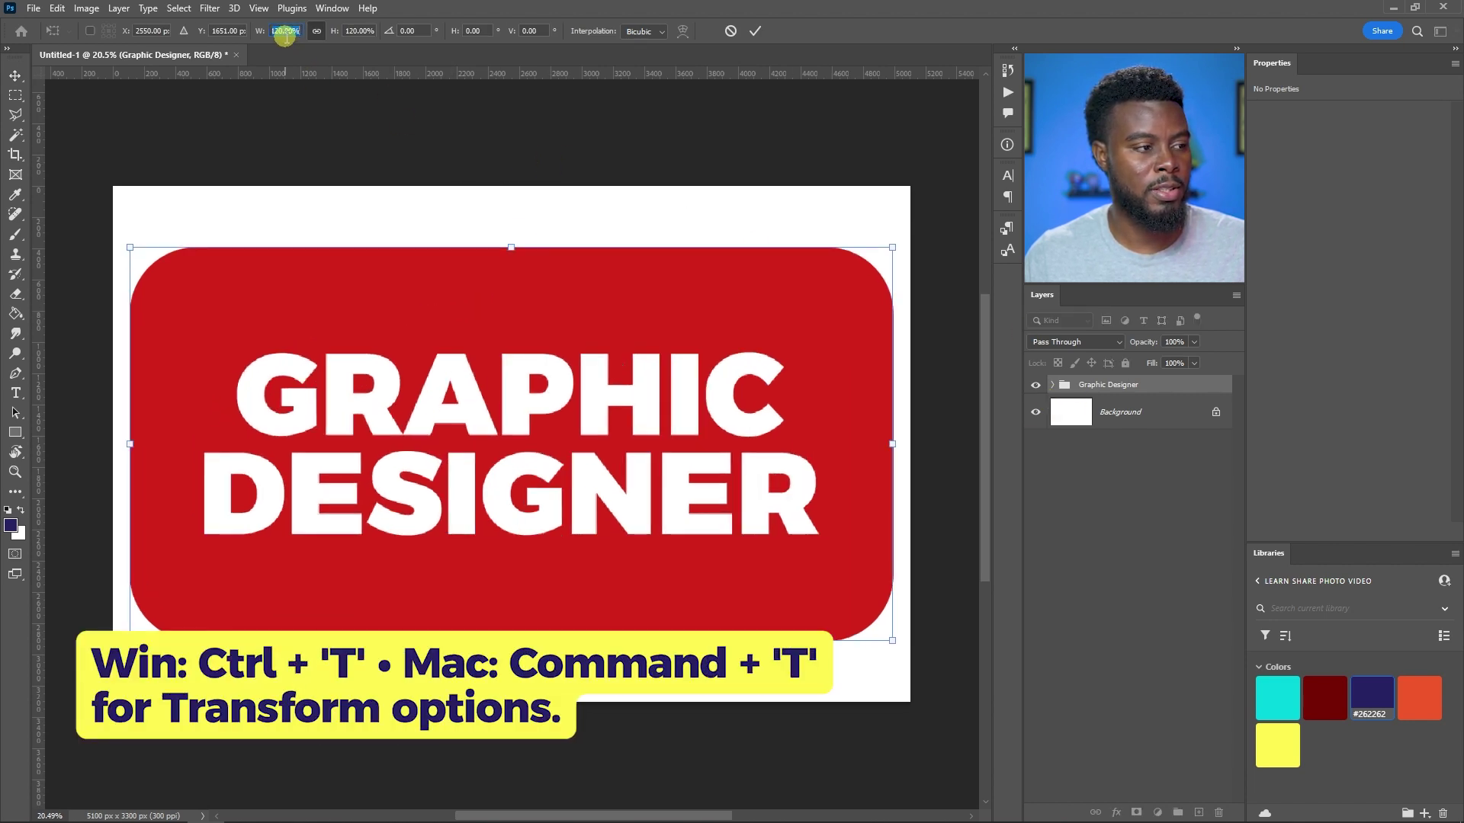
pyautogui.press('Return')
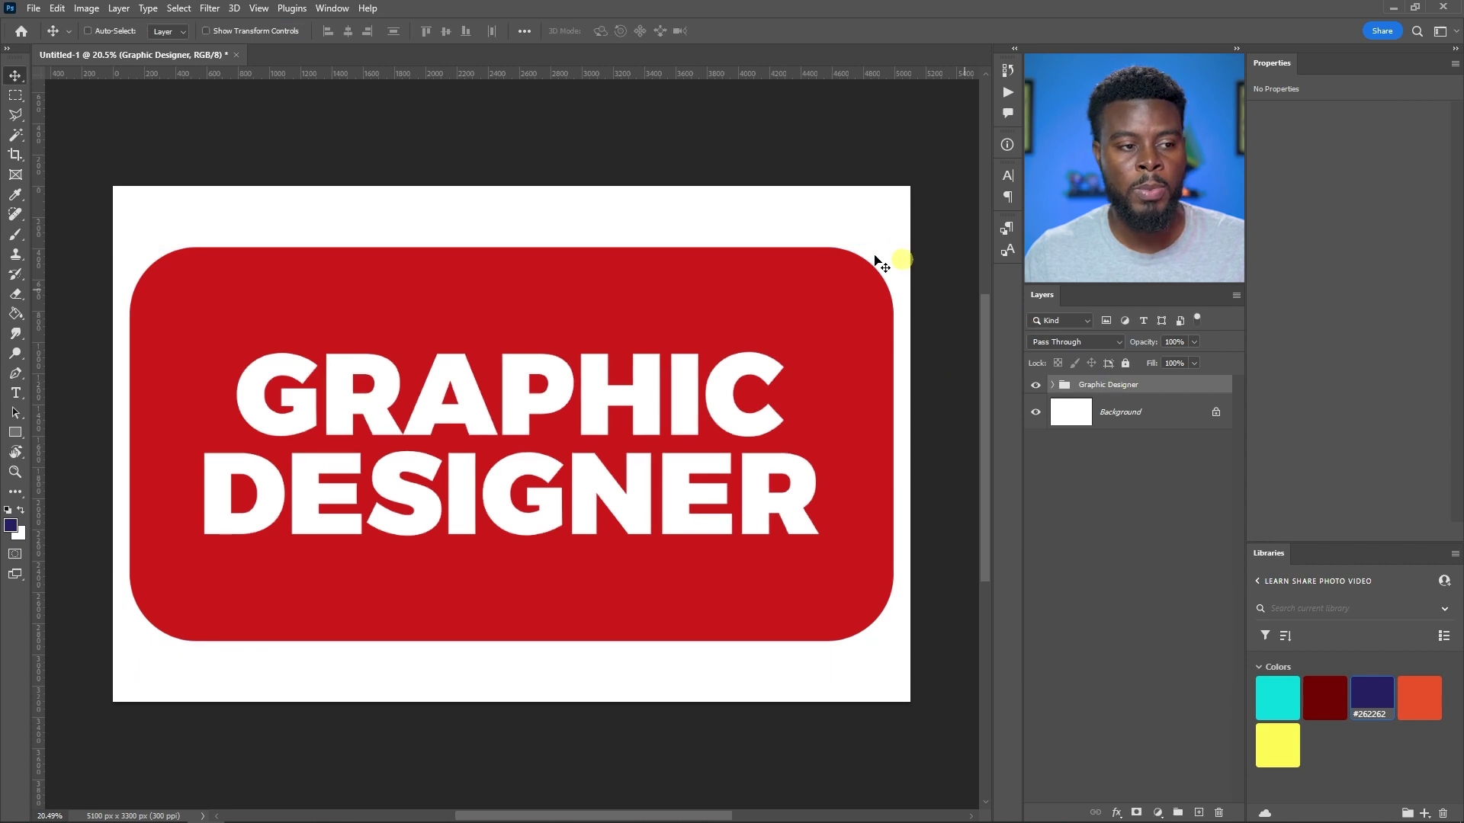
pyautogui.click(1035, 412)
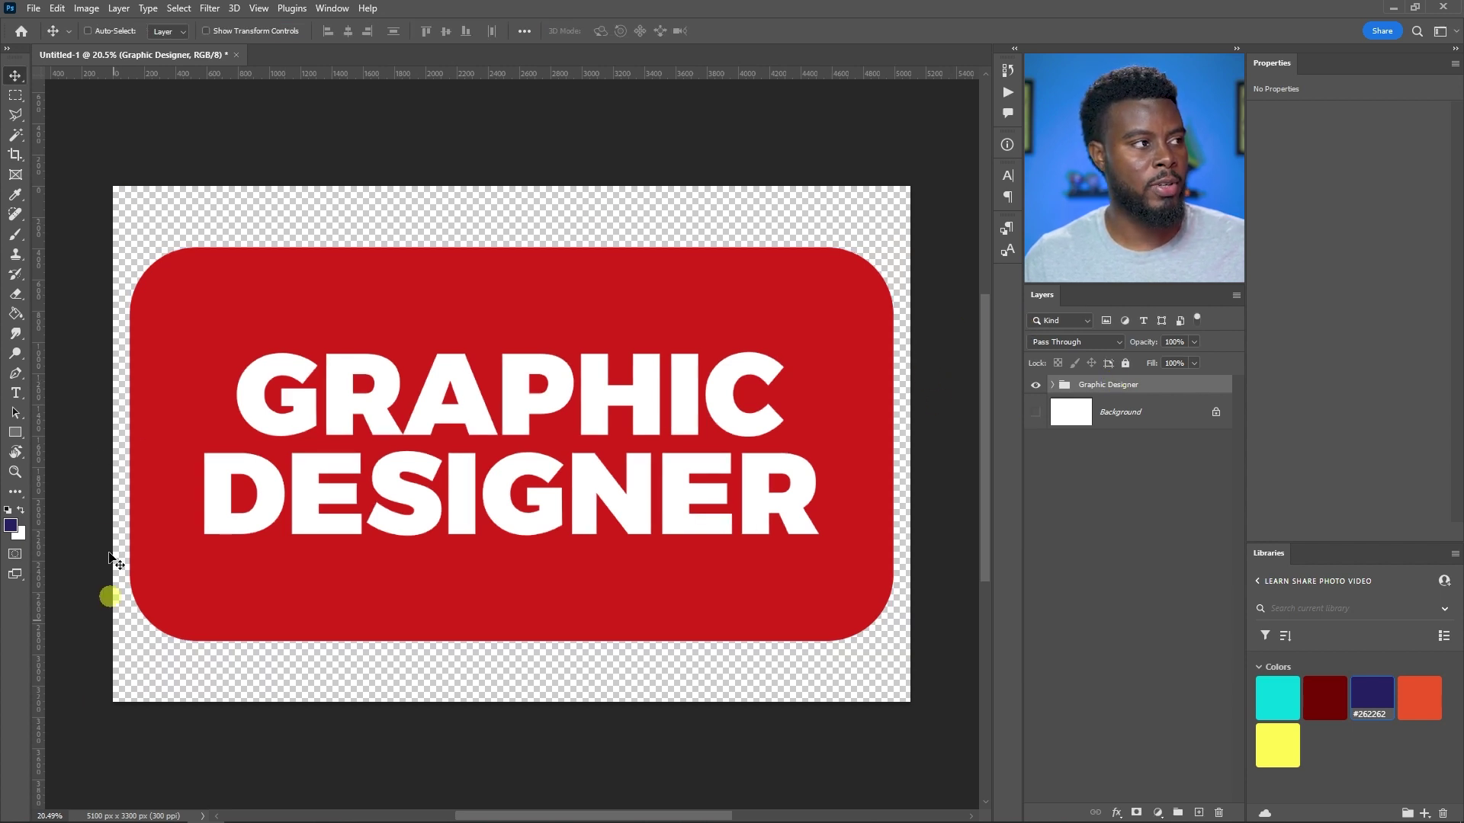
pyautogui.click(34, 8)
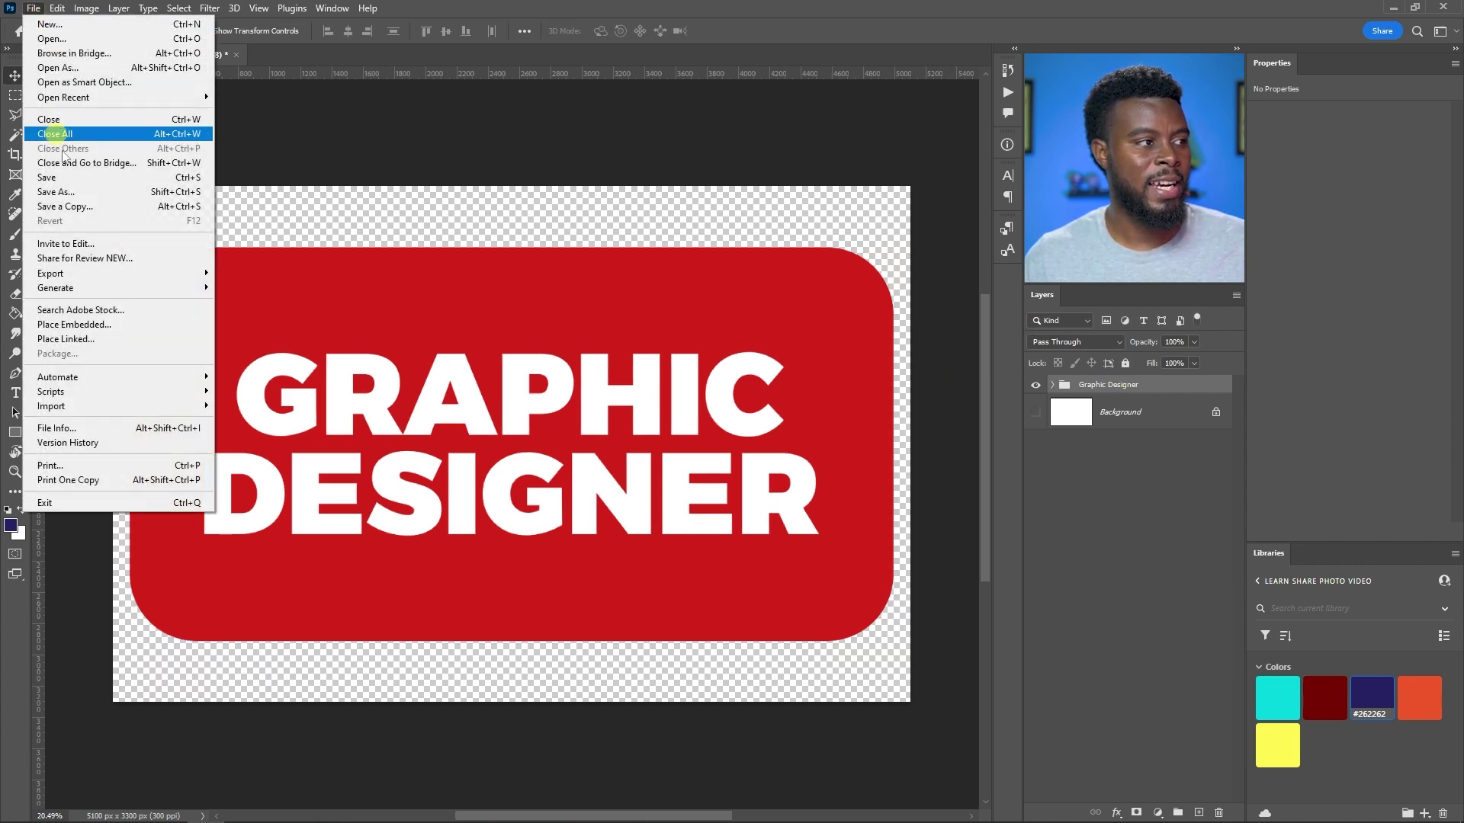
# - Save as 'LSPV Graphic Designer T-Shirt Design Tutorial.psd', then save a PNG copy with default options
pyautogui.click(132, 180)
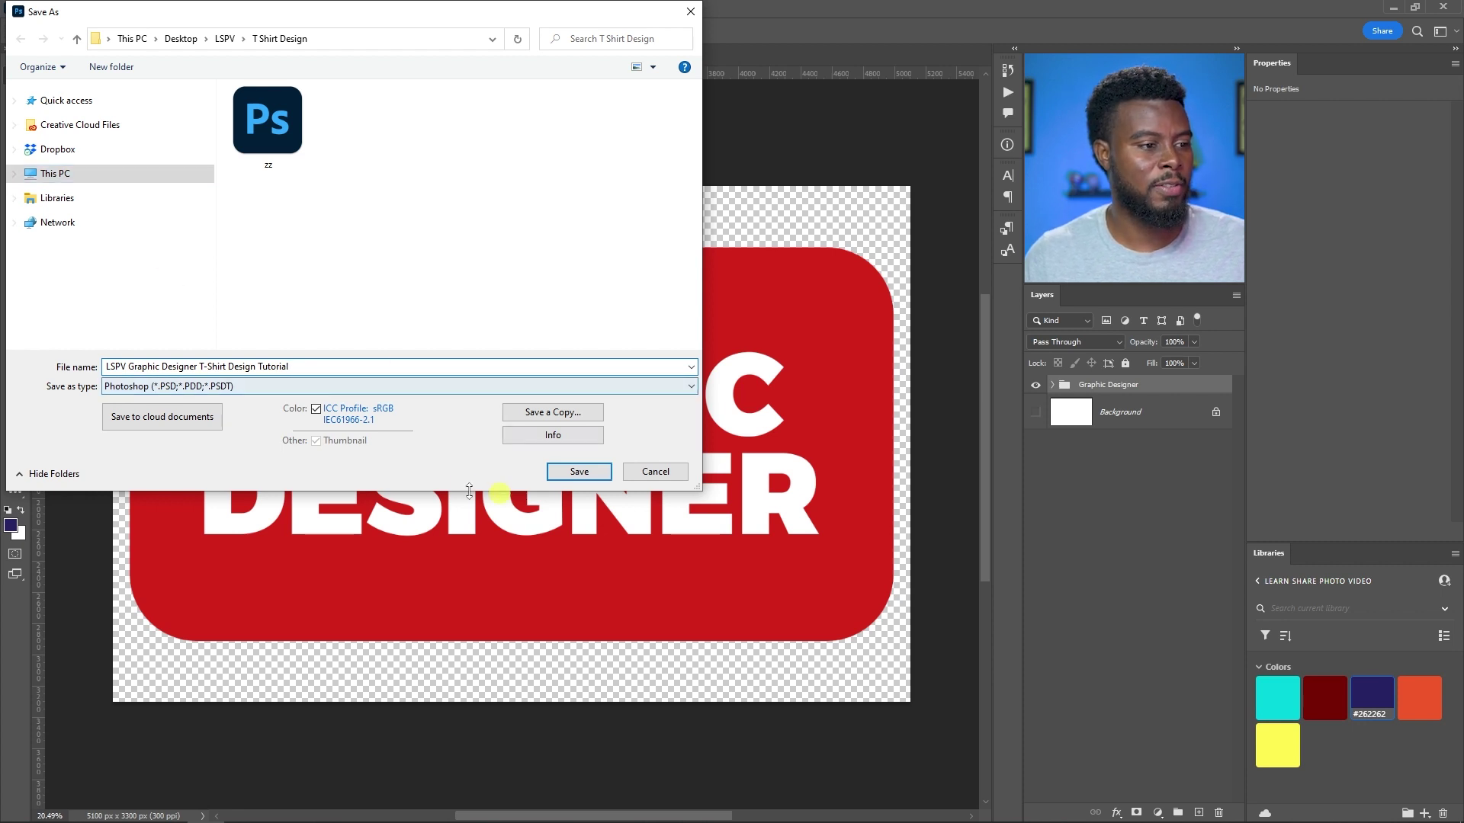
pyautogui.click(579, 472)
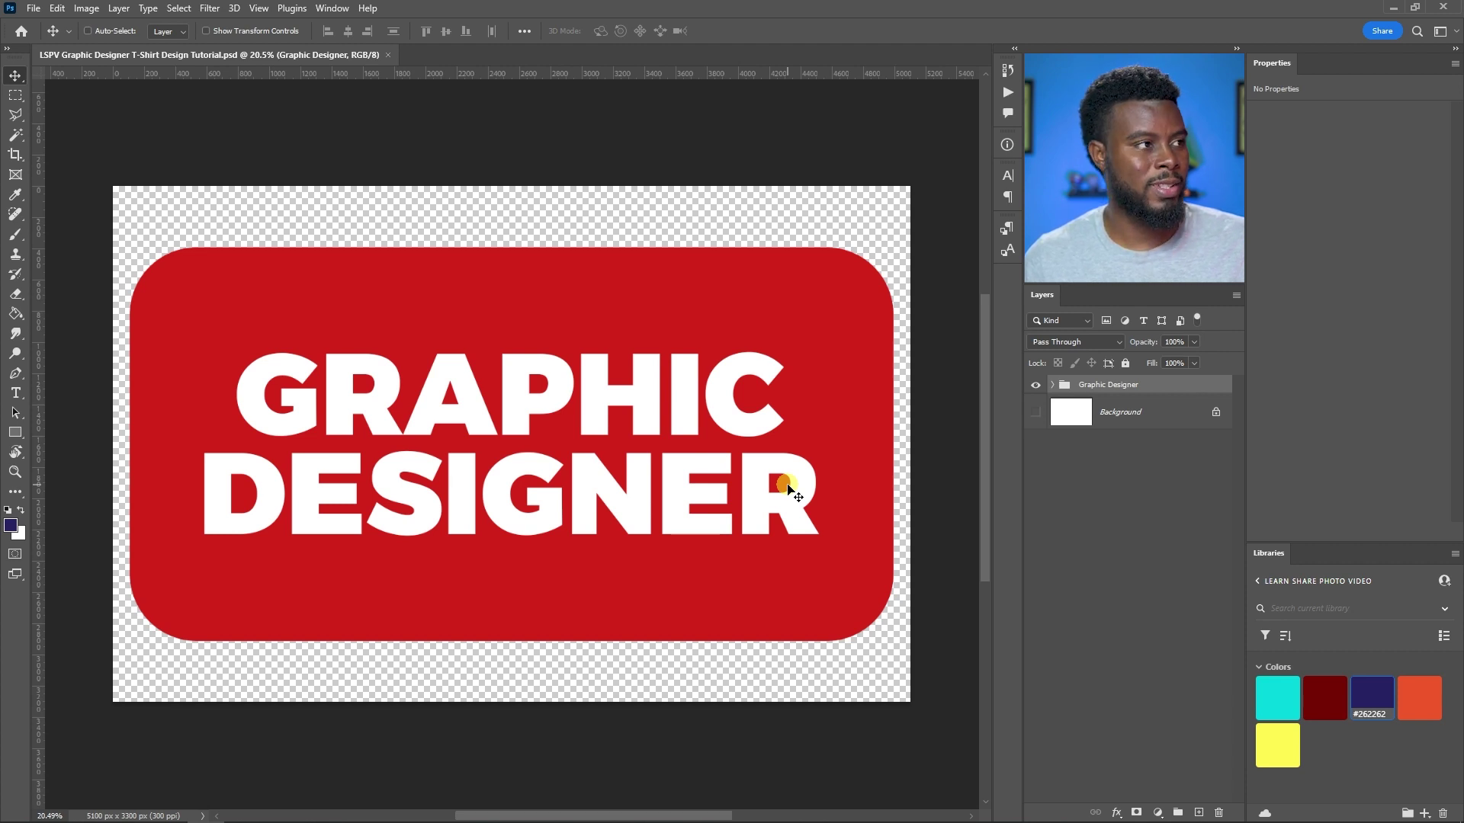
pyautogui.click(34, 9)
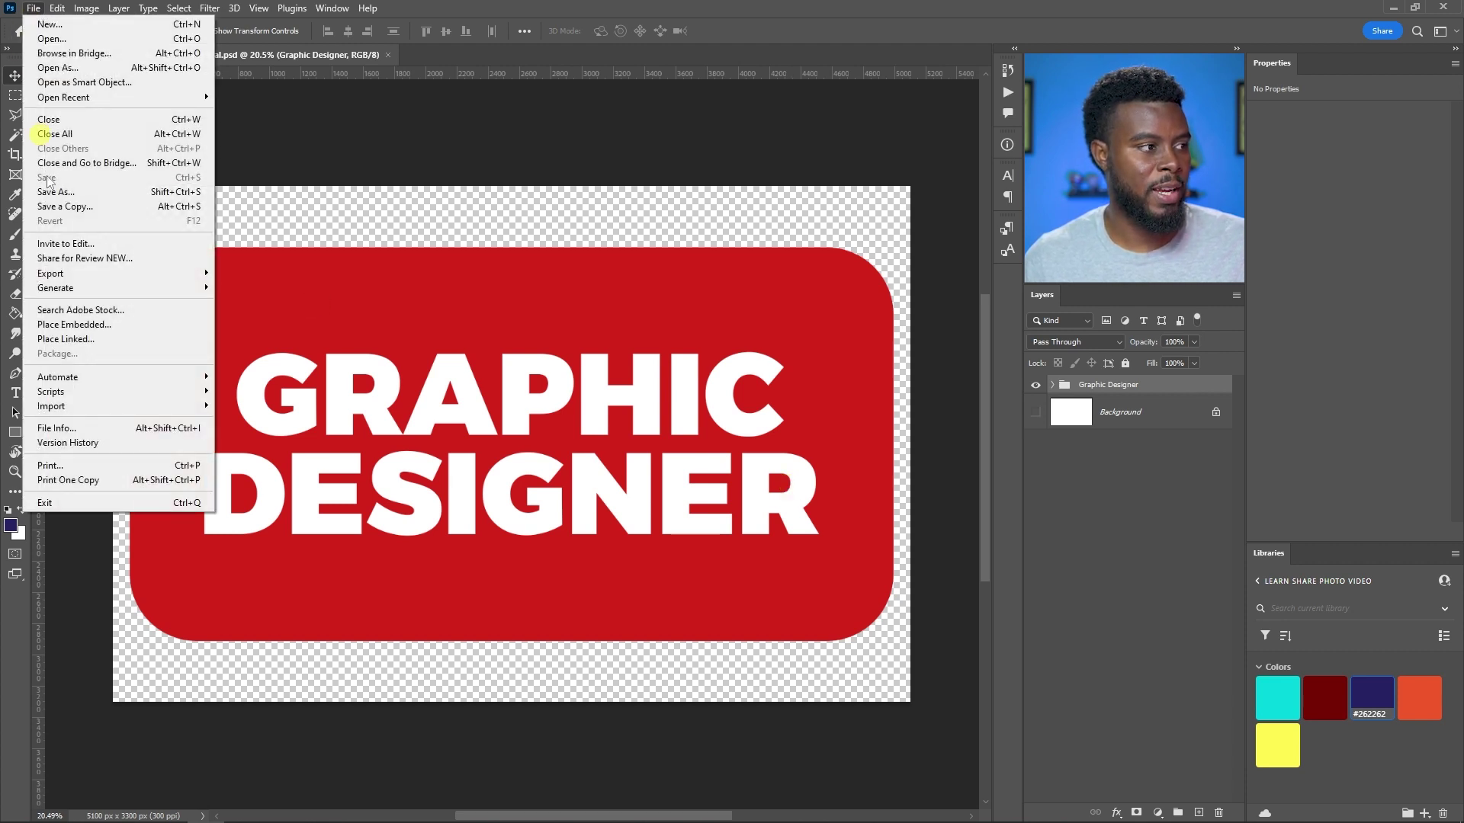
pyautogui.click(156, 205)
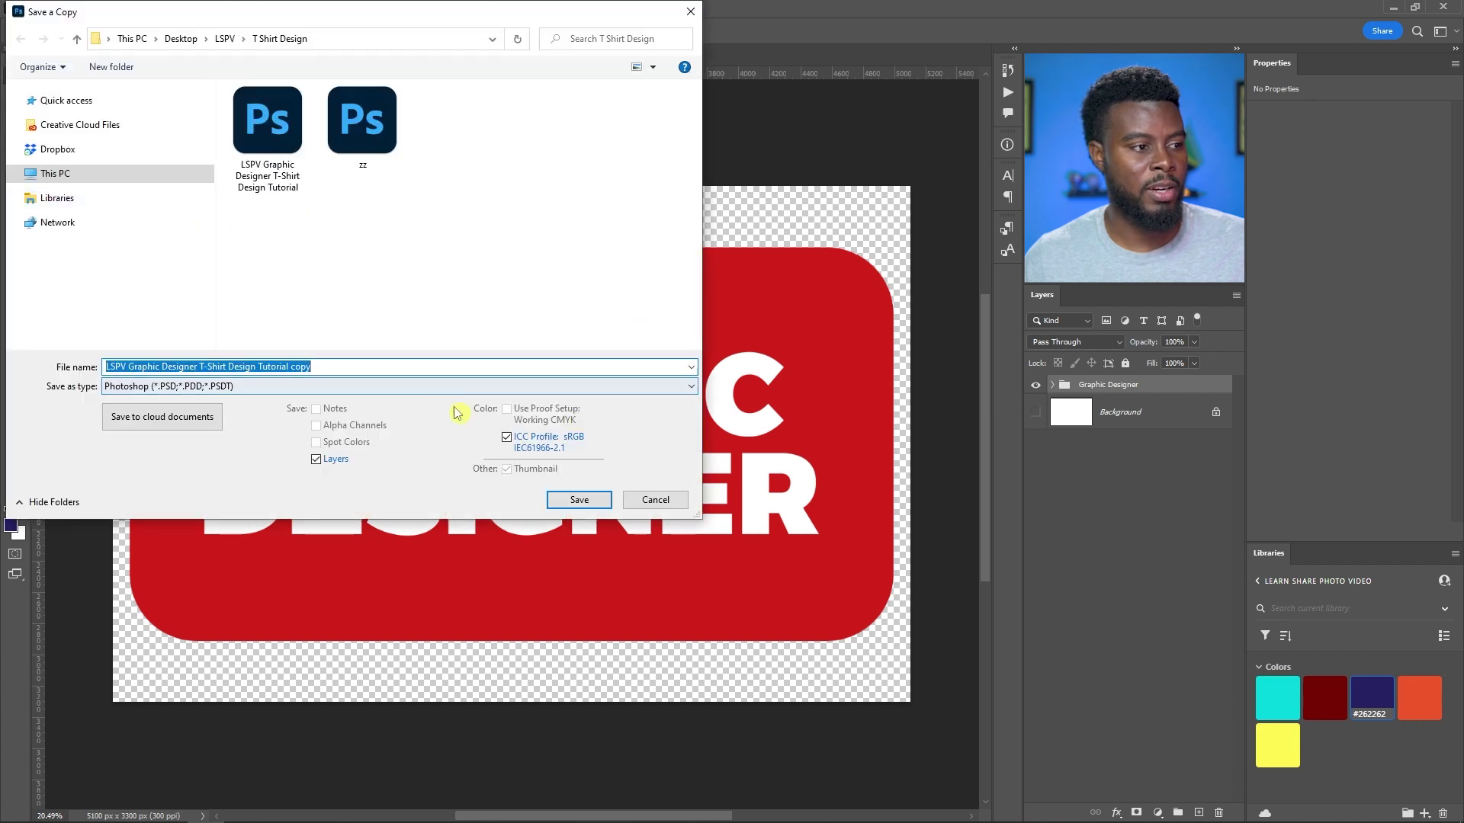
pyautogui.click(448, 388)
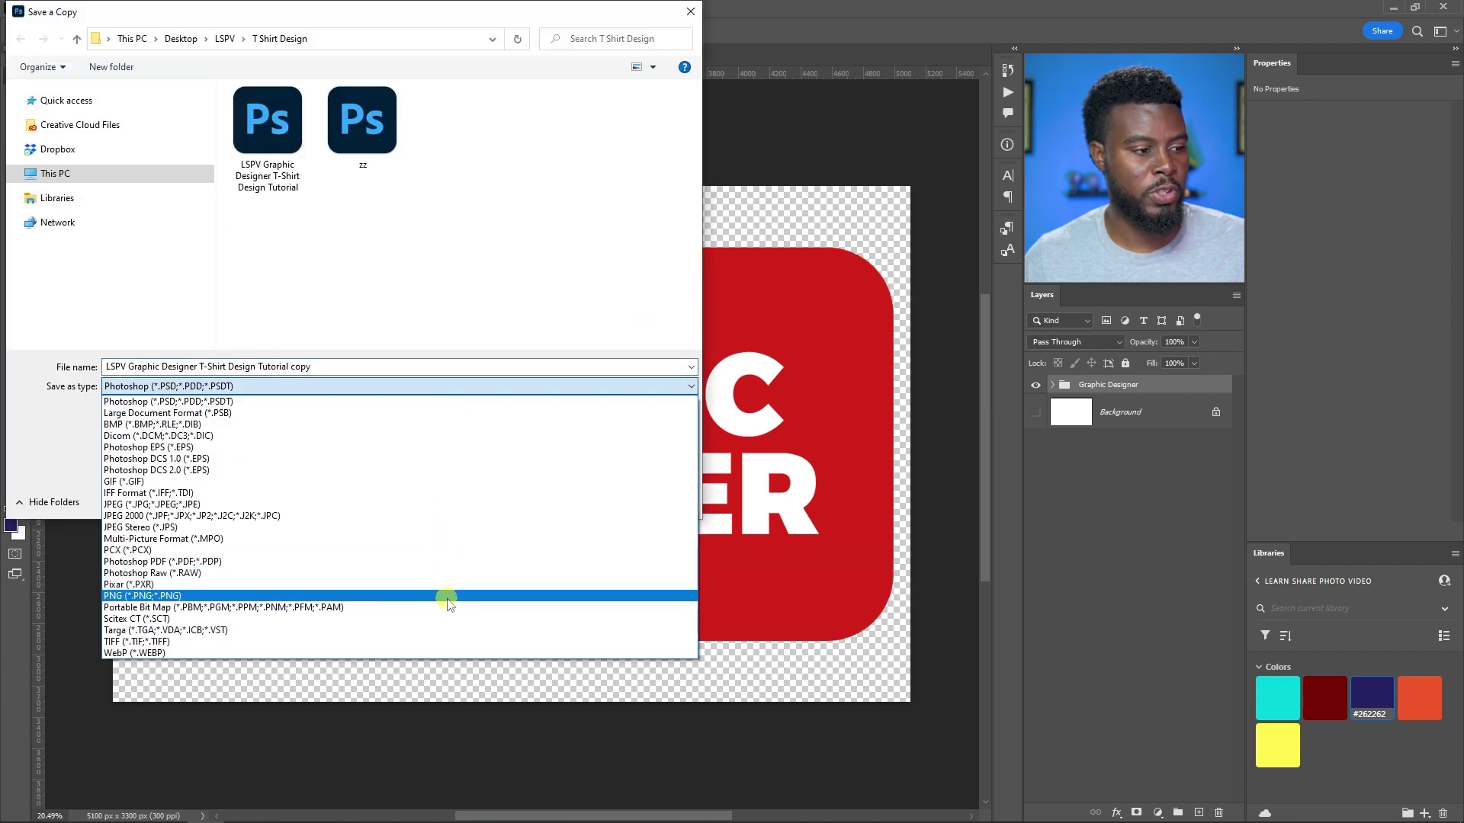
pyautogui.click(444, 595)
pyautogui.click(579, 500)
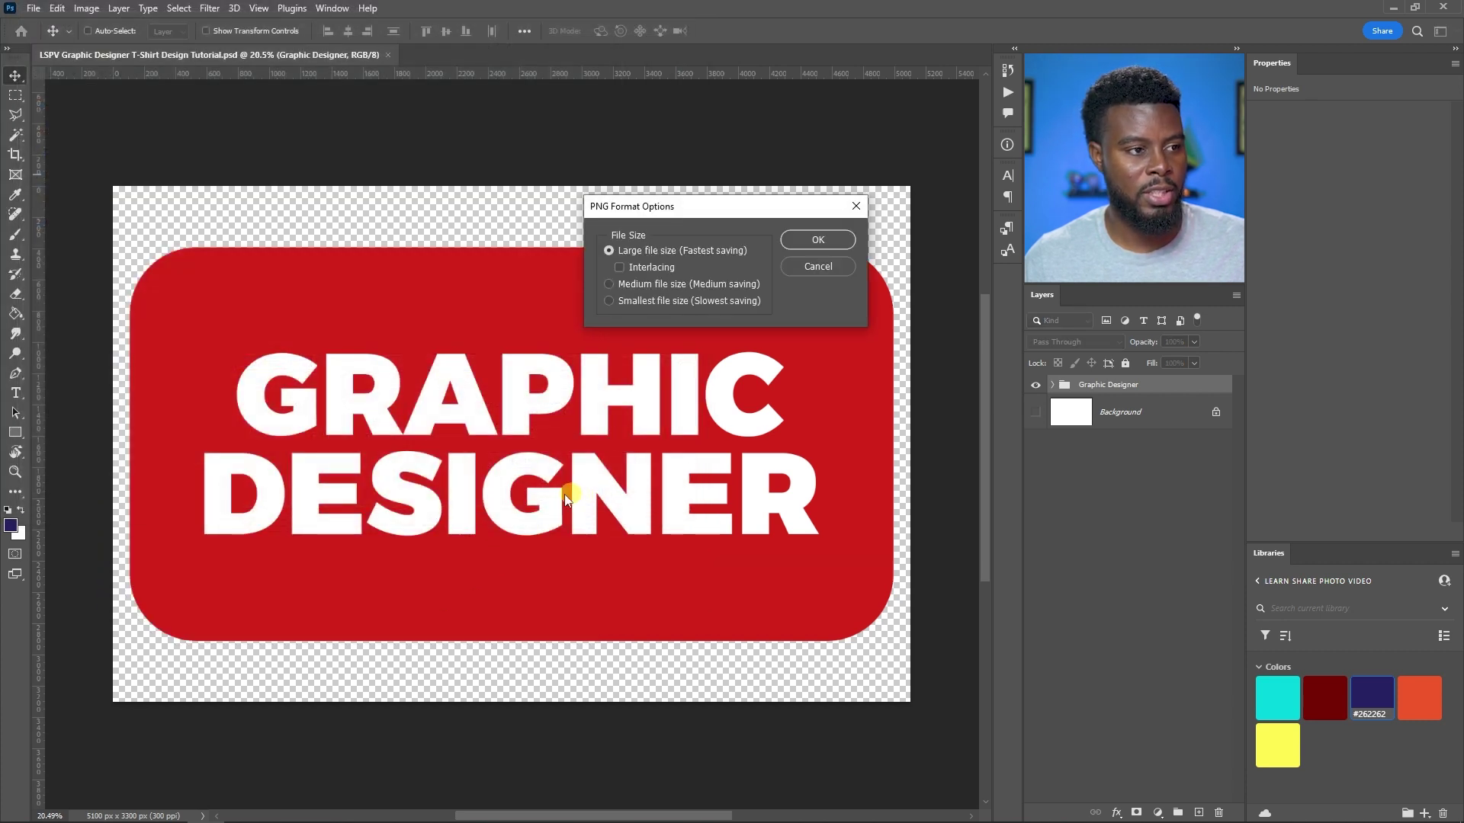
pyautogui.click(827, 238)
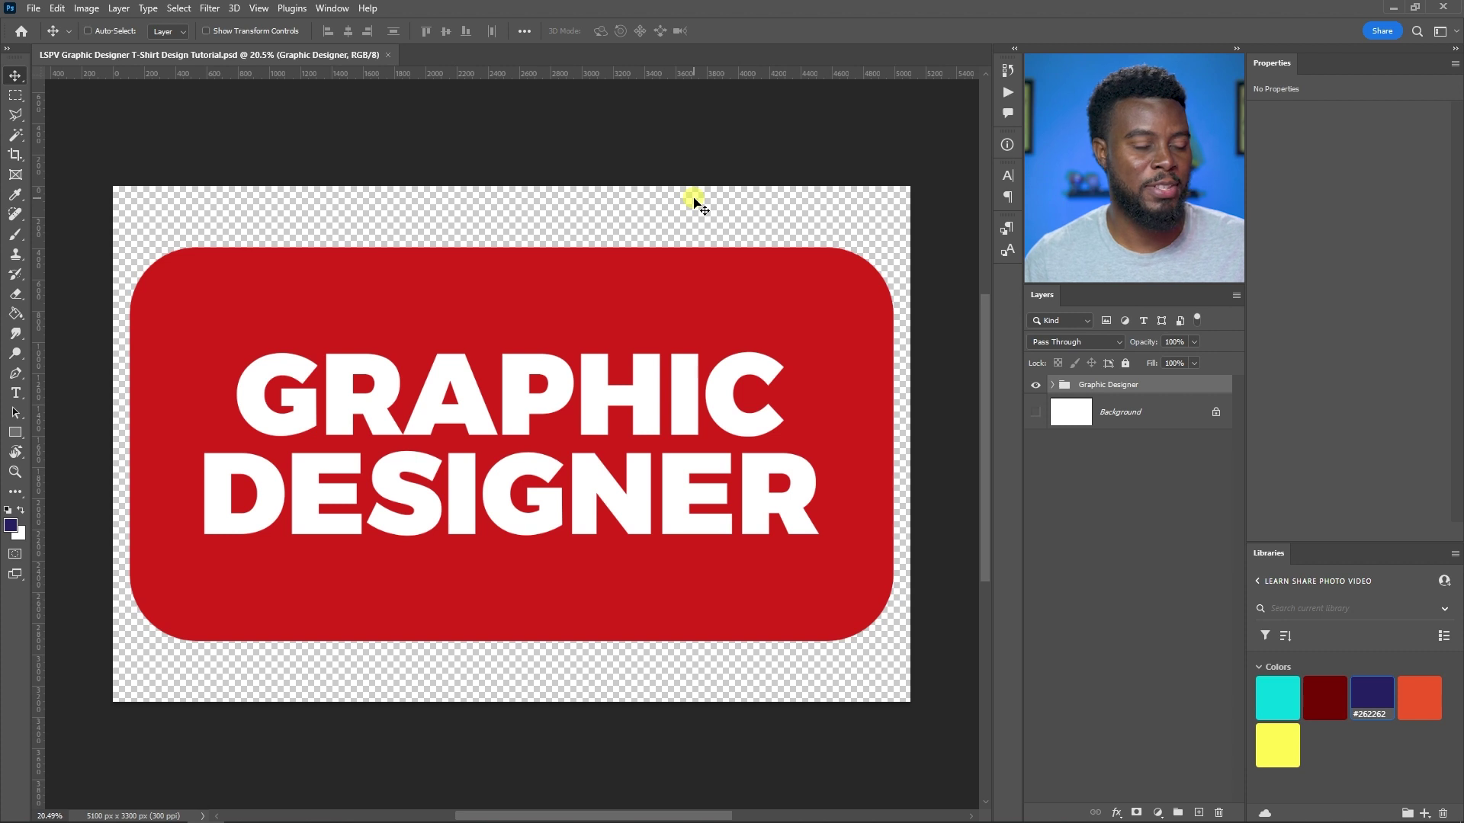
pyautogui.click(33, 7)
# - Create a white 11 × 17 inch portrait document at 300 ppi from the 17×11 preset
pyautogui.click(79, 30)
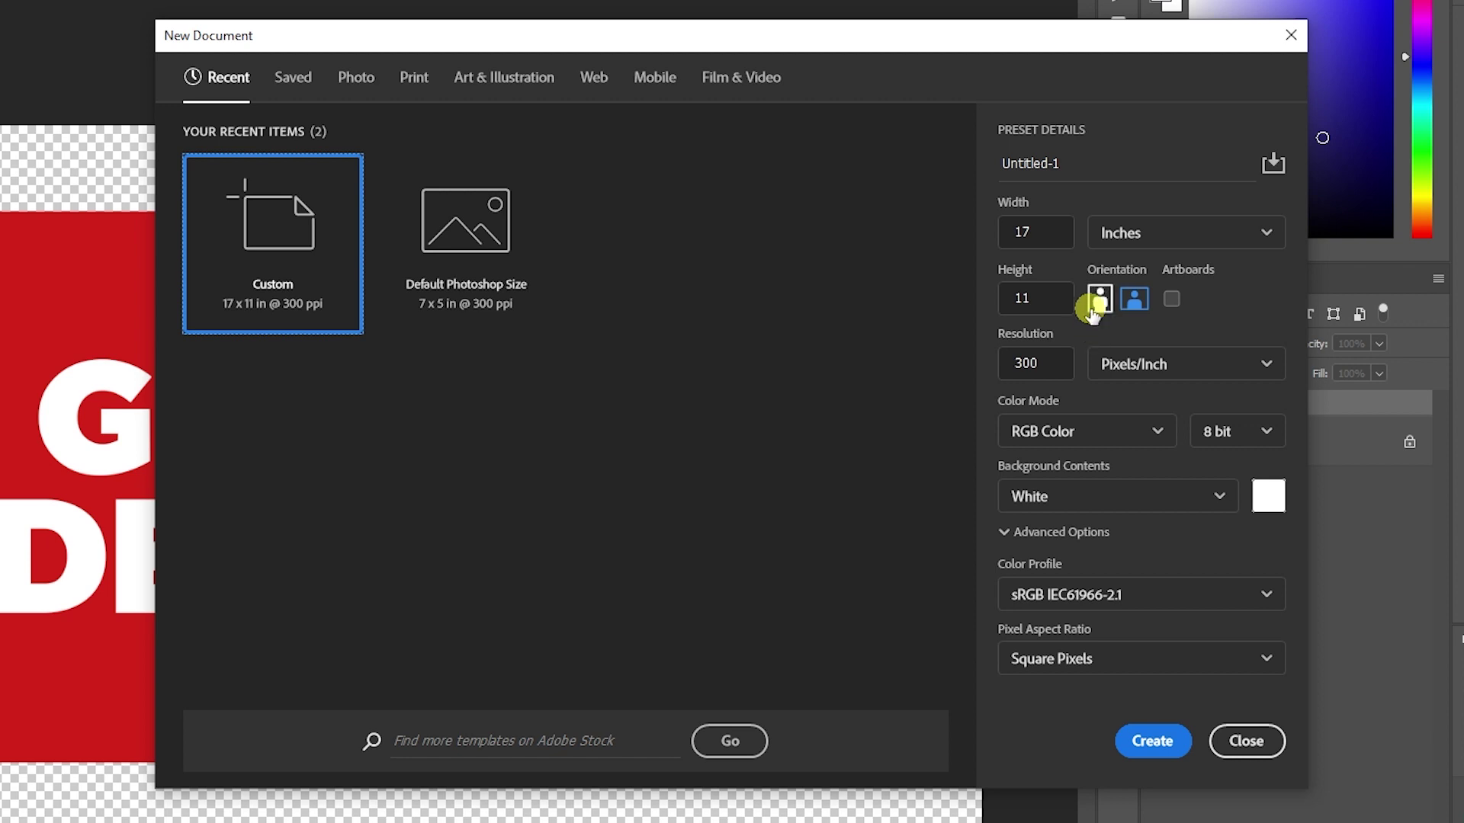
pyautogui.click(1095, 305)
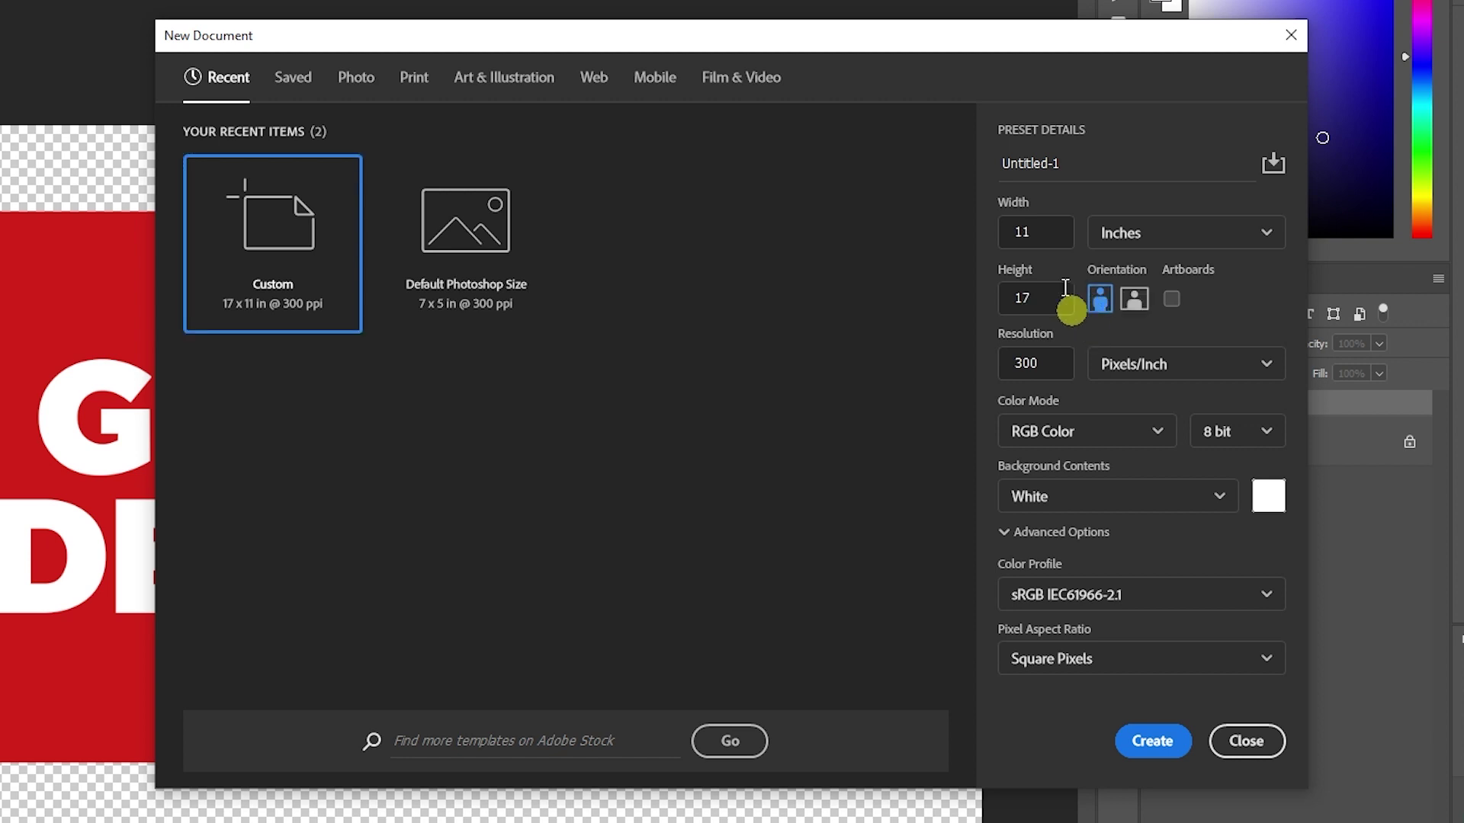
pyautogui.click(1148, 743)
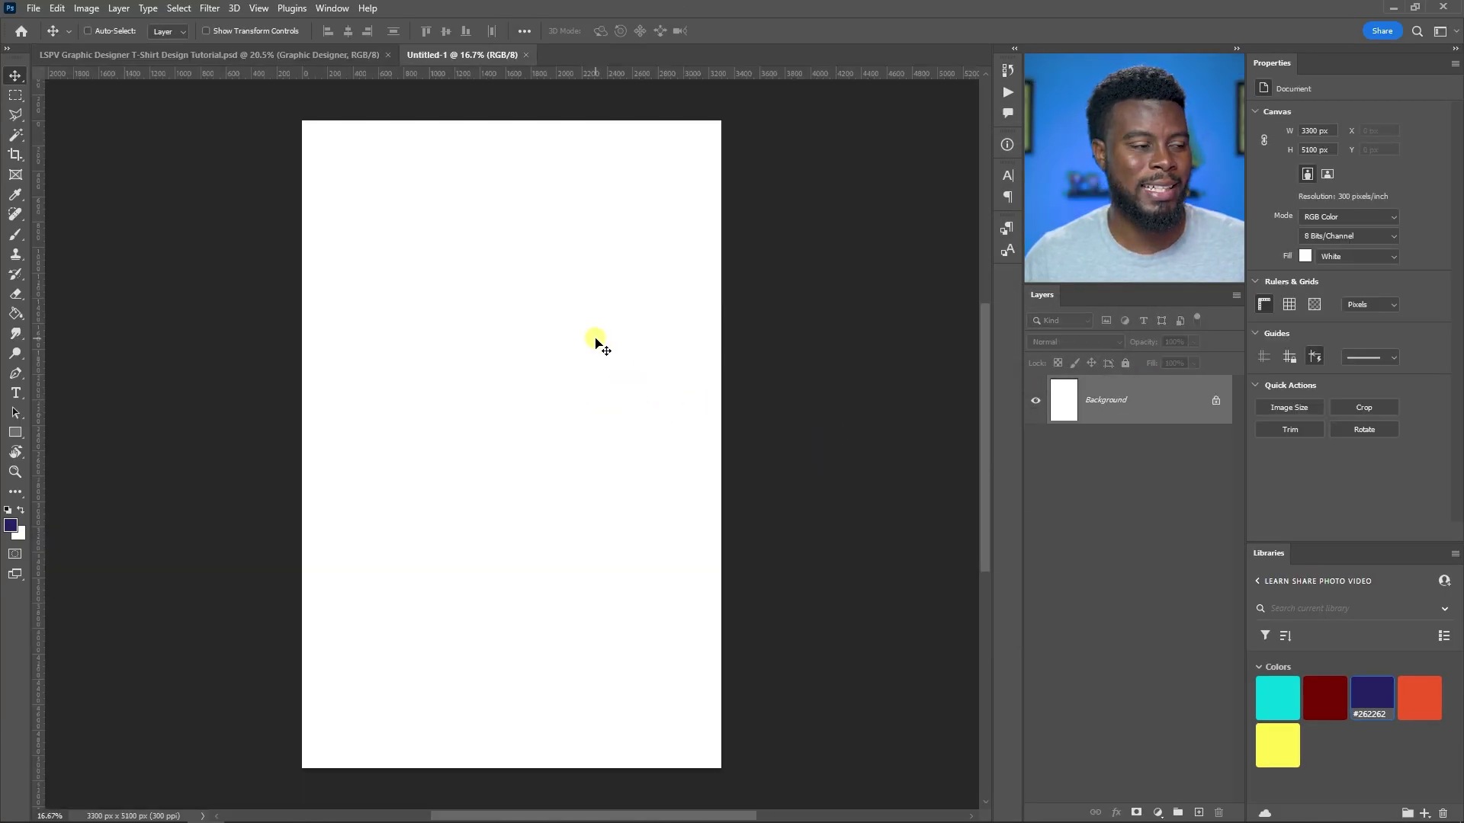
# - Draw a large rounded rectangle covering most of the page, with no fill
pyautogui.press('u')
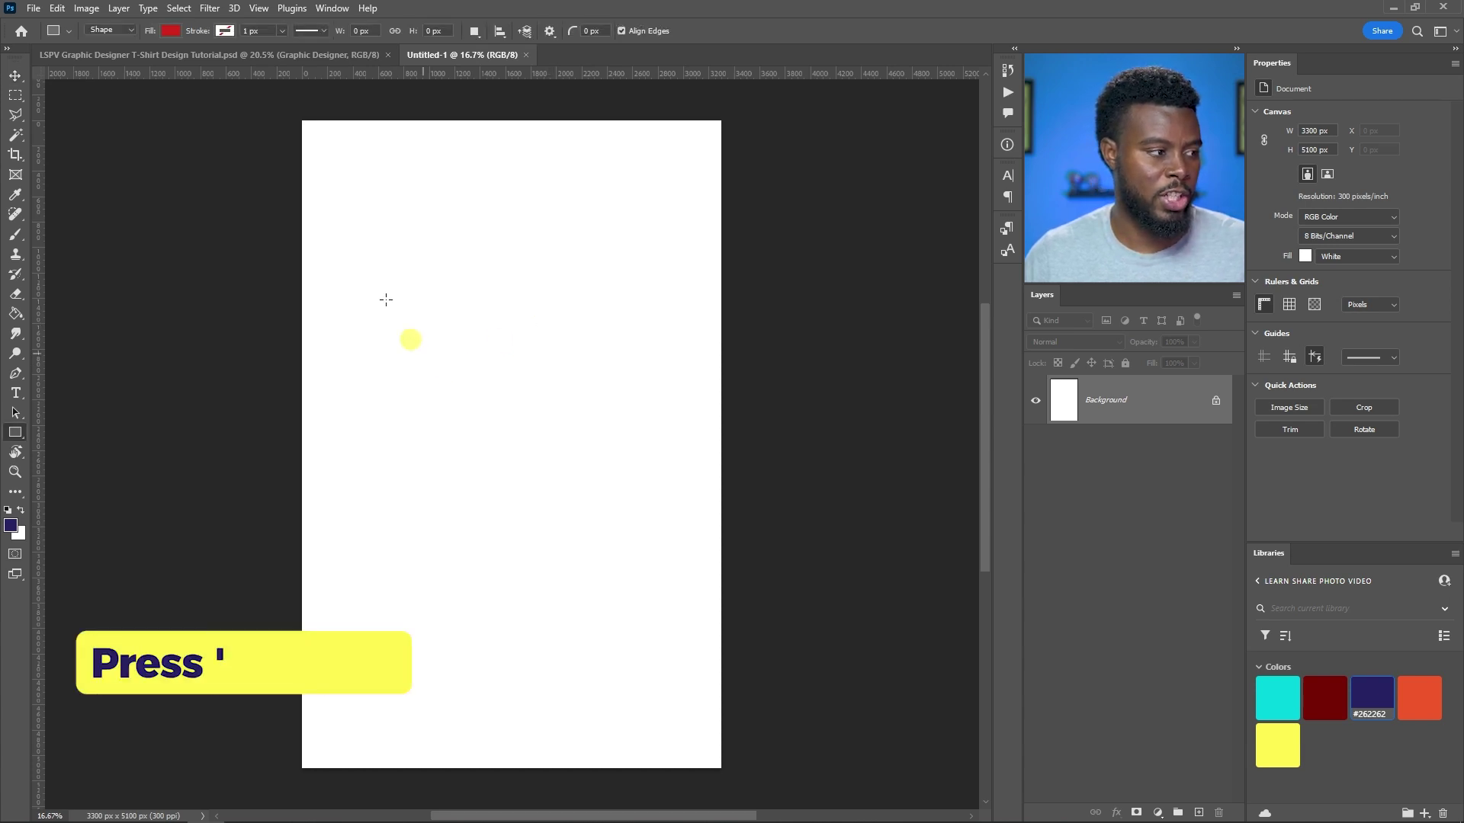
pyautogui.moveTo(343, 187); pyautogui.dragTo(683, 683)
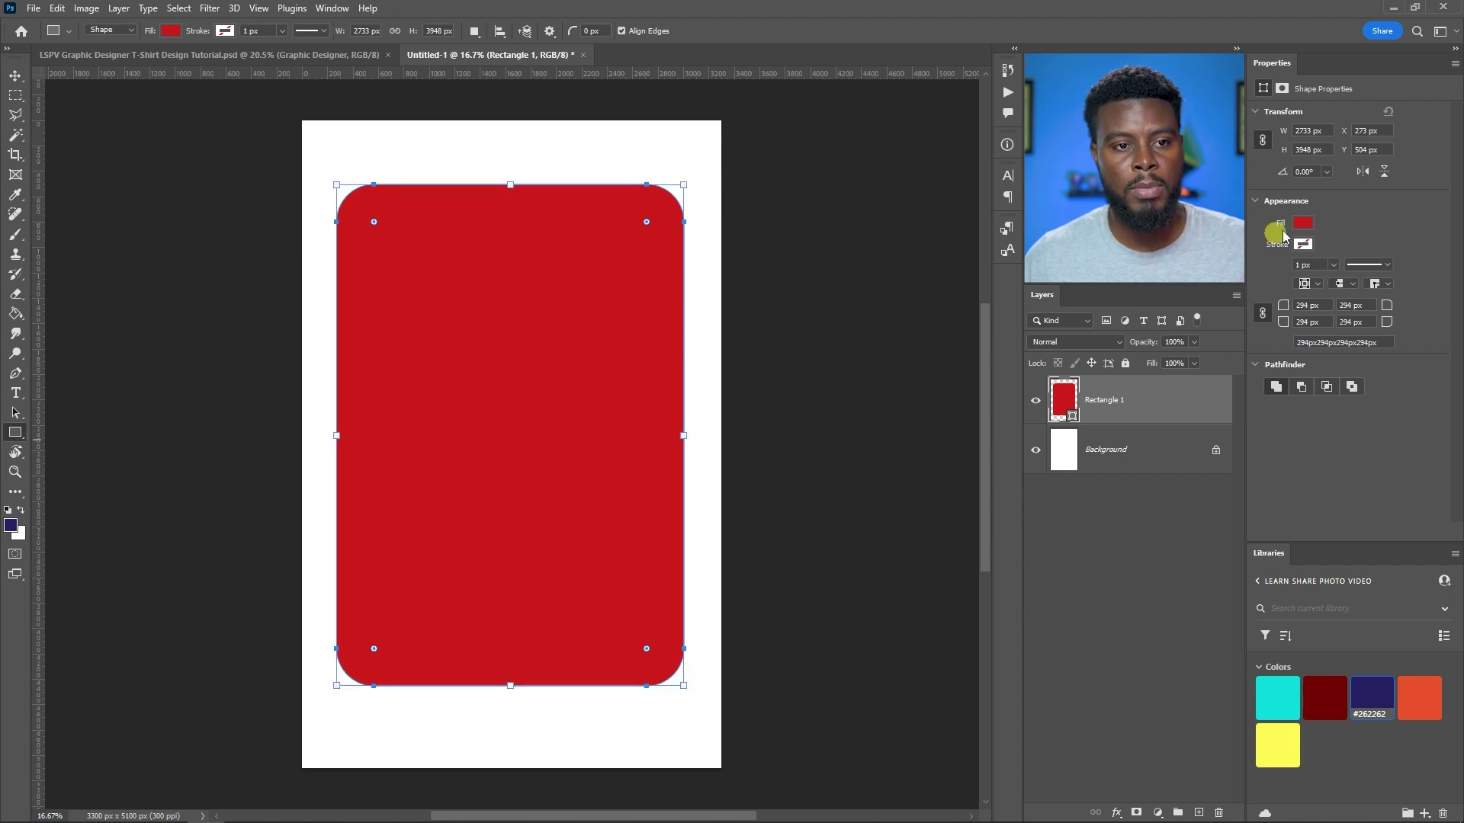
pyautogui.click(1303, 223)
pyautogui.click(1261, 253)
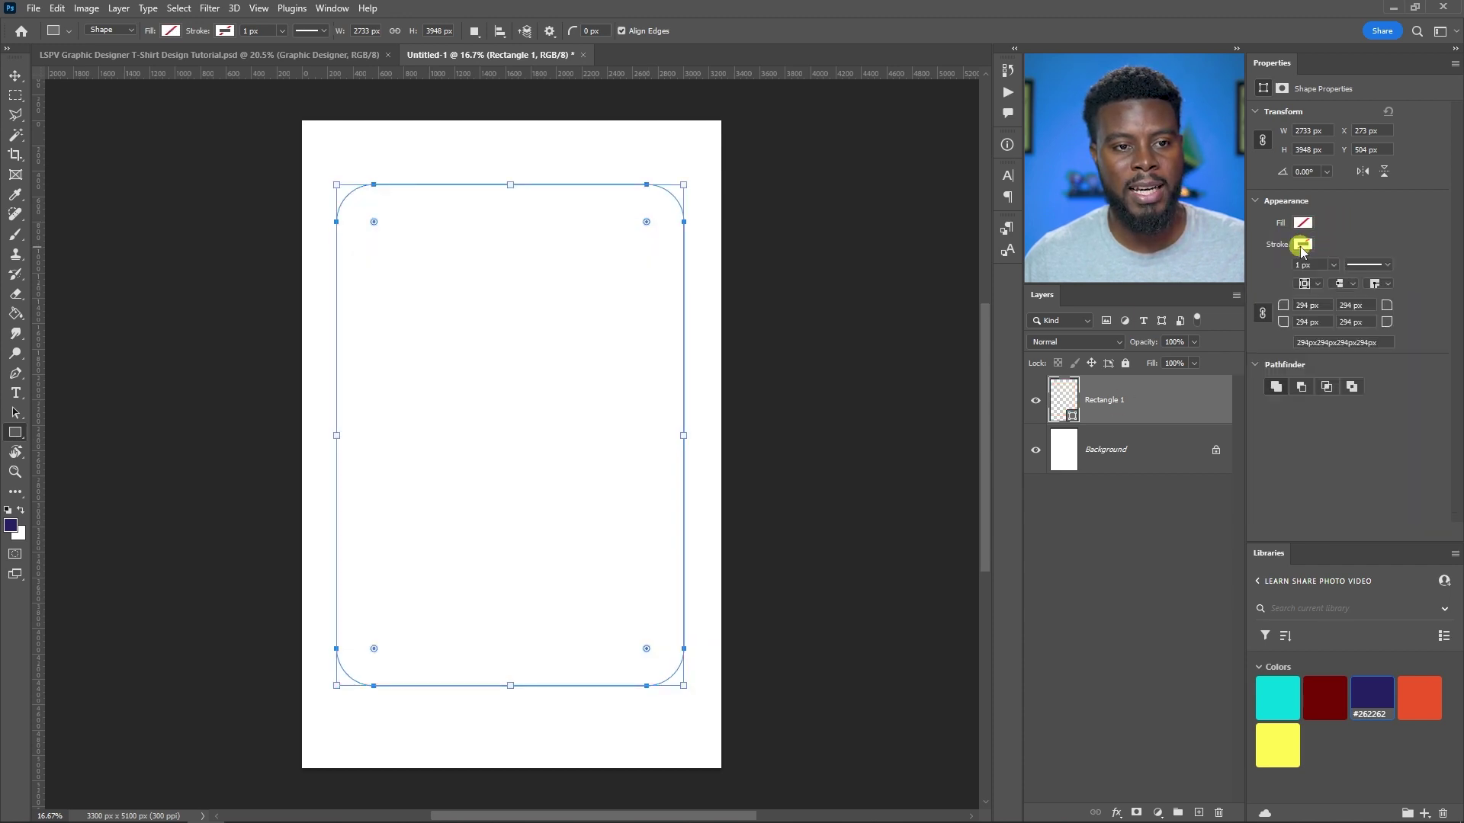
# - Give the rectangle a black 100 px stroke and move it slightly lower
pyautogui.click(1269, 324)
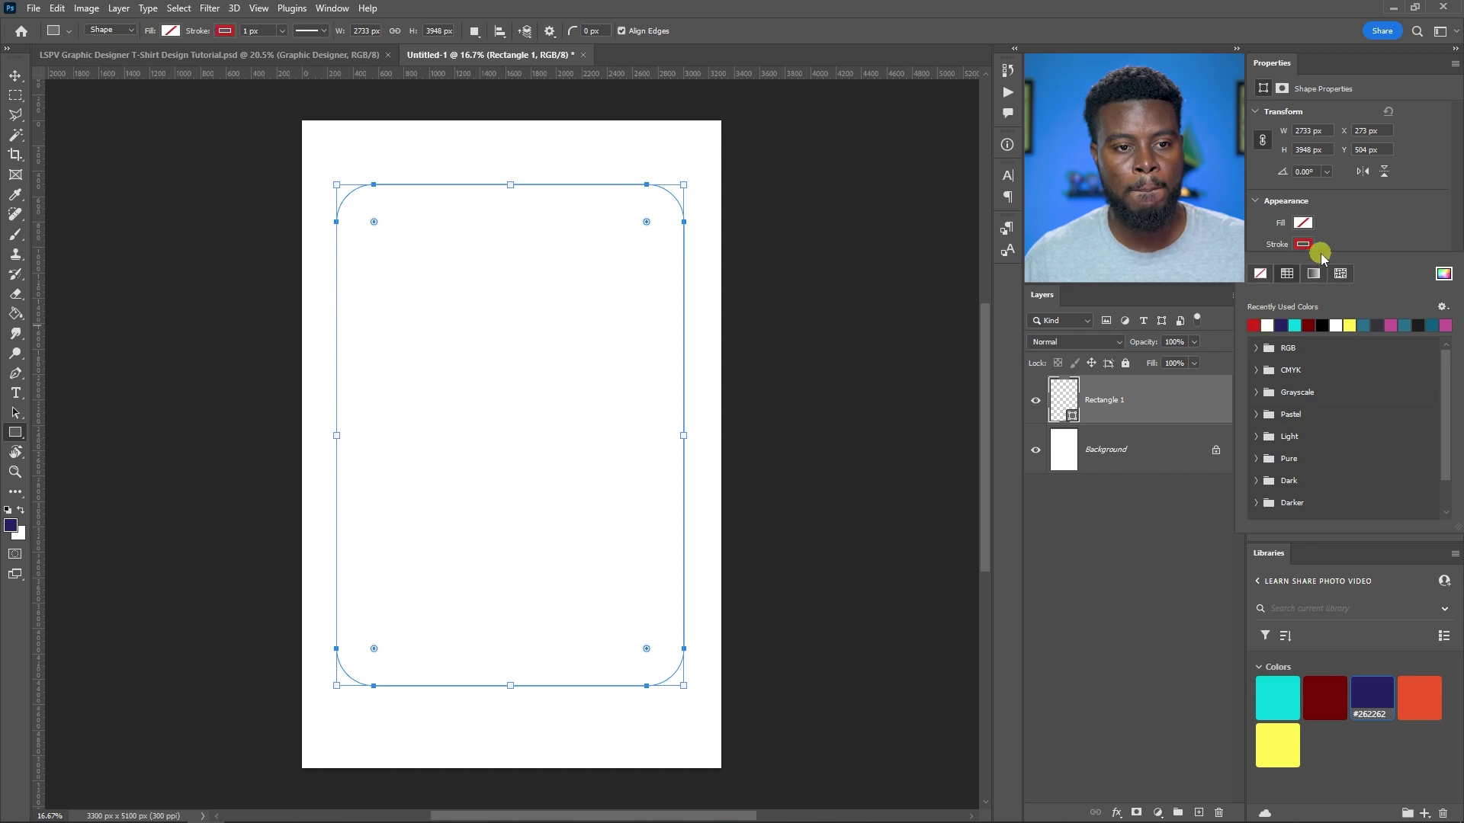
pyautogui.click(1324, 325)
pyautogui.click(1347, 225)
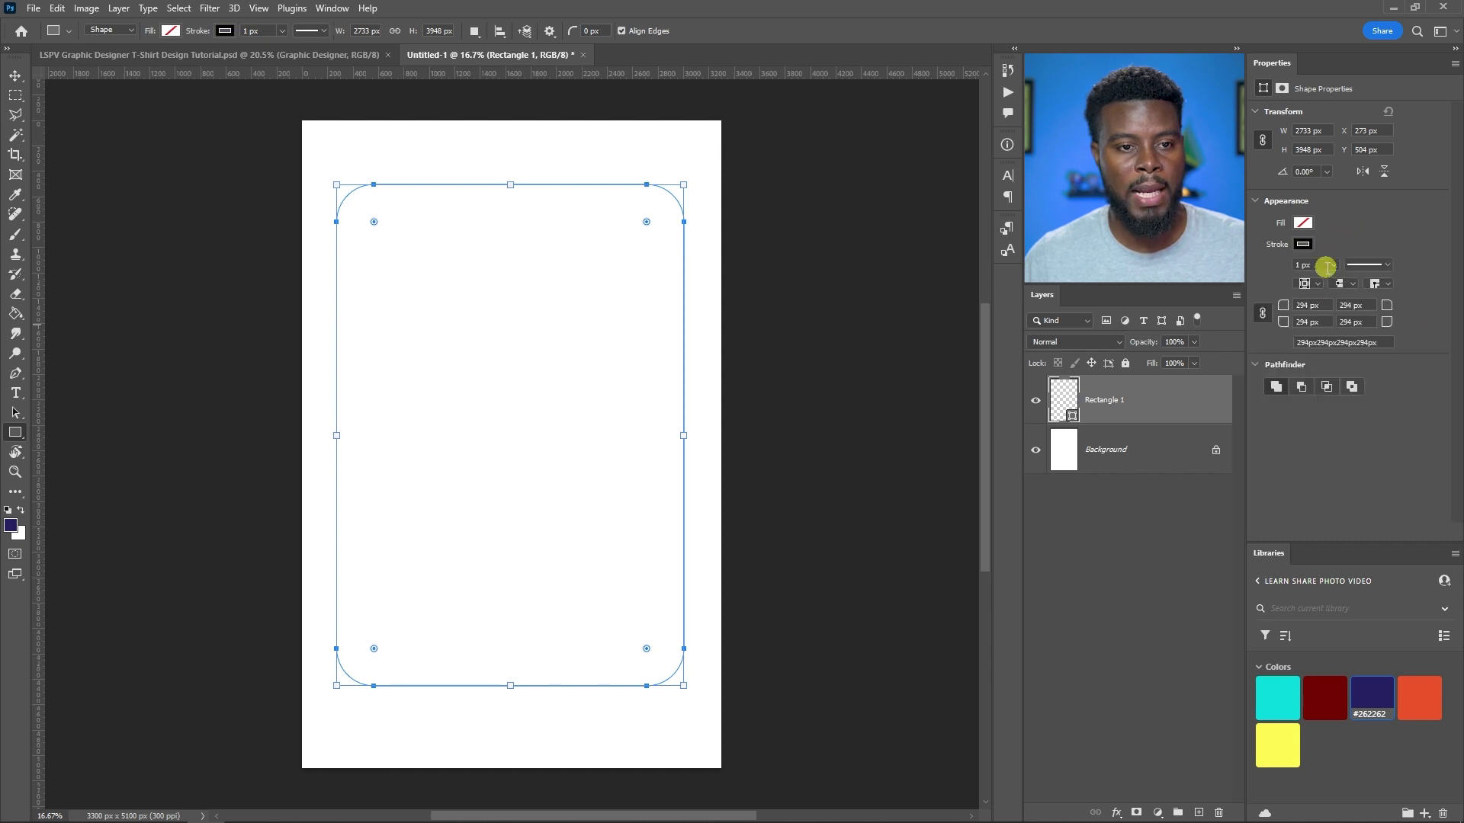
pyautogui.write('30')
pyautogui.press('Return')
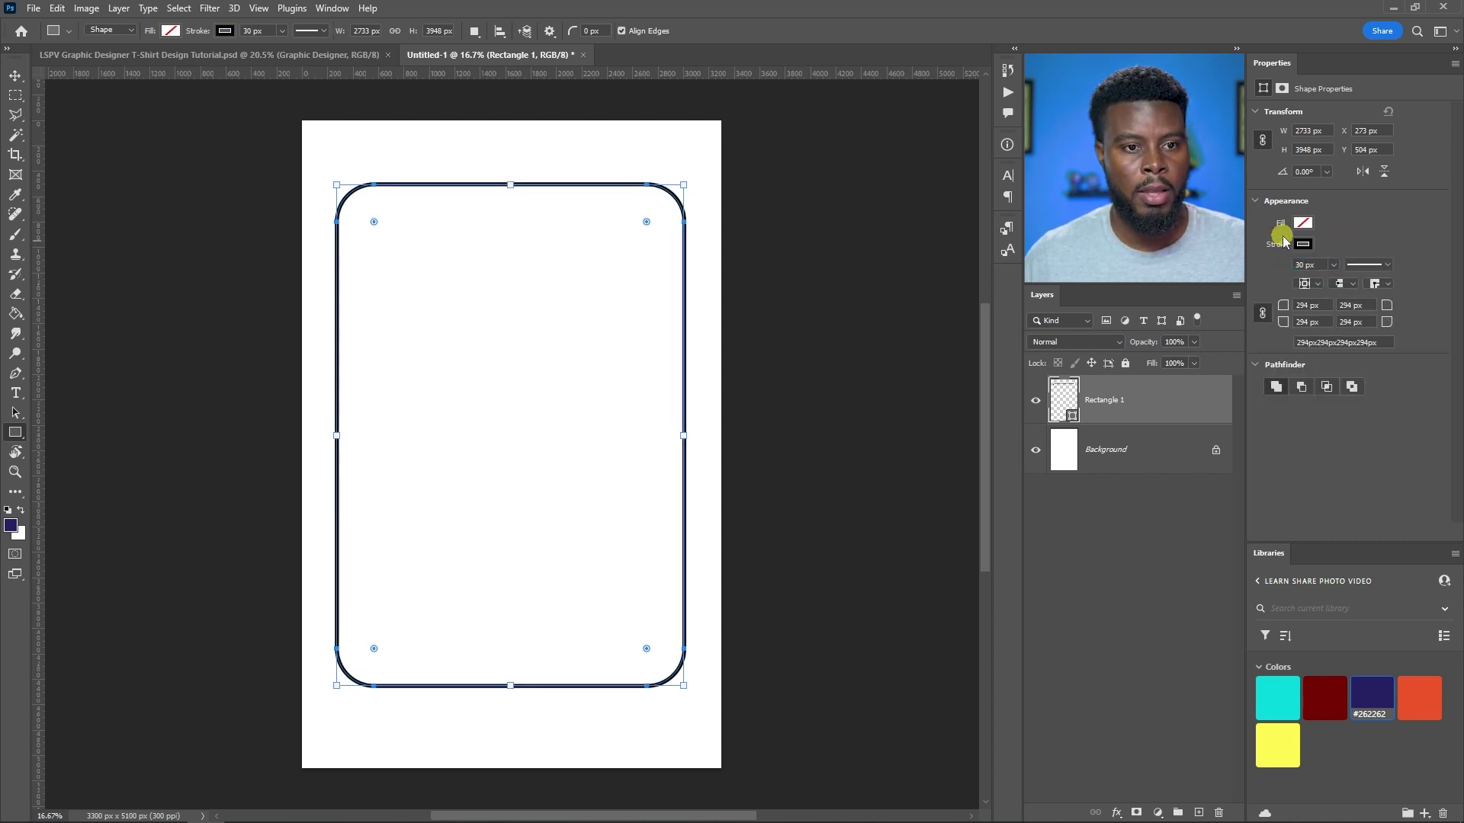
pyautogui.write('100')
pyautogui.press('Return')
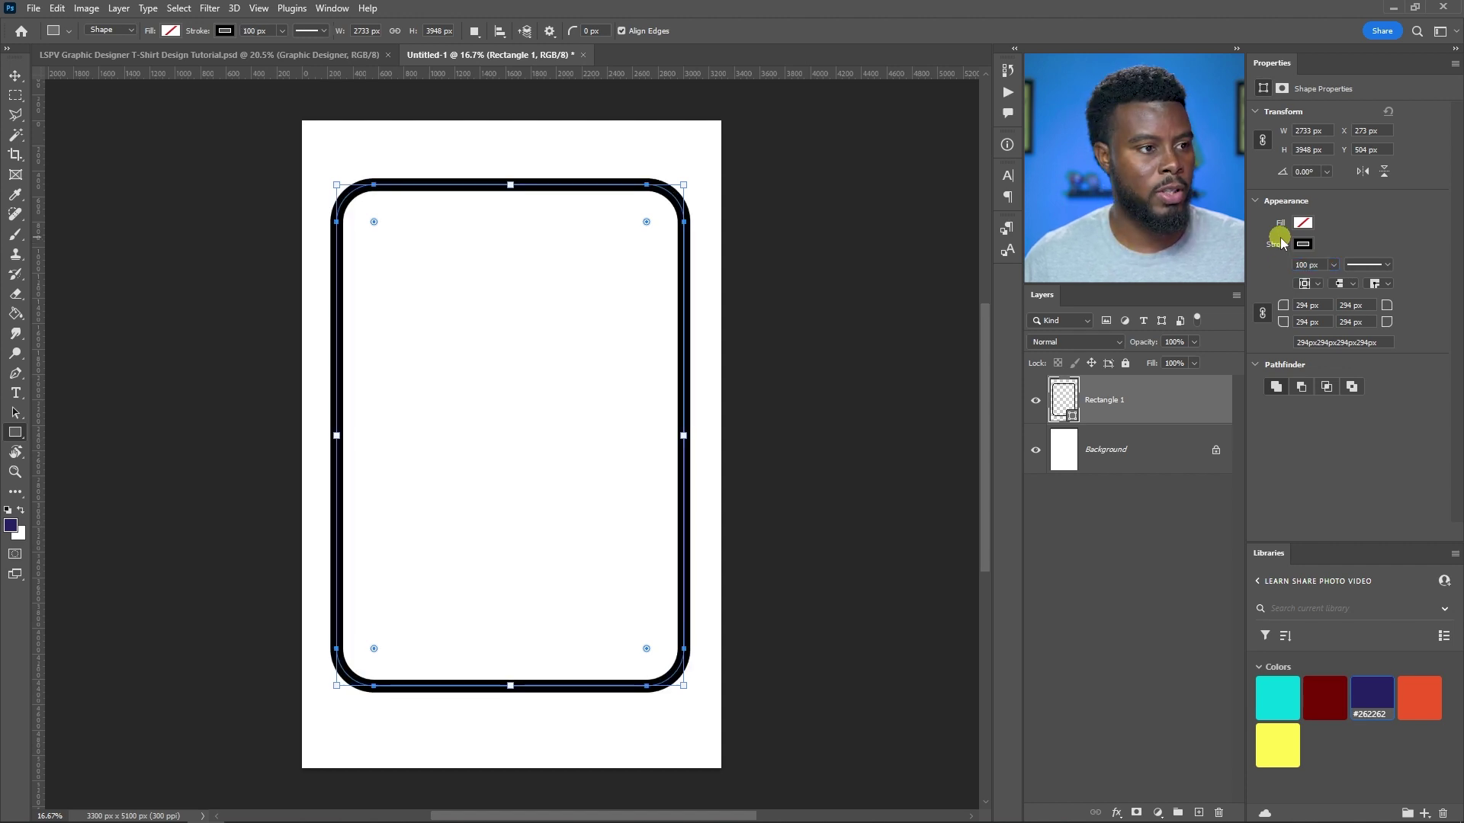
pyautogui.press('v')
pyautogui.moveTo(490, 287); pyautogui.dragTo(499, 326)
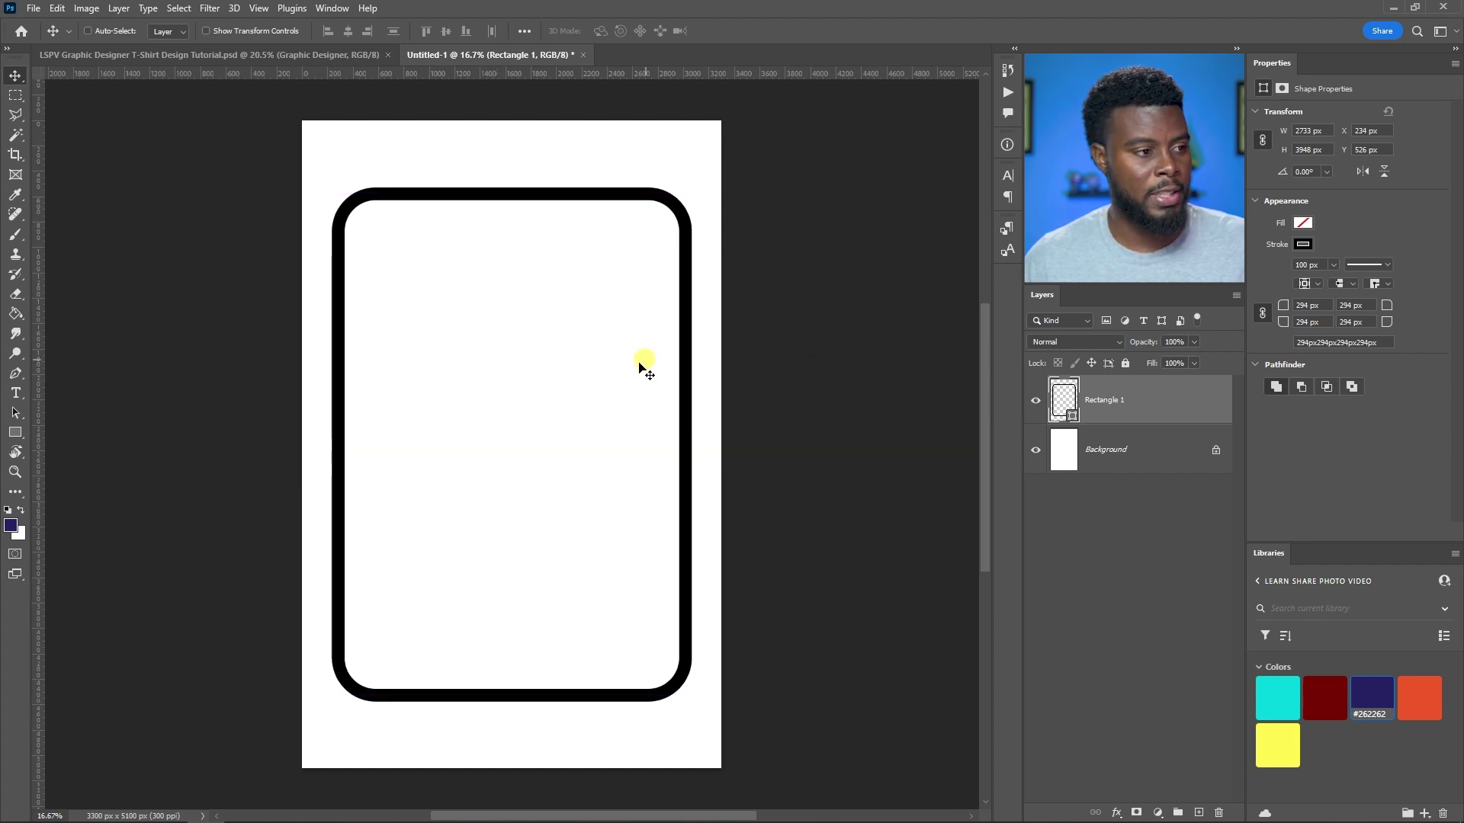
# - Hide the Rectangle 1 outline layer, abandoning the trial text entries
pyautogui.press('t')
pyautogui.click(653, 340)
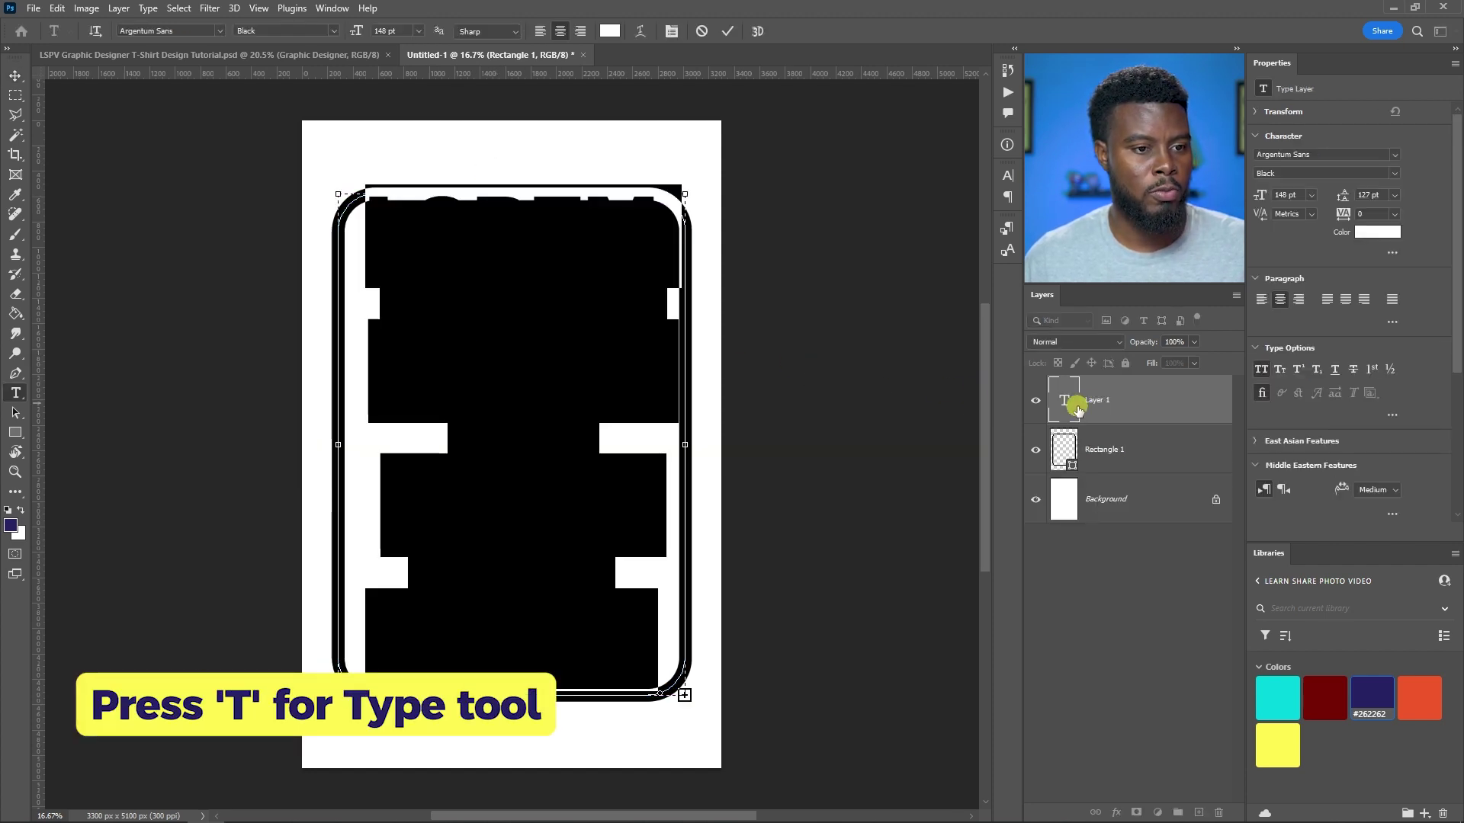
pyautogui.press('Escape')
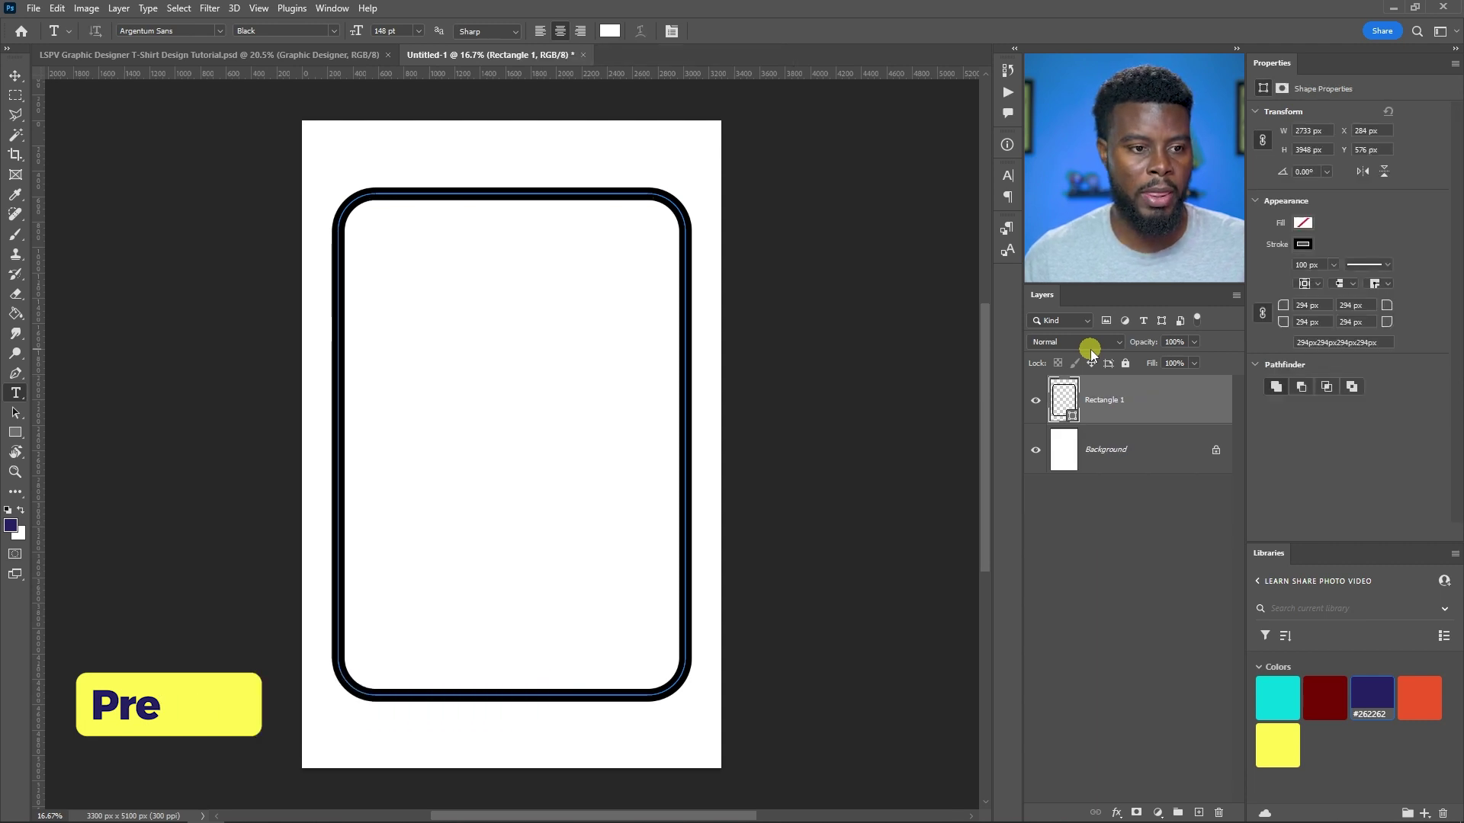
pyautogui.click(1035, 400)
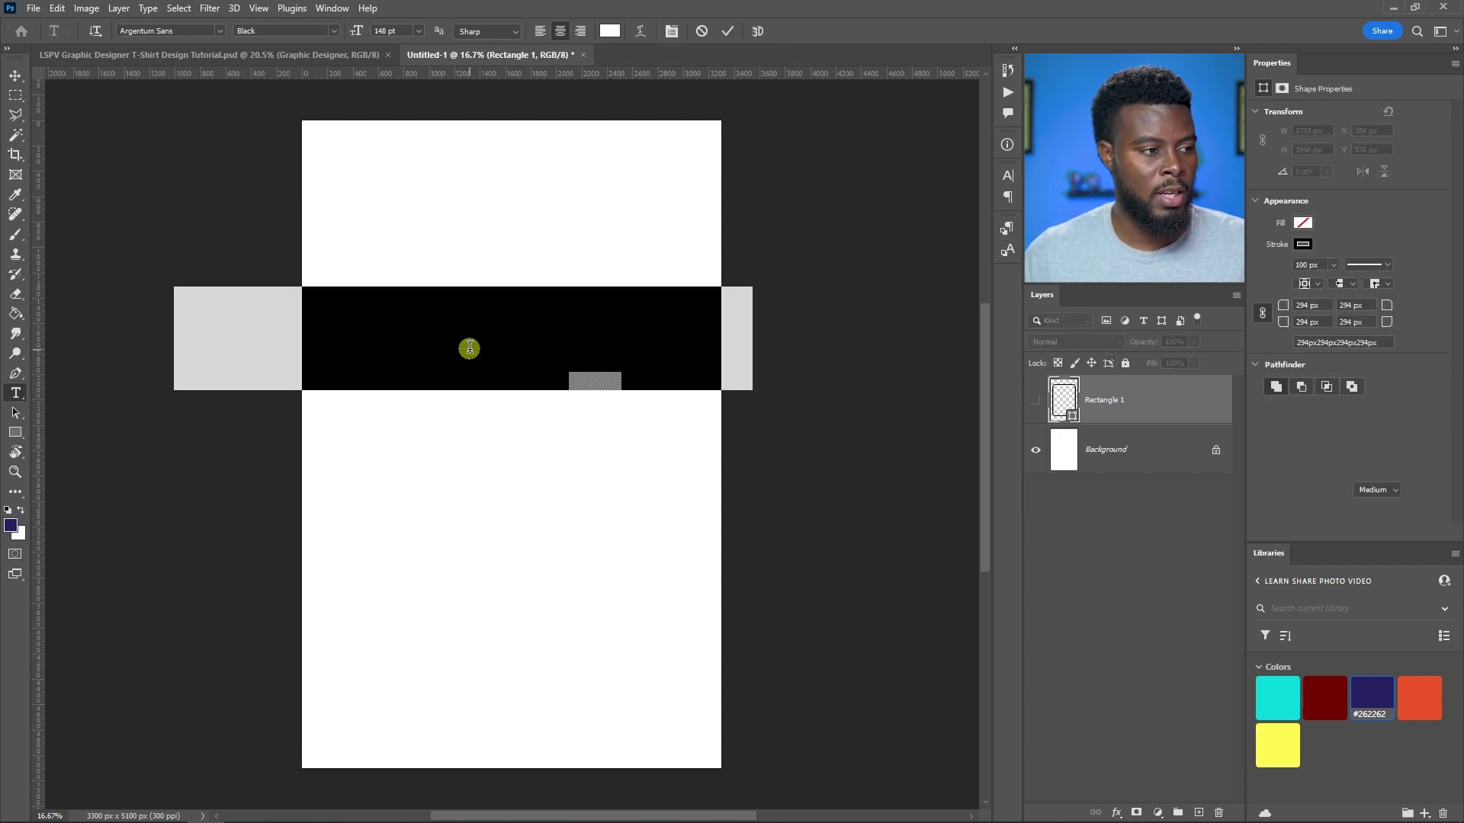
pyautogui.click(469, 347)
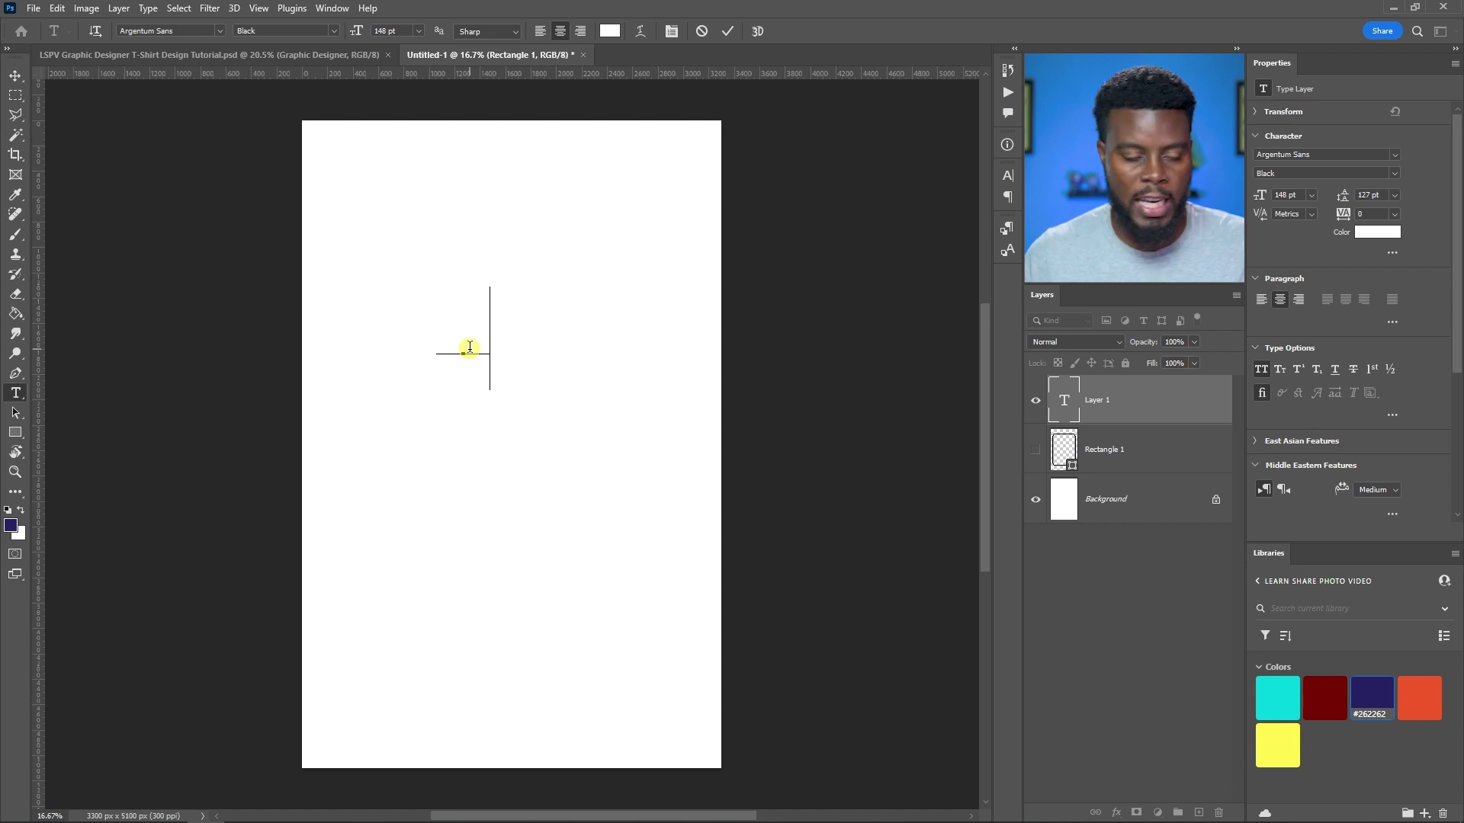
pyautogui.press('Escape')
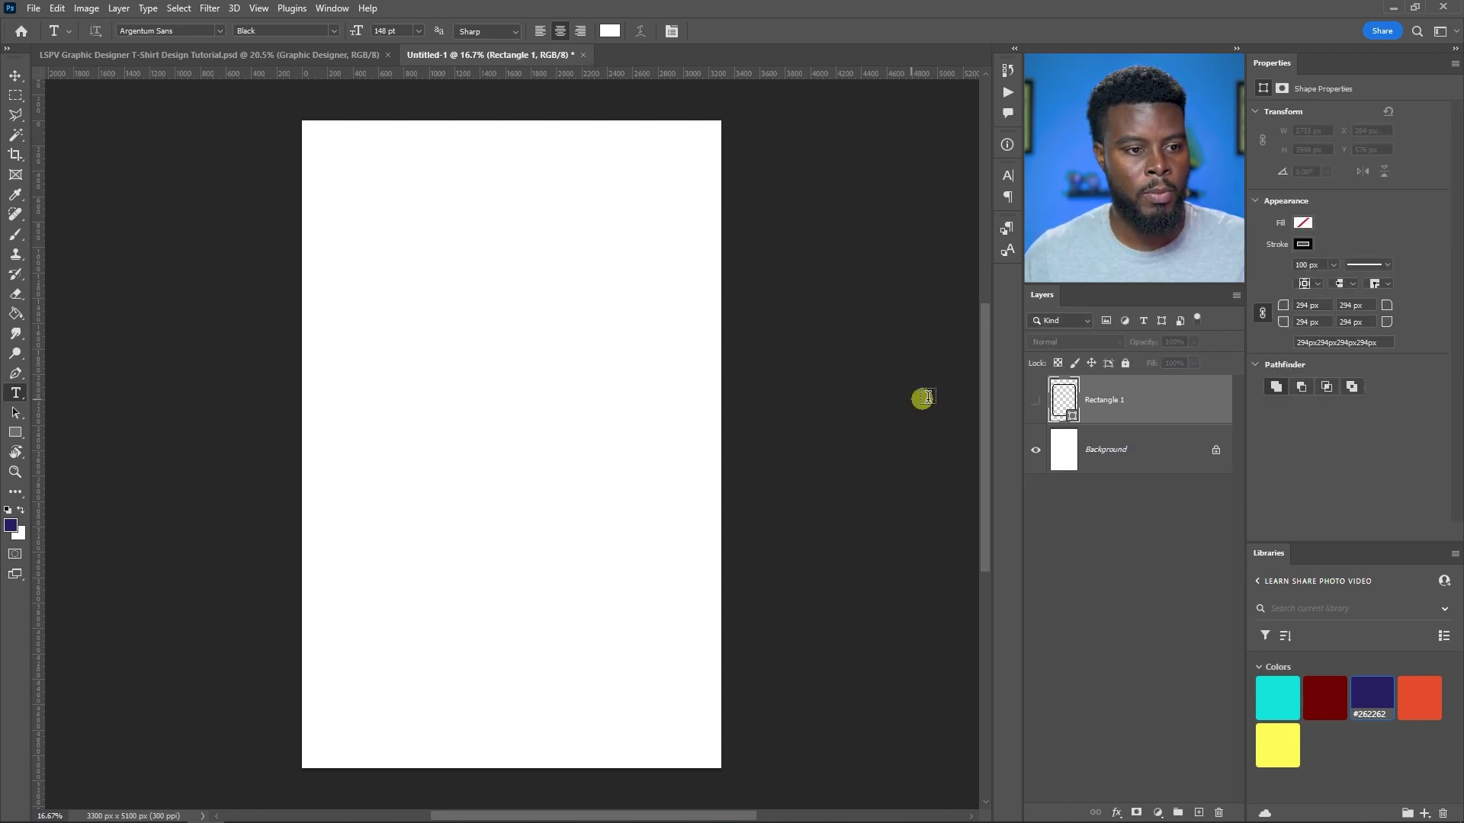
# - Set the text colour to black (000000), then swap the paragraph box for point text
pyautogui.moveTo(389, 283); pyautogui.dragTo(598, 519)
pyautogui.click(1068, 403)
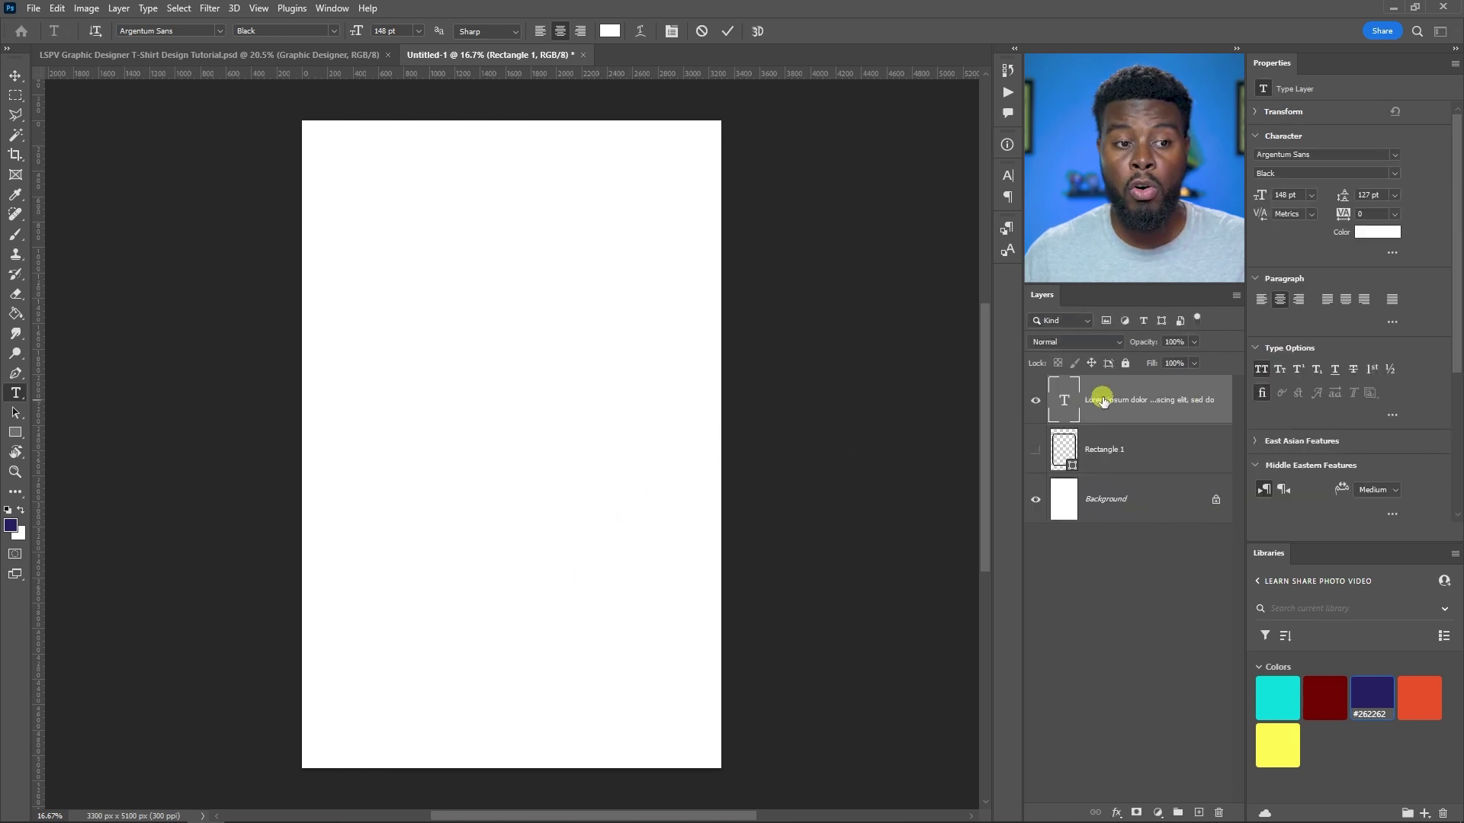
pyautogui.click(1380, 234)
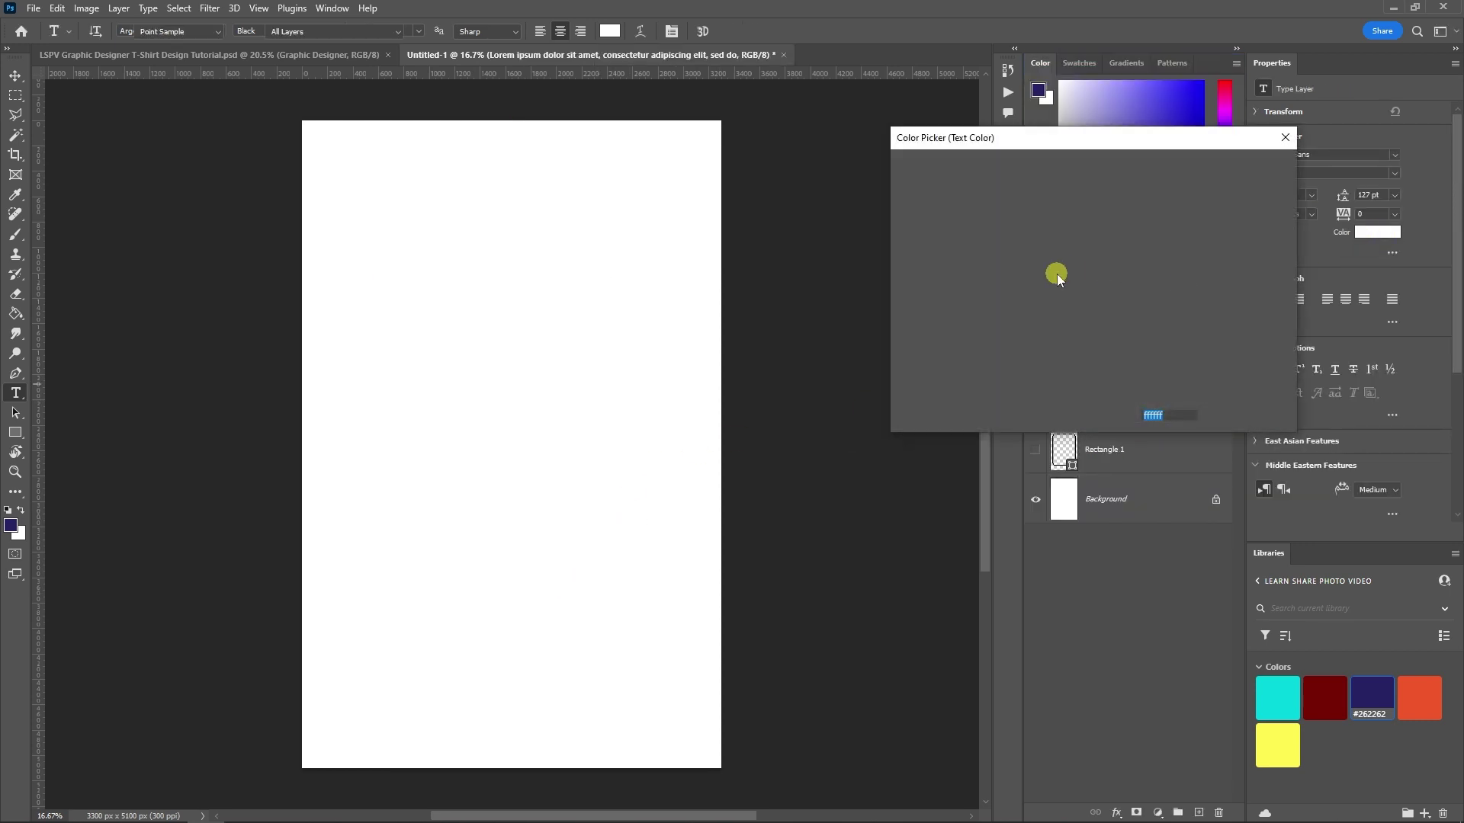
pyautogui.moveTo(1004, 265); pyautogui.dragTo(869, 377)
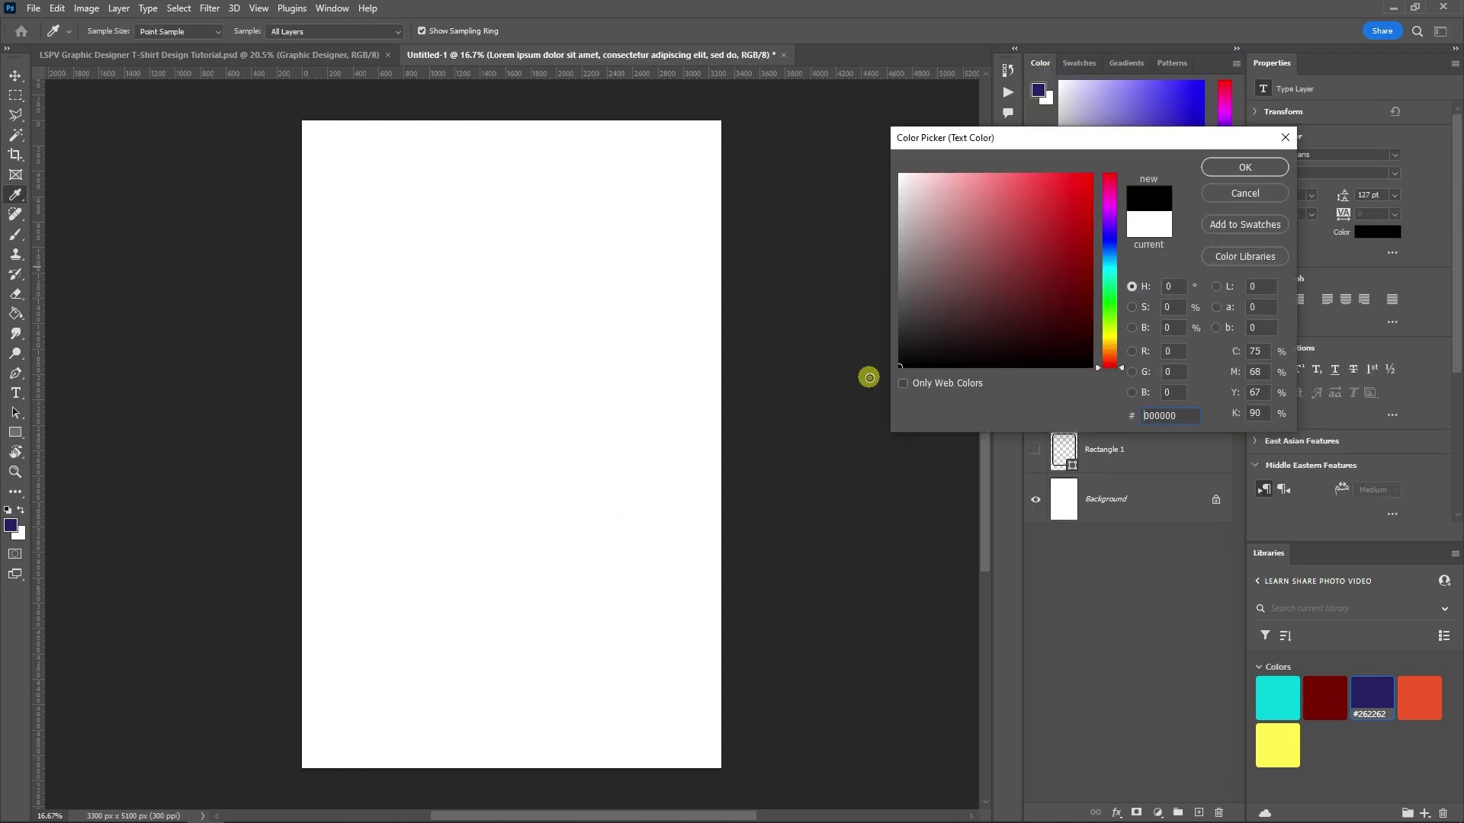
pyautogui.click(1238, 177)
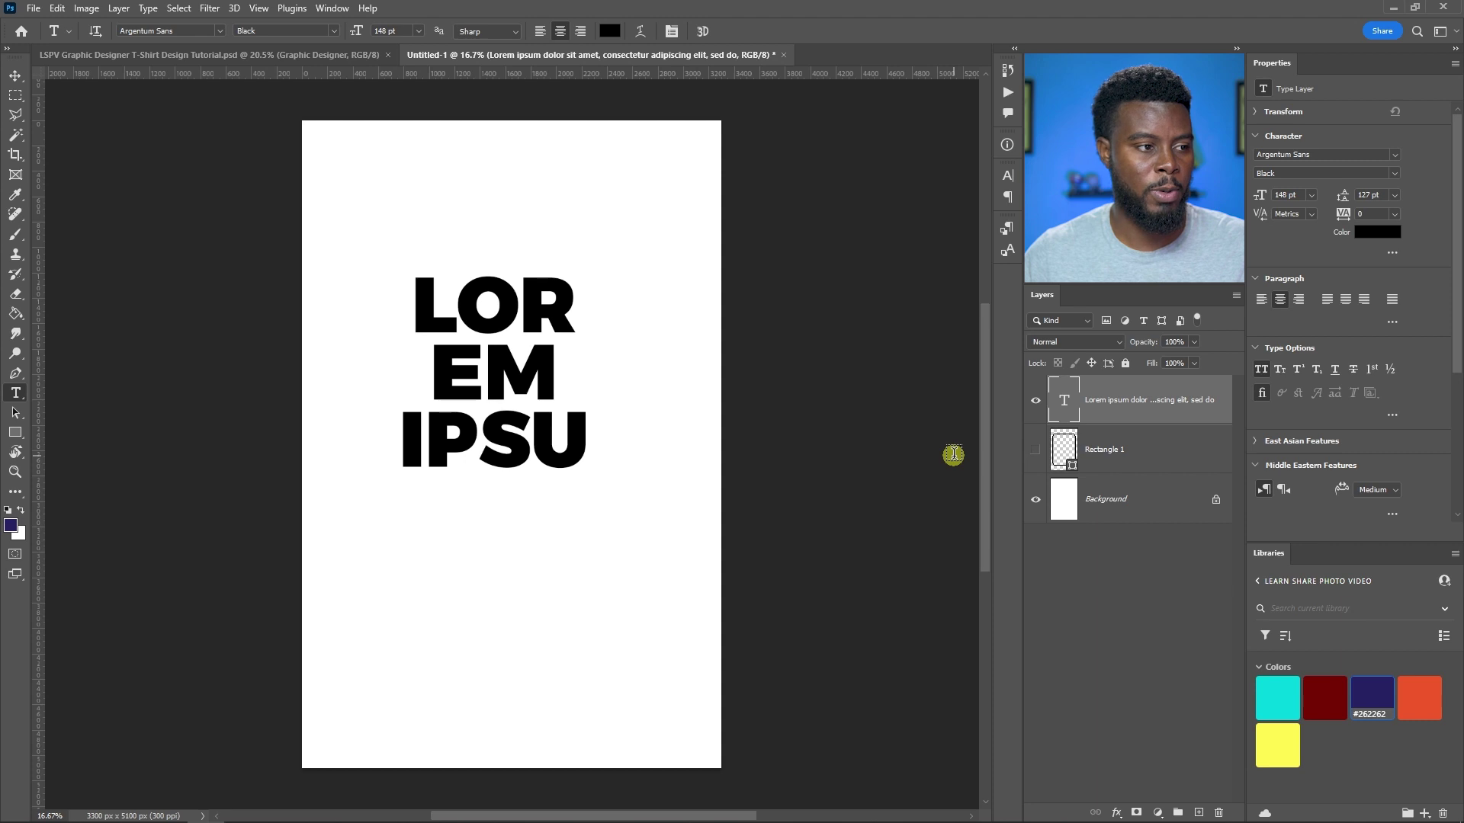
pyautogui.press('Delete')
pyautogui.click(428, 326)
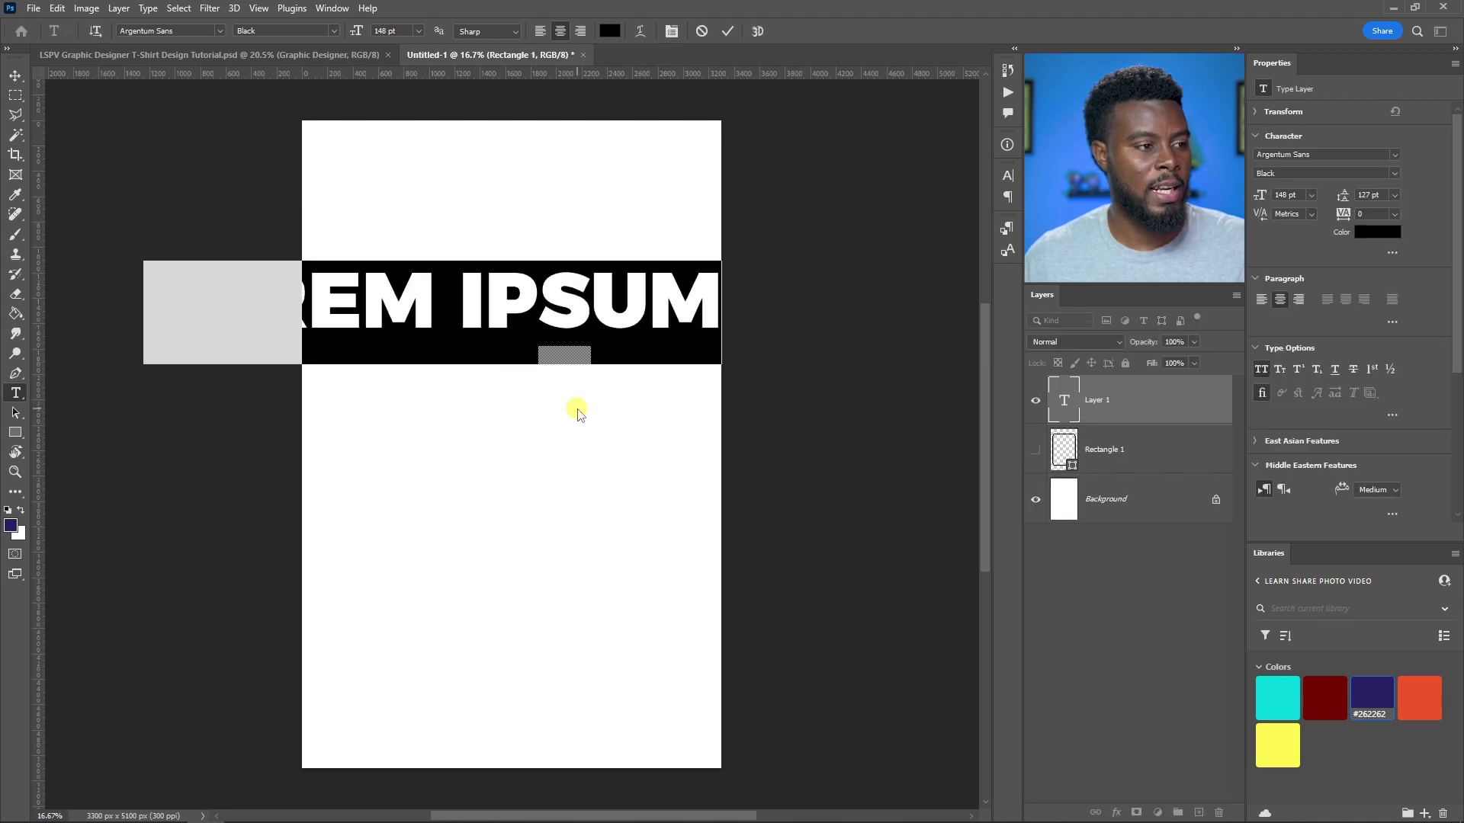
# - Build the top row C, R, E as separate letter layers by duplicating and retyping
pyautogui.write('C')
pyautogui.hotkey('ctrl', 'Return')
pyautogui.press('v')
pyautogui.hotkey('ctrl', 'j')
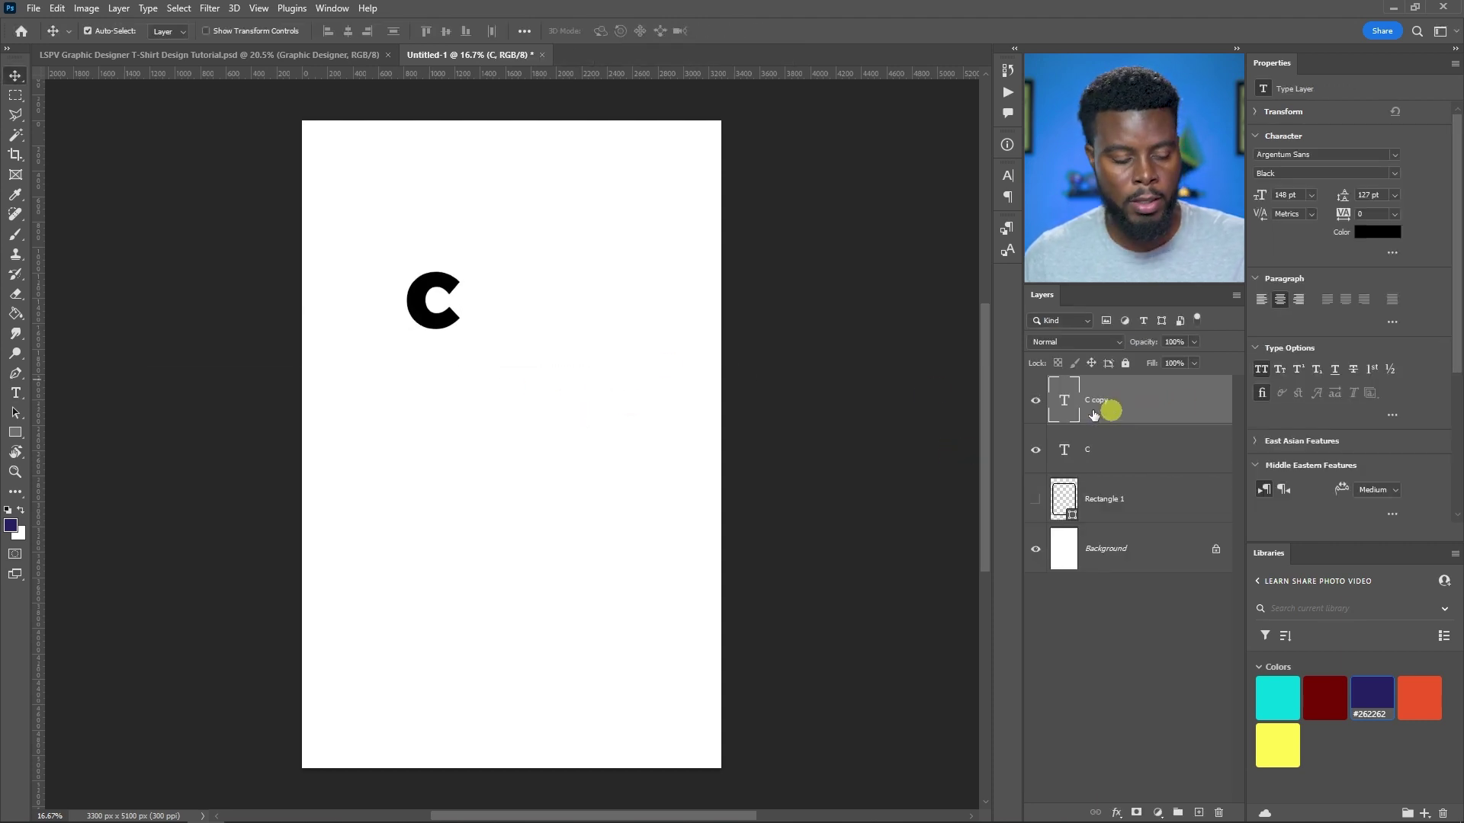
pyautogui.moveTo(447, 340); pyautogui.dragTo(524, 336)
pyautogui.doubleClick(534, 302)
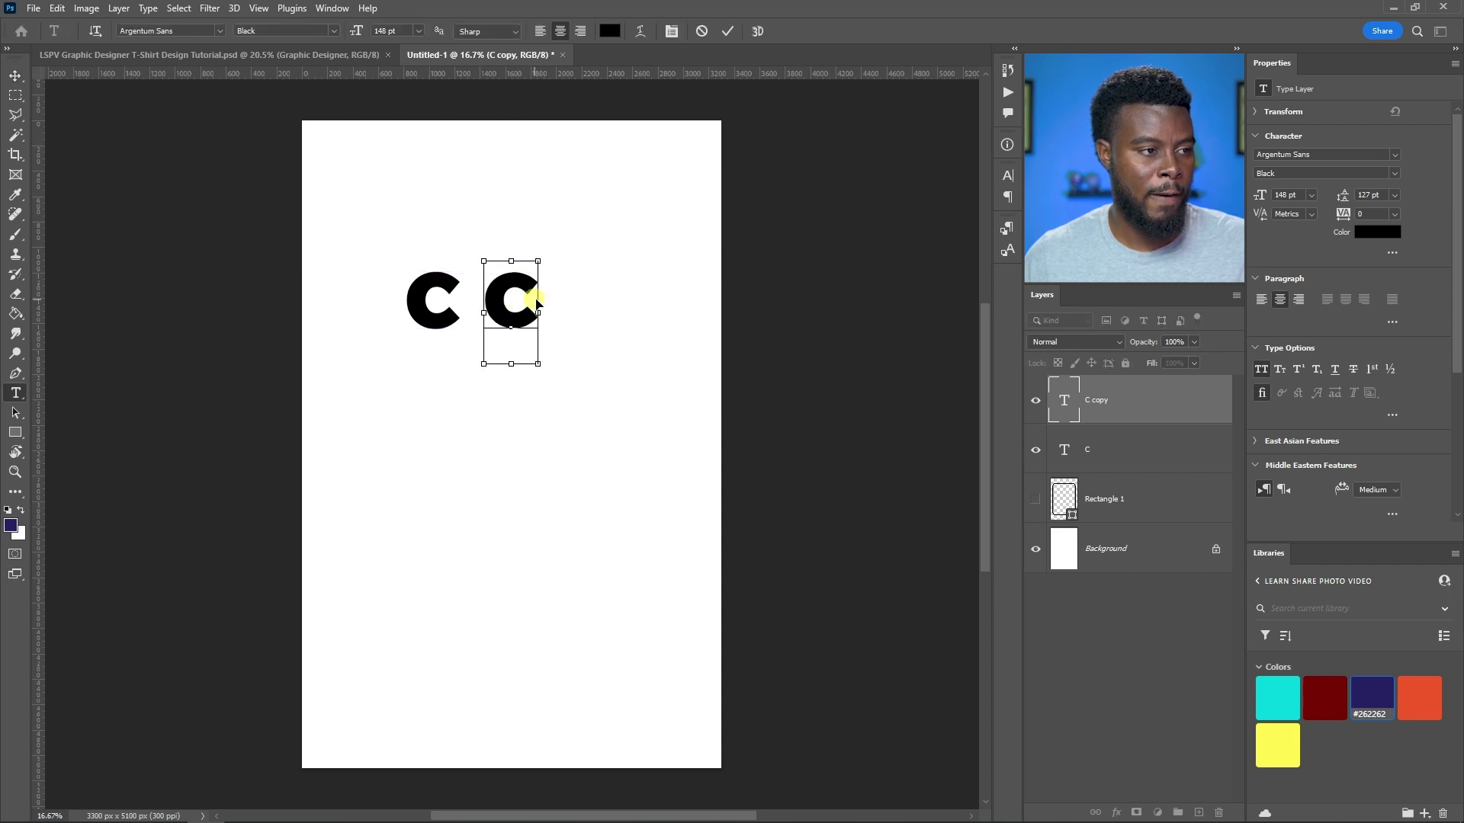
pyautogui.write('RR')
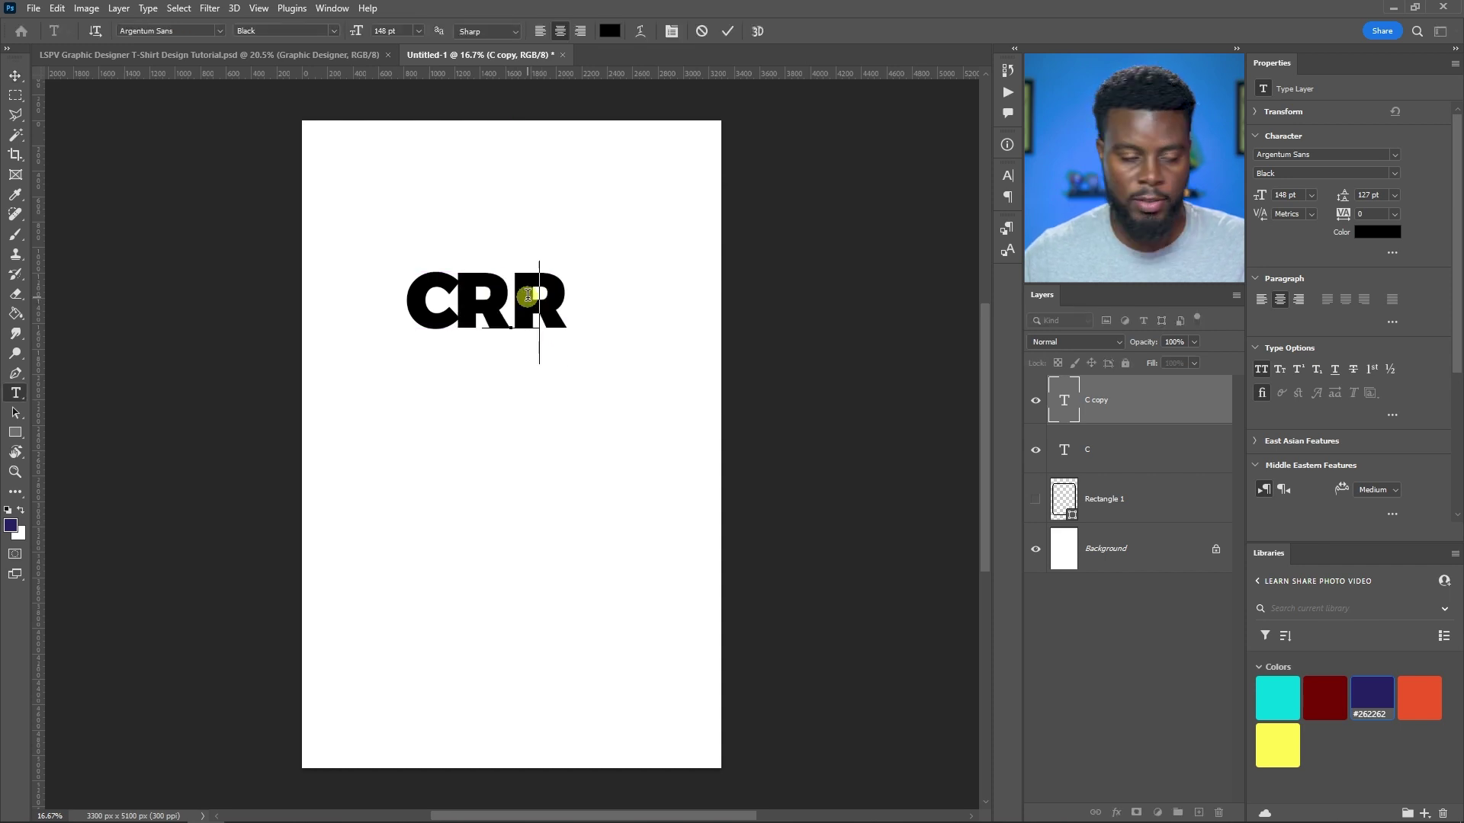
pyautogui.press('BackSpace')
pyautogui.hotkey('ctrl', 'Return')
pyautogui.press('v')
pyautogui.moveTo(531, 305); pyautogui.dragTo(614, 311)
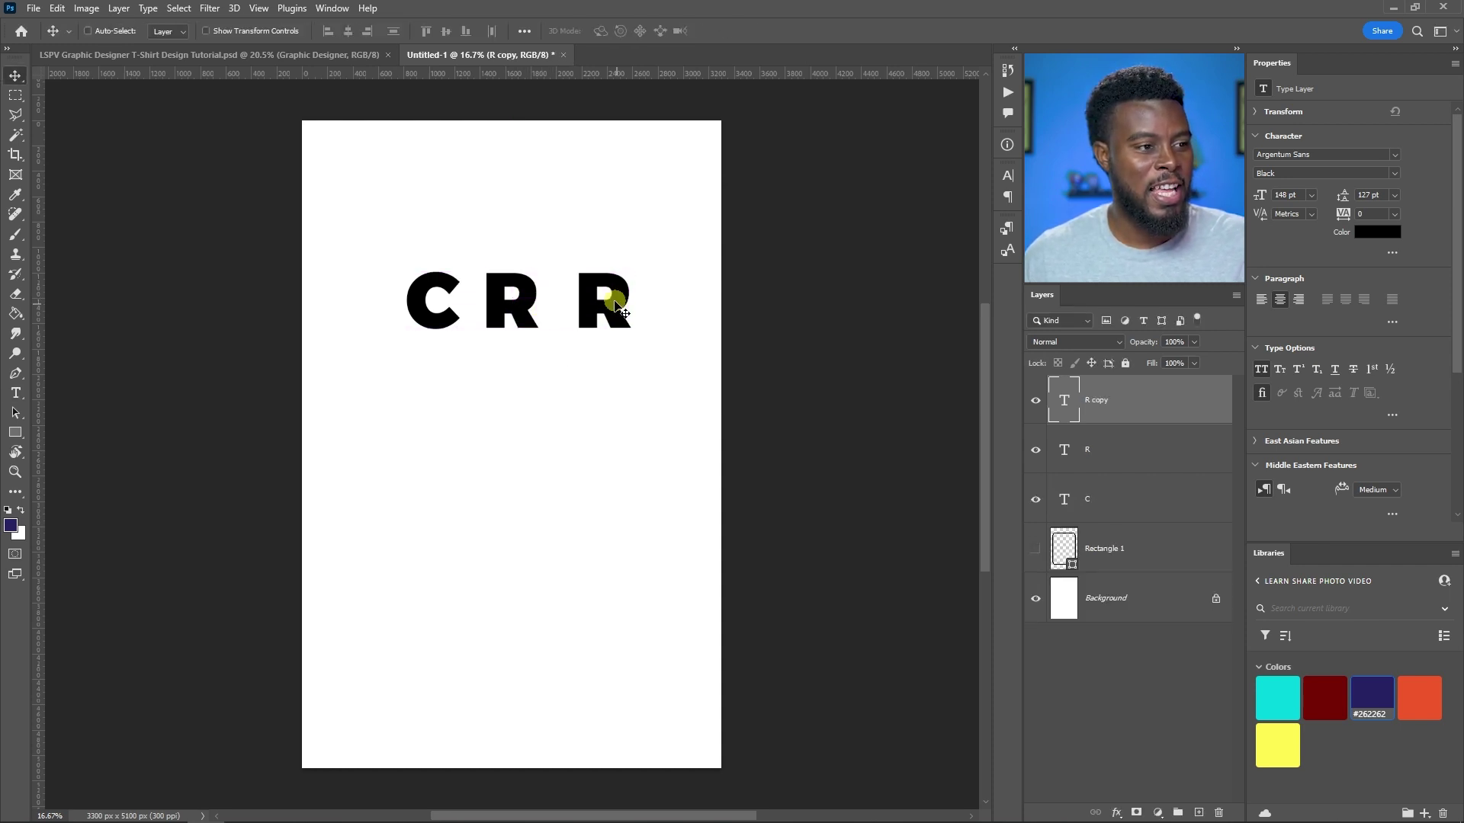
pyautogui.doubleClick(619, 309)
pyautogui.write('E')
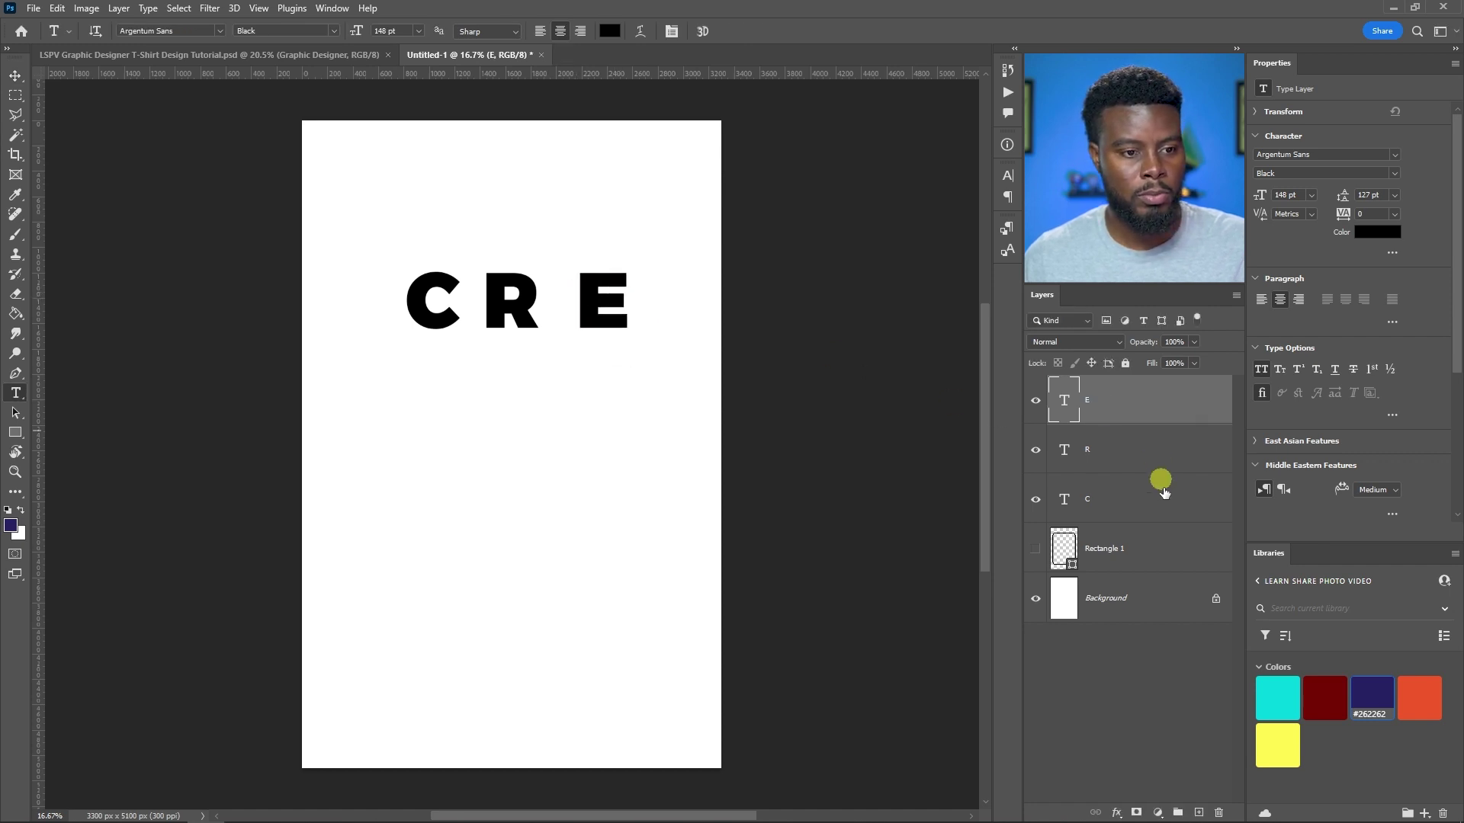
# - Copy the CRE row down and retype it as A, T, I
pyautogui.keyDown('shift'); pyautogui.click(1166, 511); pyautogui.keyUp('shift')
pyautogui.hotkey('ctrl', 'j')
pyautogui.press('v')
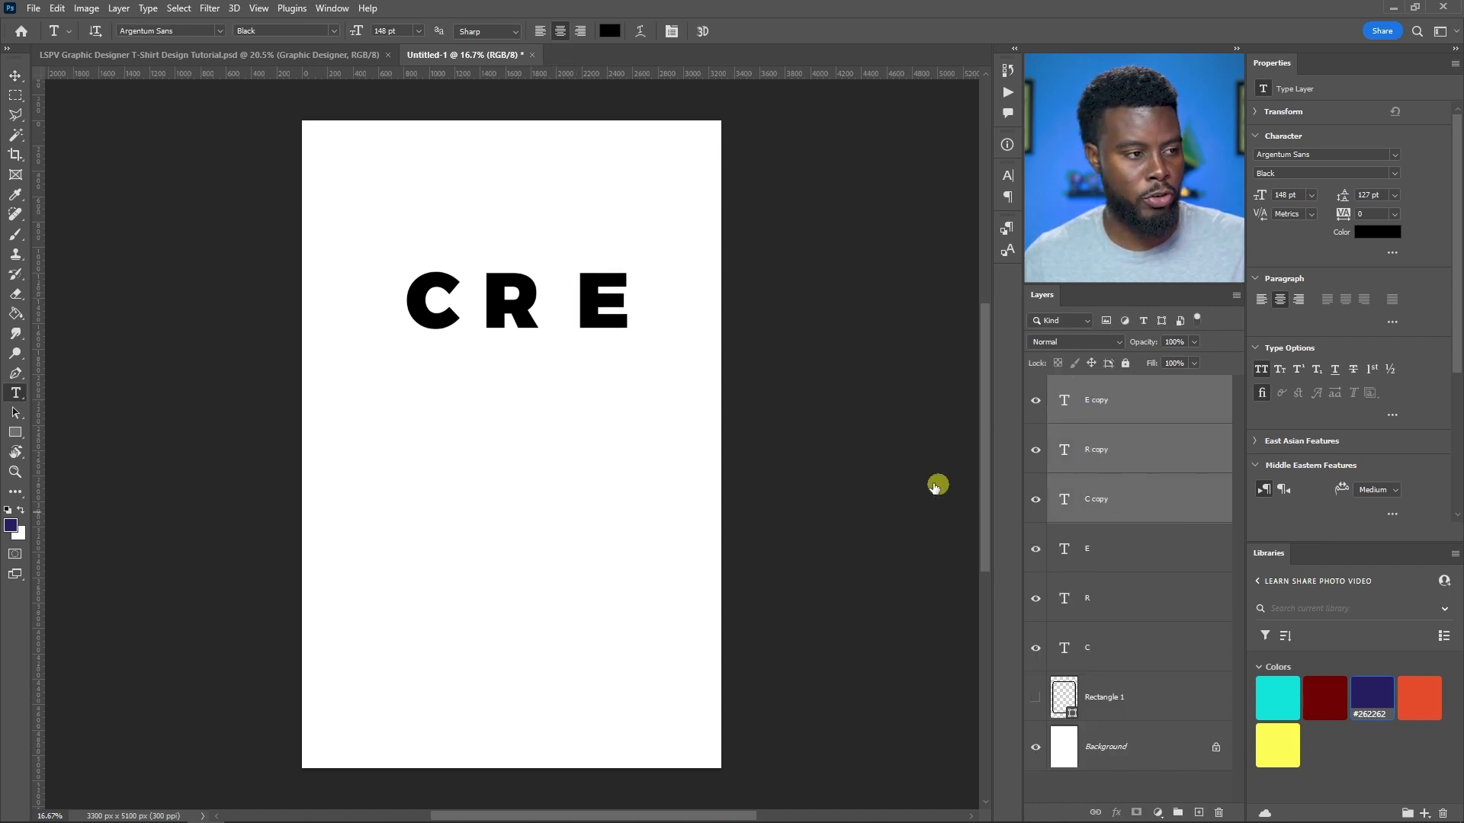
pyautogui.moveTo(539, 327); pyautogui.dragTo(537, 402)
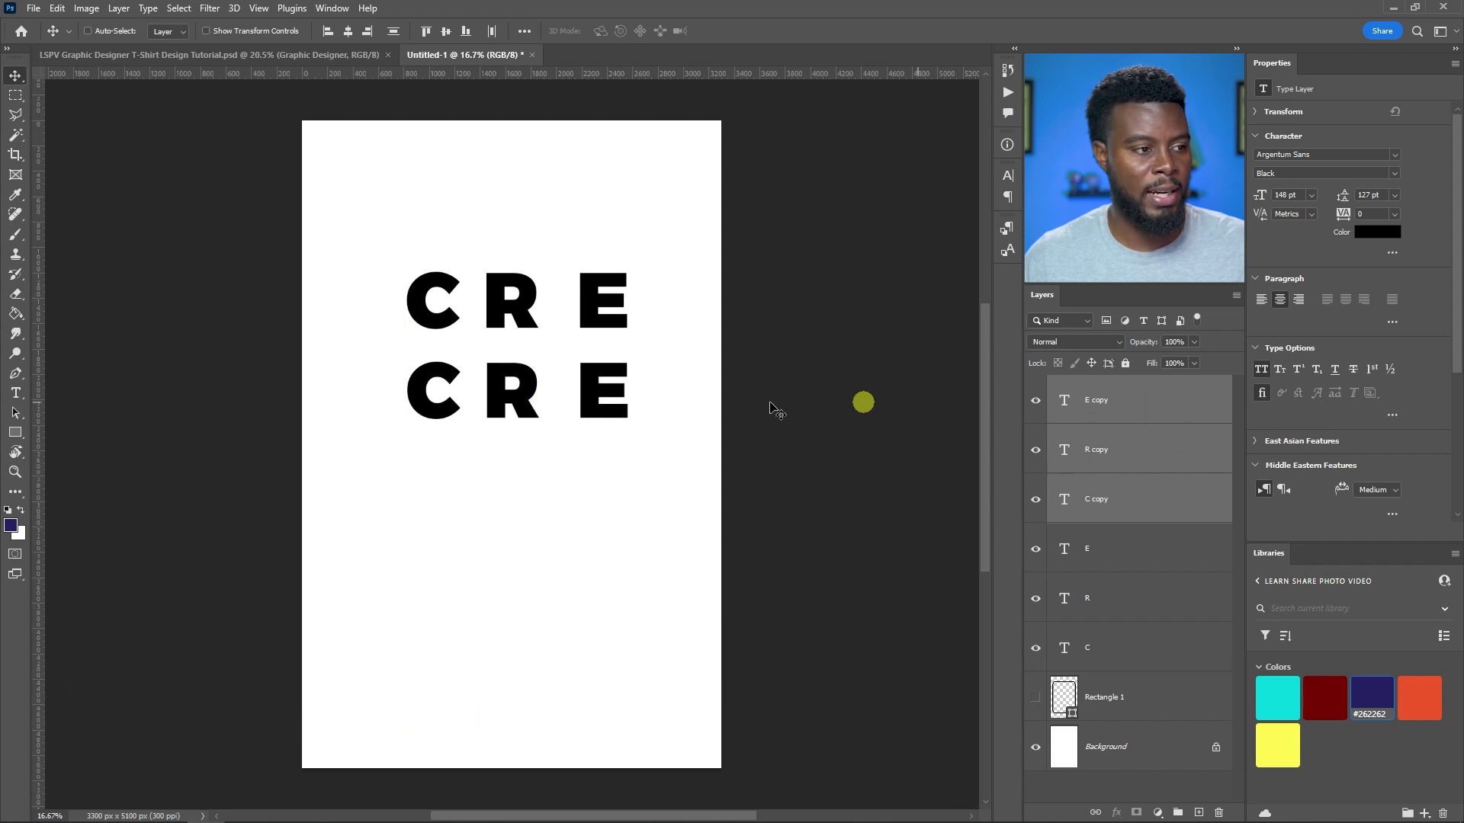
pyautogui.press('t')
pyautogui.moveTo(476, 380); pyautogui.dragTo(424, 385)
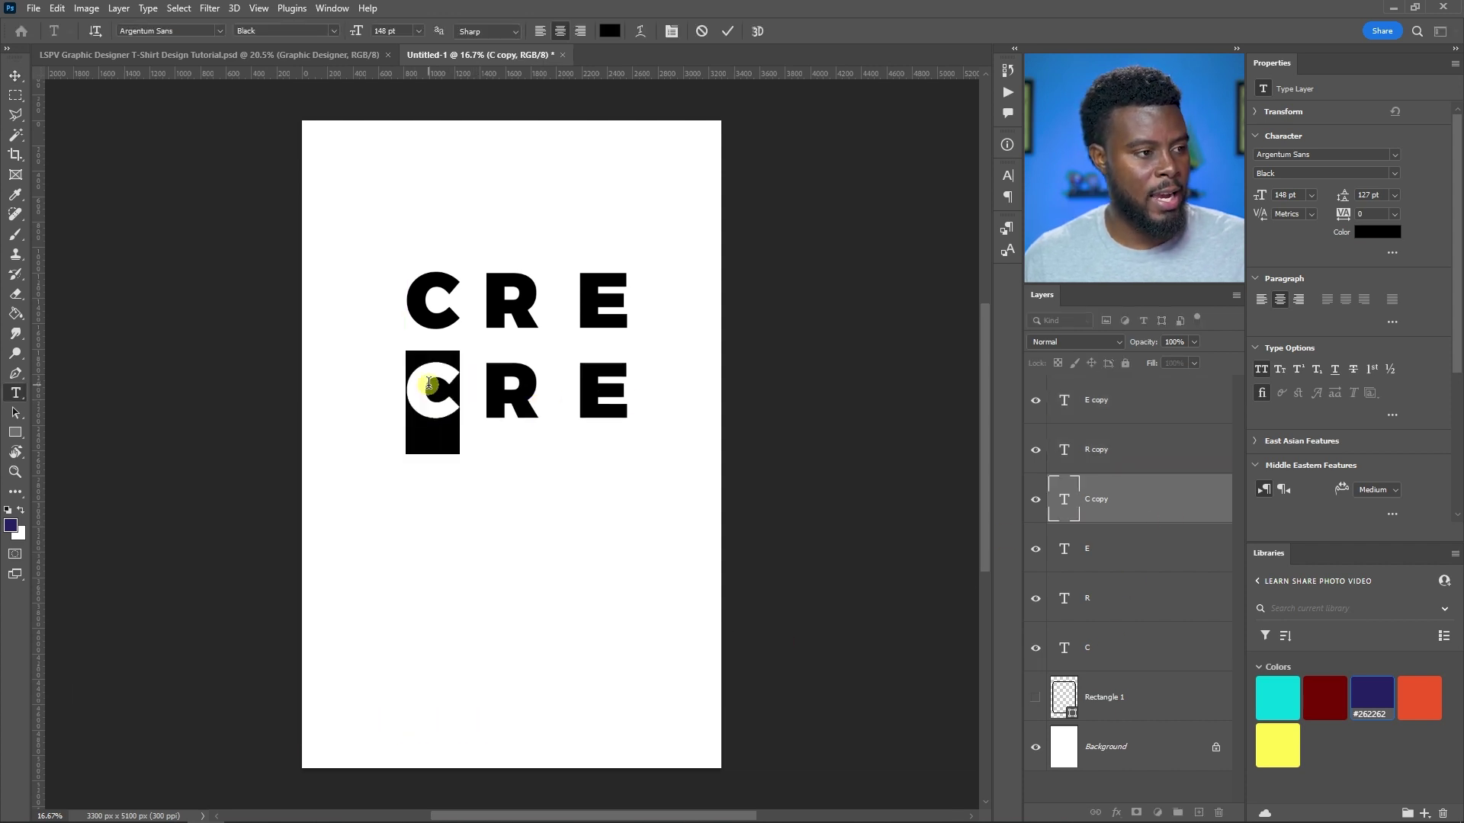
pyautogui.write('A')
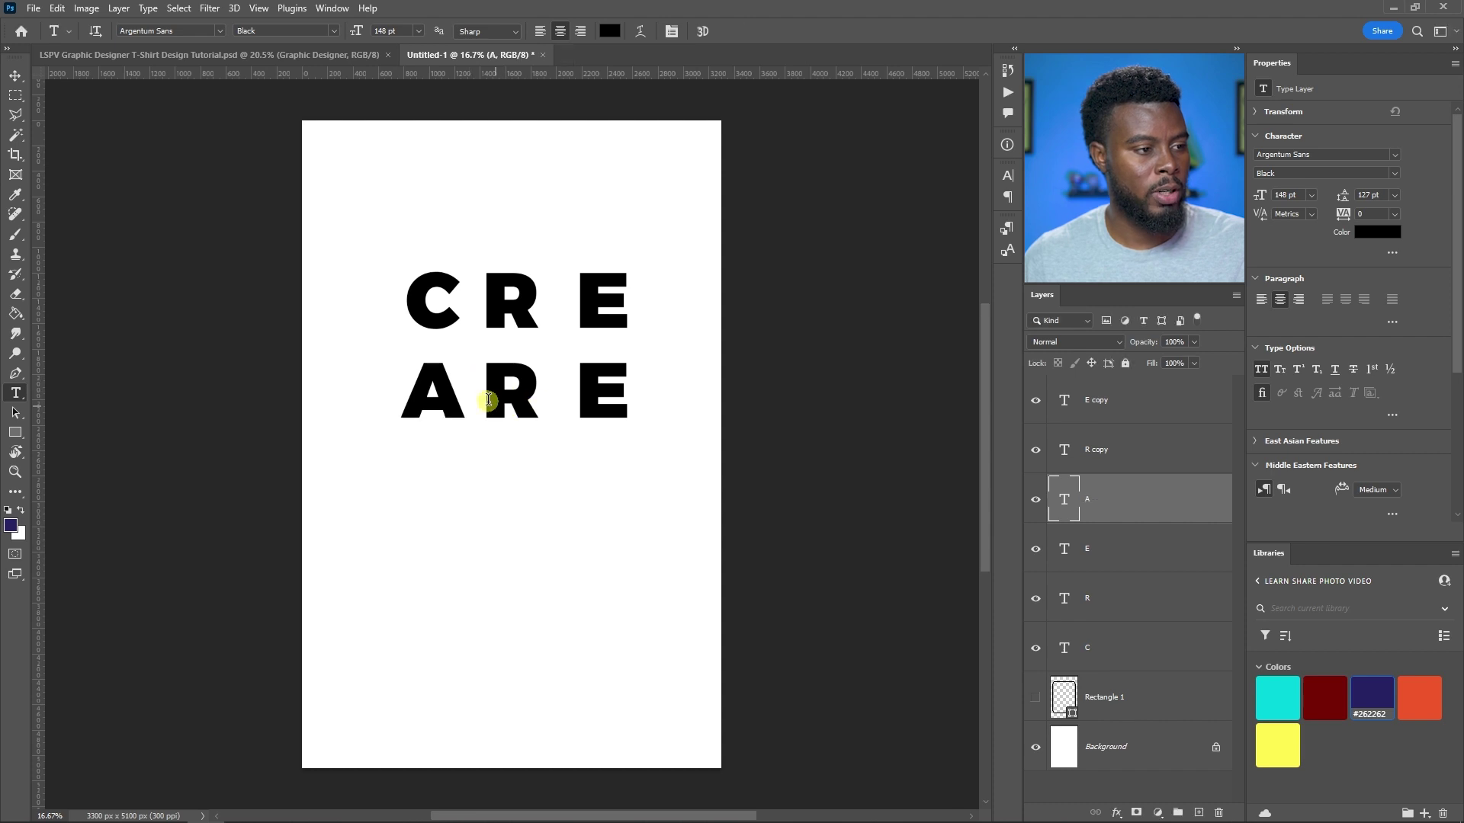
pyautogui.moveTo(484, 399); pyautogui.dragTo(633, 386)
pyautogui.write('T')
pyautogui.write('I')
pyautogui.hotkey('ctrl', 'Return')
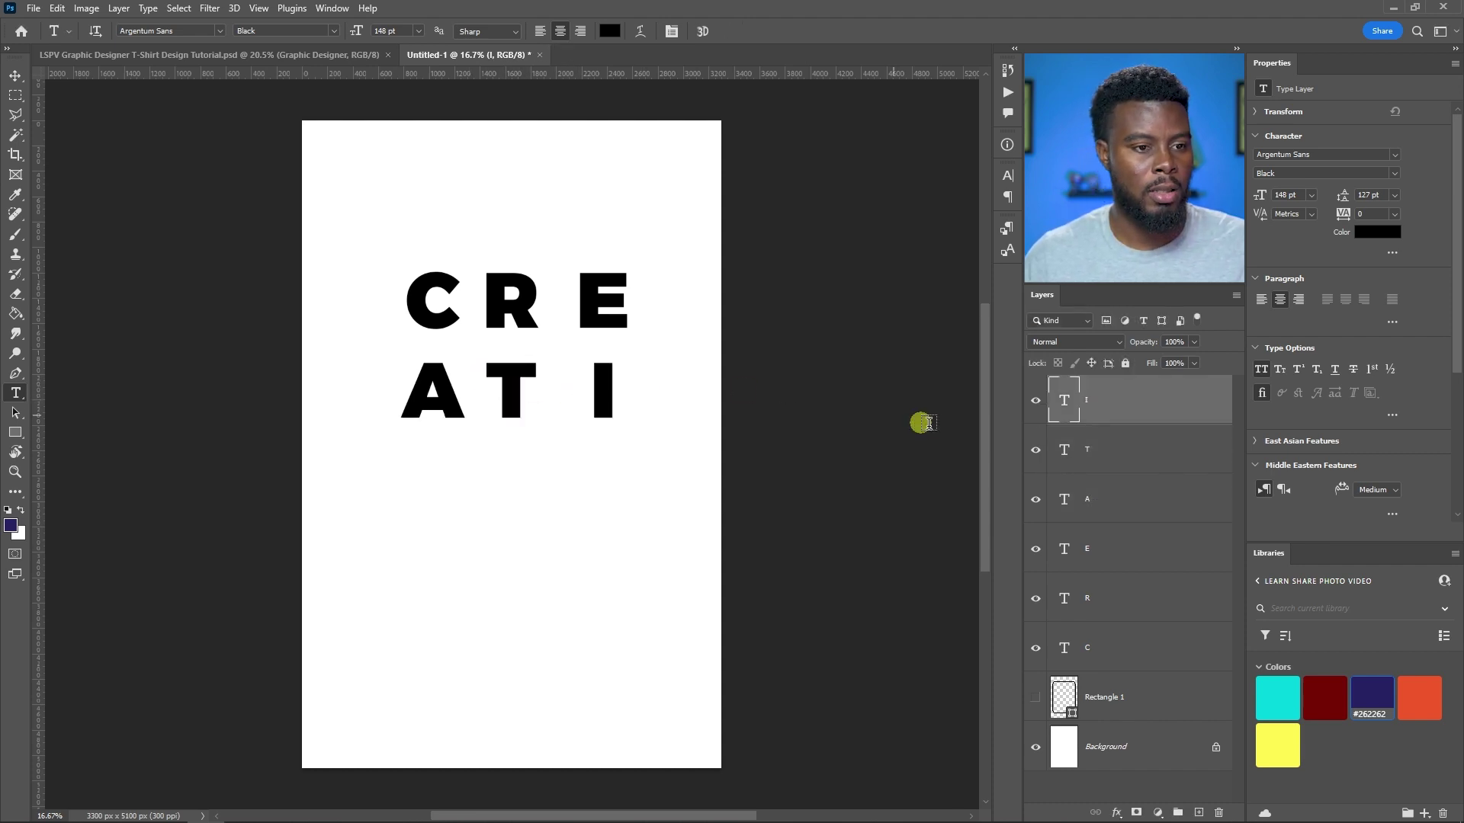
# - Copy the ATI row down and retype it as V, E, + for the bottom row
pyautogui.keyDown('shift'); pyautogui.click(1067, 488); pyautogui.keyUp('shift')
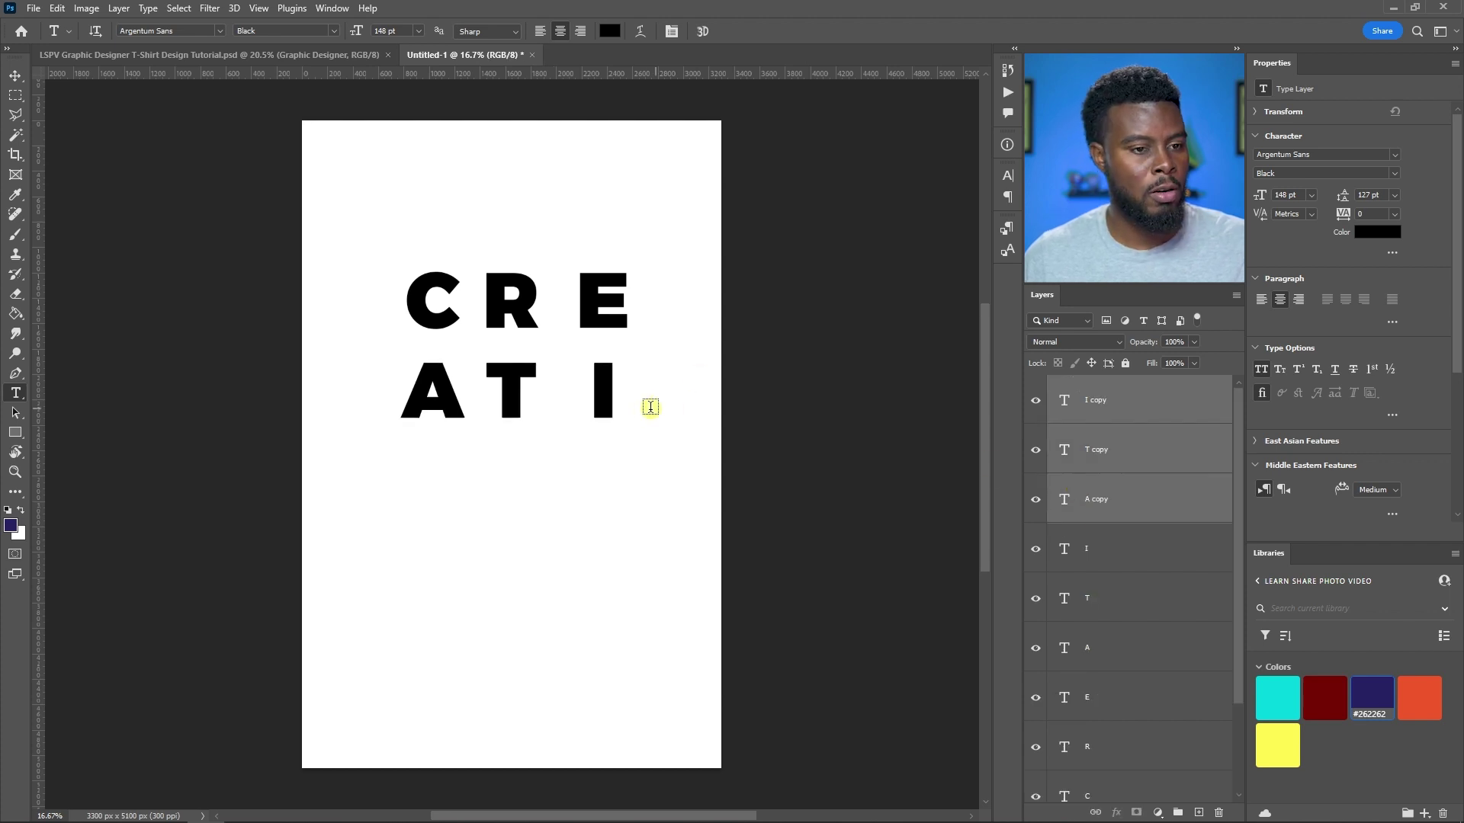
pyautogui.press('v')
pyautogui.moveTo(552, 436); pyautogui.dragTo(551, 525)
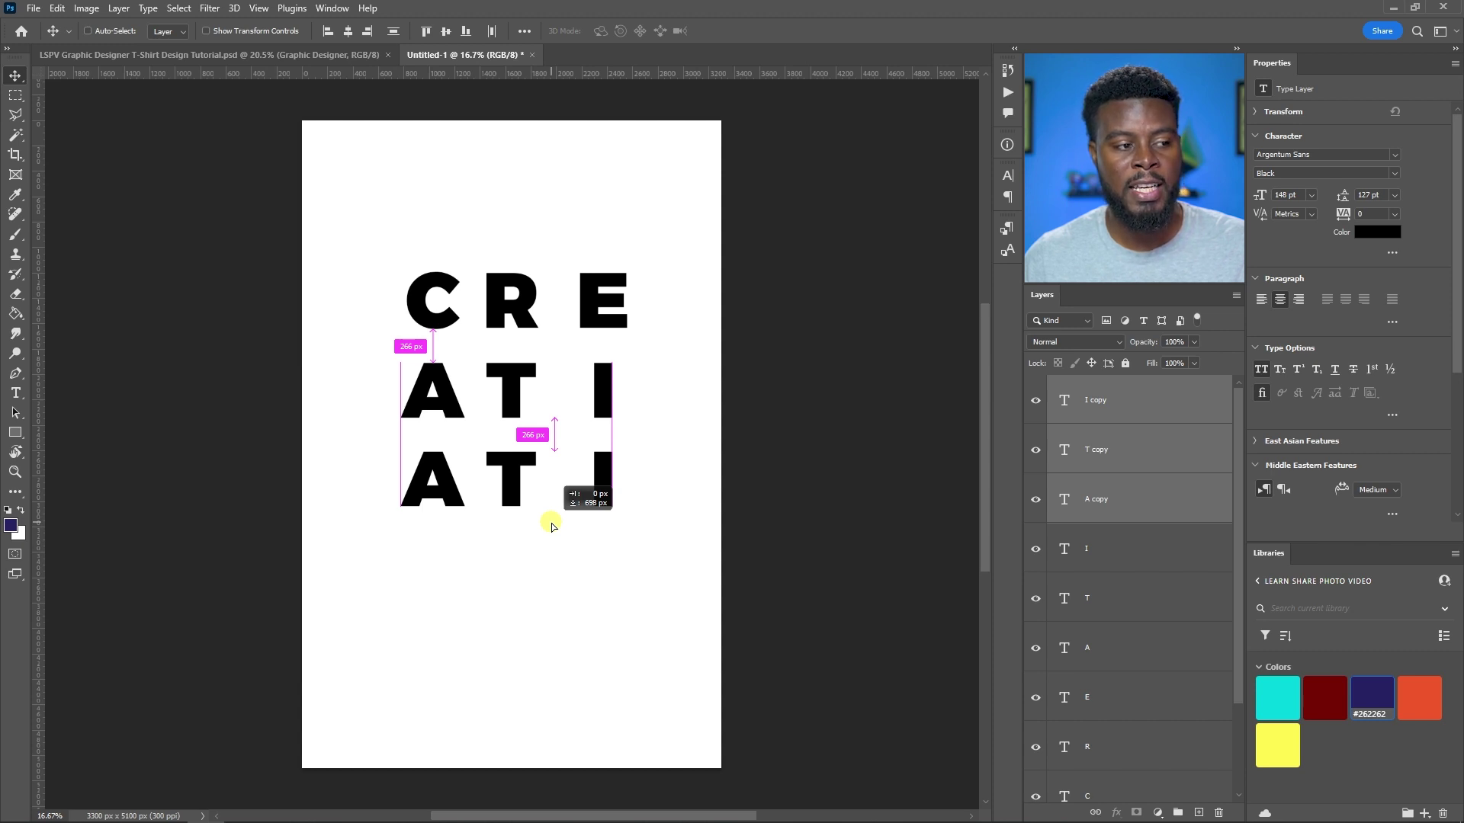
pyautogui.moveTo(552, 525); pyautogui.dragTo(554, 525)
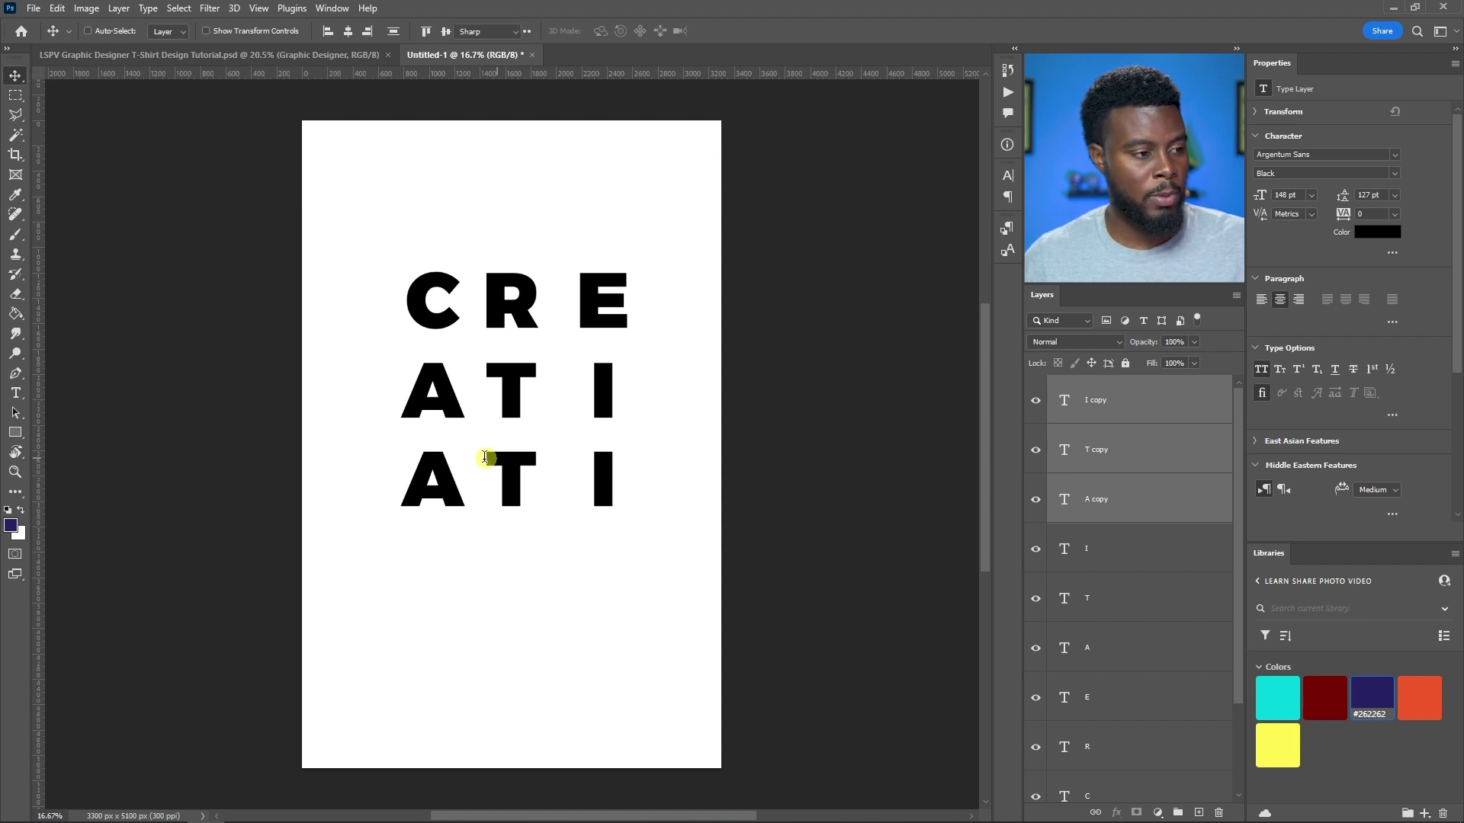
pyautogui.press('t')
pyautogui.click(434, 483)
pyautogui.doubleClick(418, 467)
pyautogui.click(417, 461)
pyautogui.write('V')
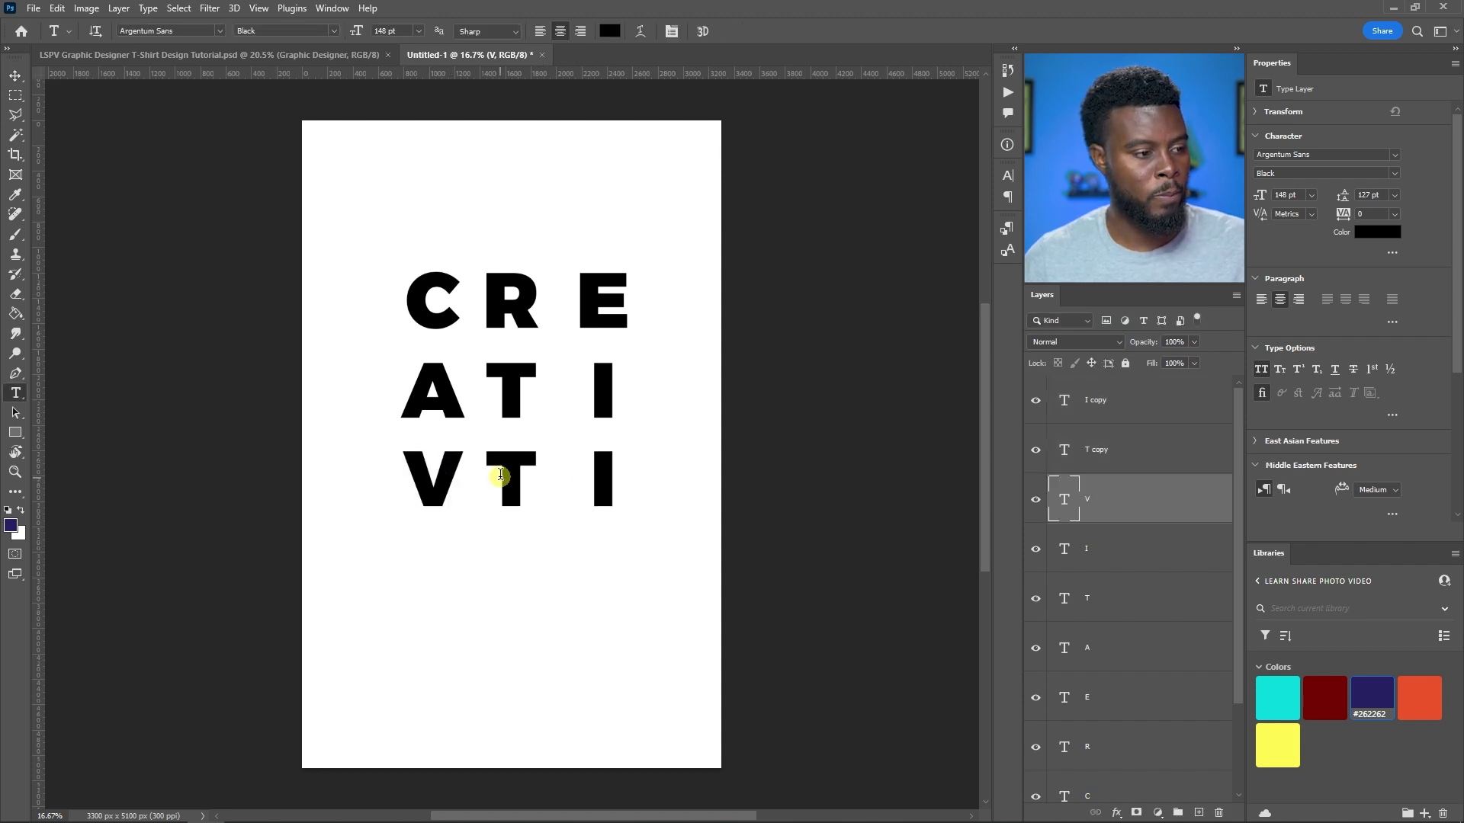
pyautogui.doubleClick(521, 476)
pyautogui.write('E')
pyautogui.click(551, 468)
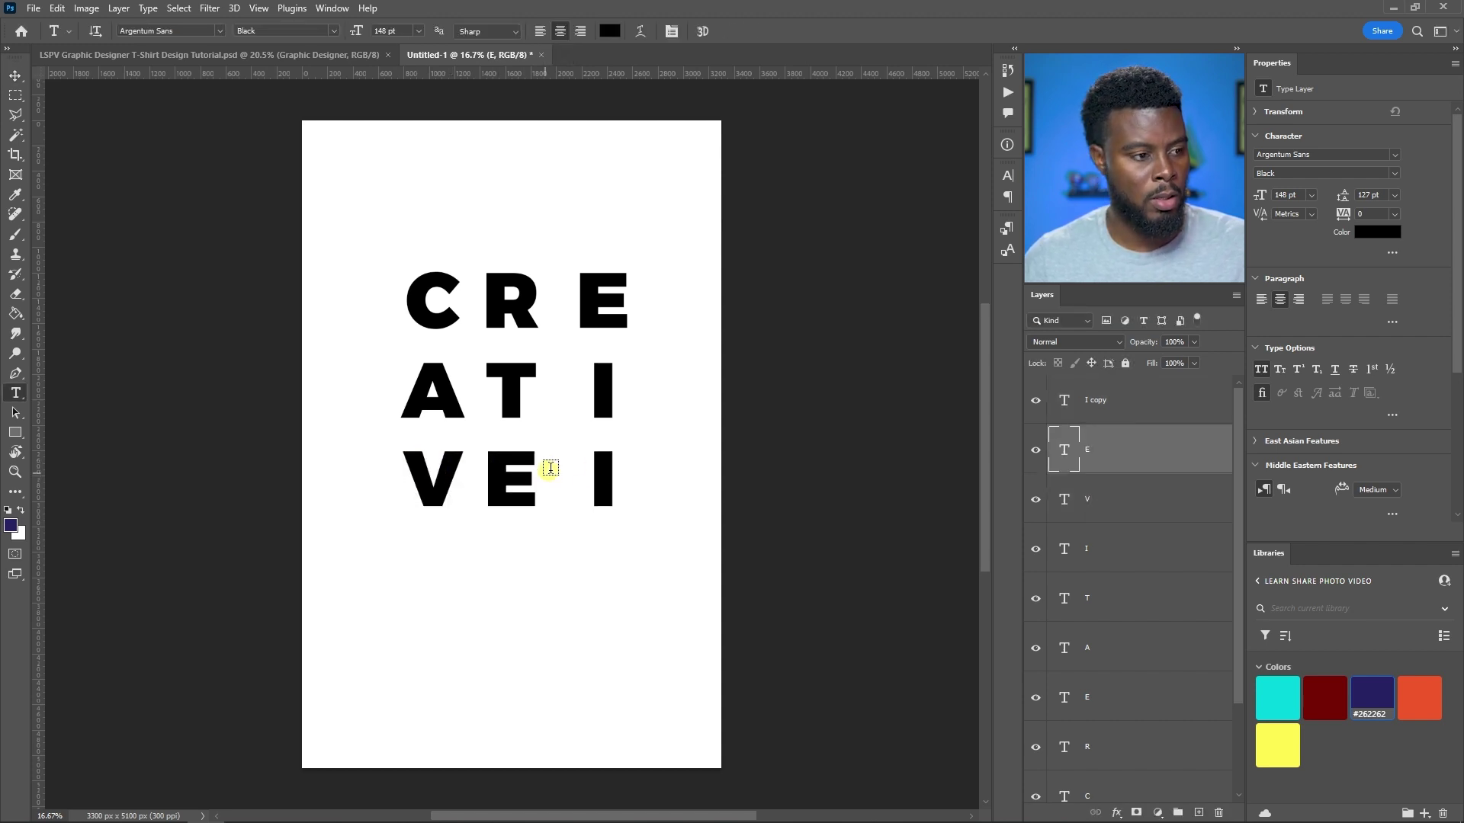
pyautogui.doubleClick(601, 476)
pyautogui.write('+')
pyautogui.press('Escape')
# - Nudge the top-row R right and distribute C, R and E evenly horizontally
pyautogui.press('v')
pyautogui.scroll(2, 503, 404)
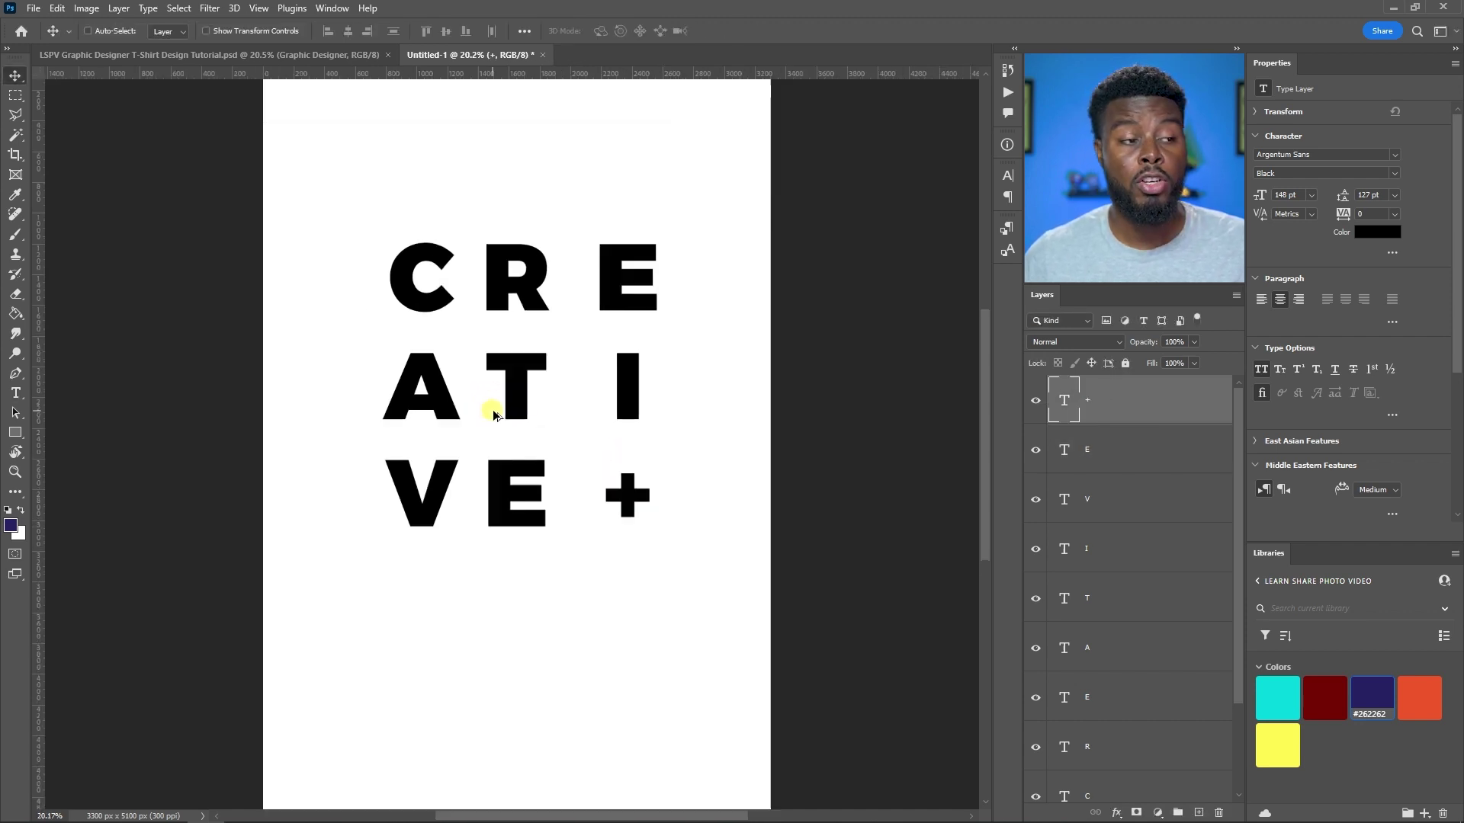
pyautogui.scroll(1, 509, 412)
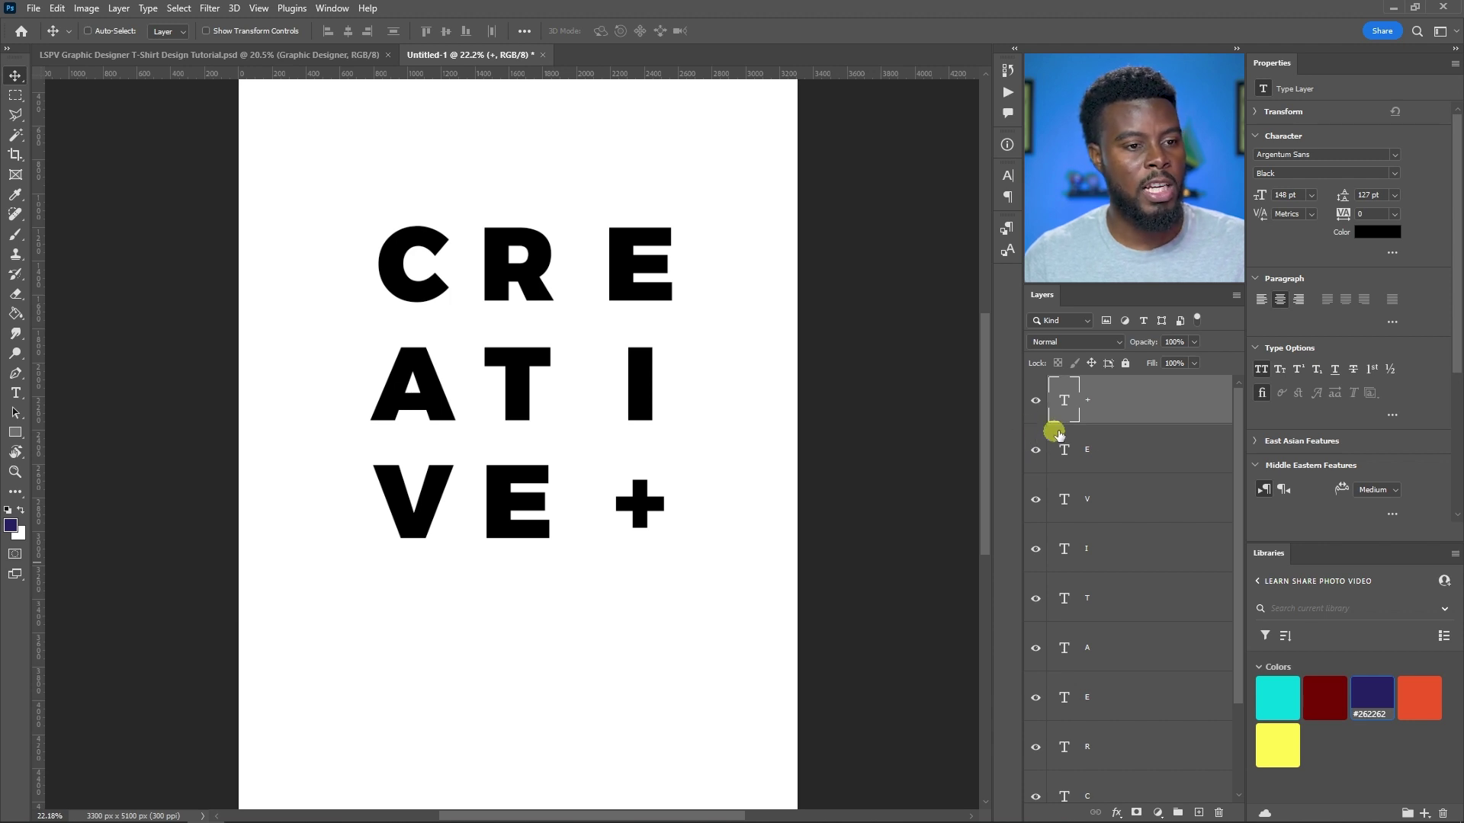
pyautogui.scroll(-3, 1126, 701)
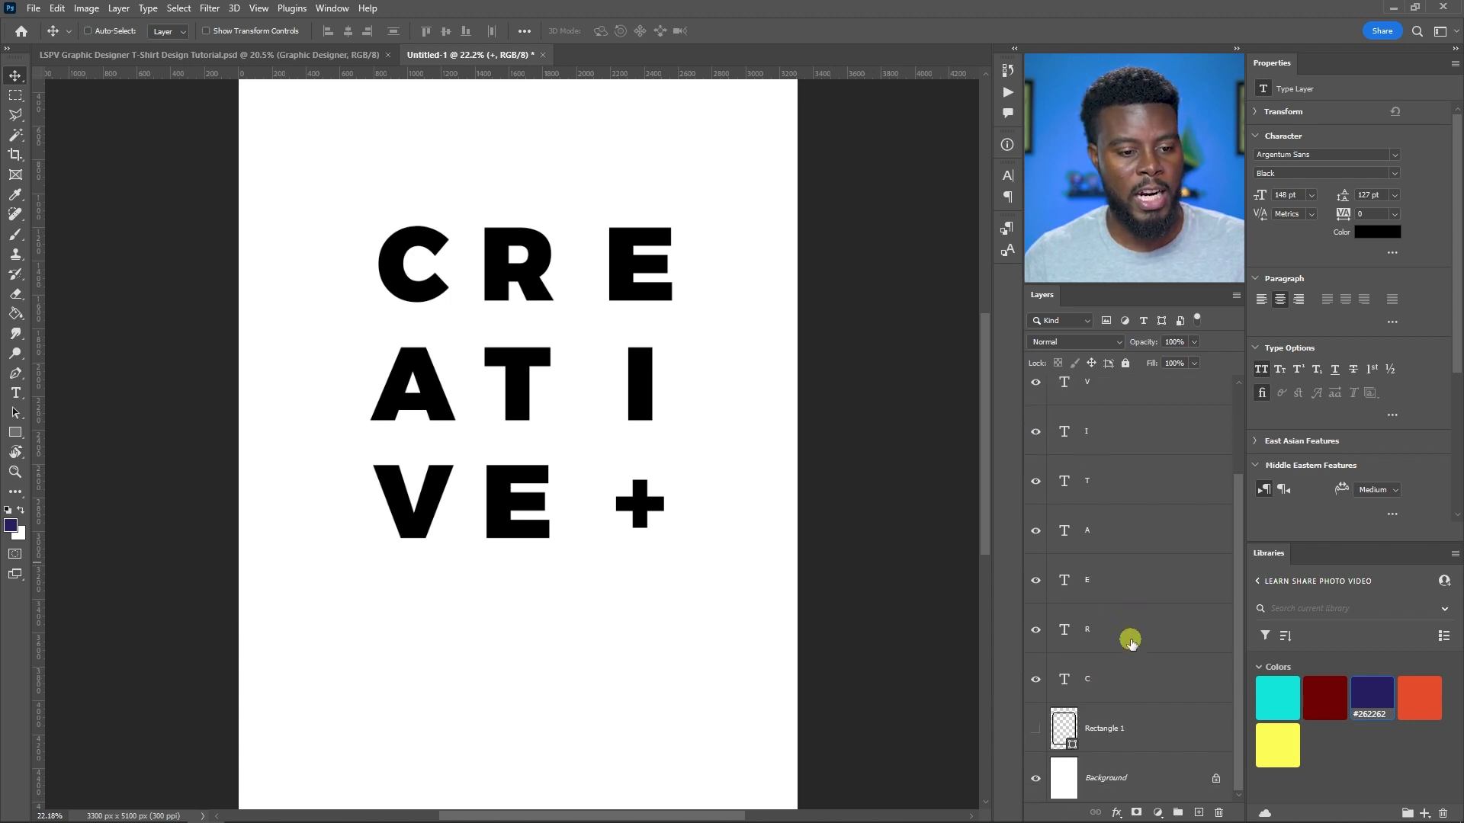
pyautogui.click(1133, 632)
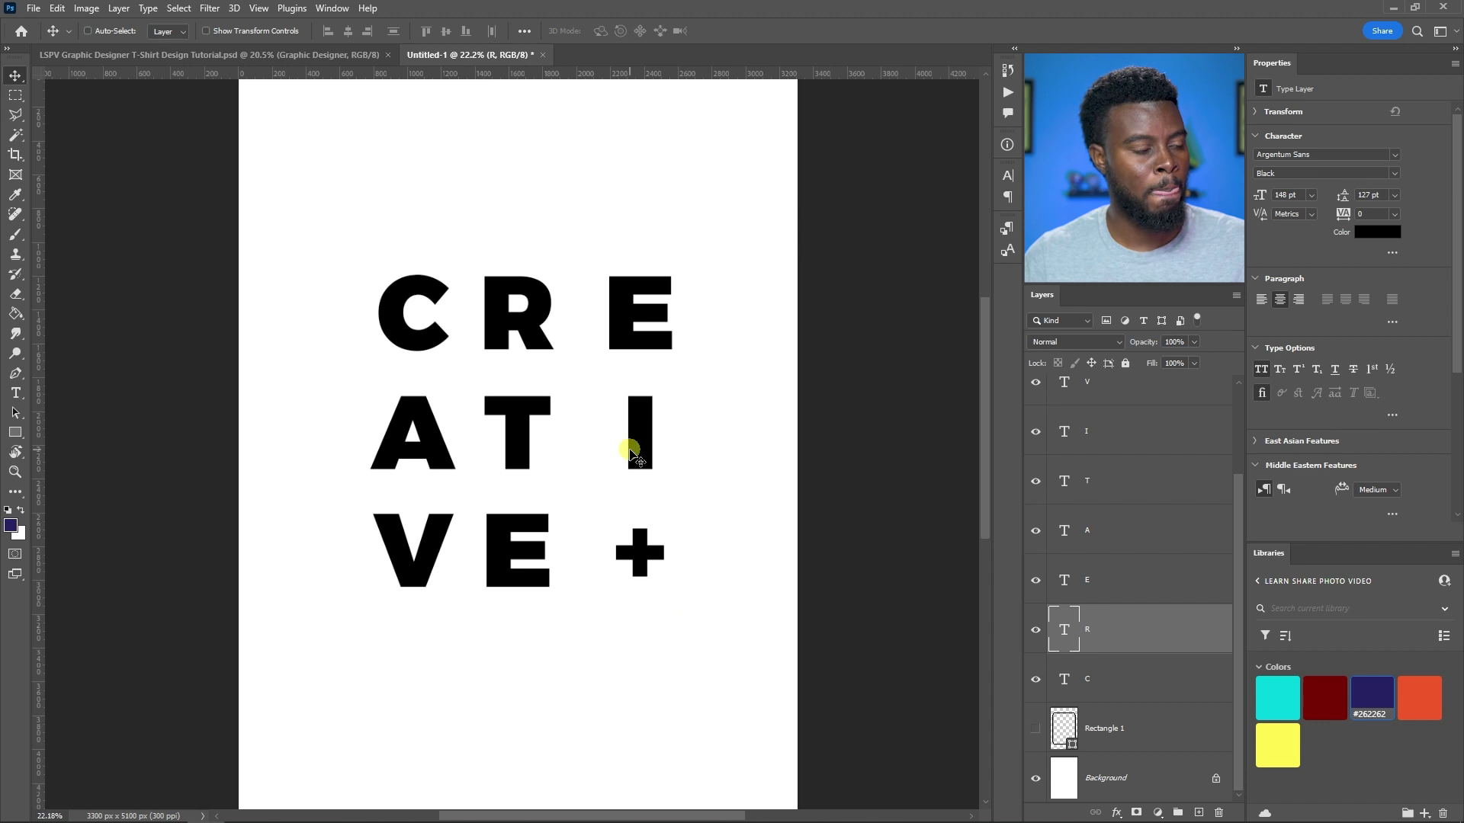
pyautogui.moveTo(529, 320); pyautogui.dragTo(535, 326)
pyautogui.scroll(3, 533, 324)
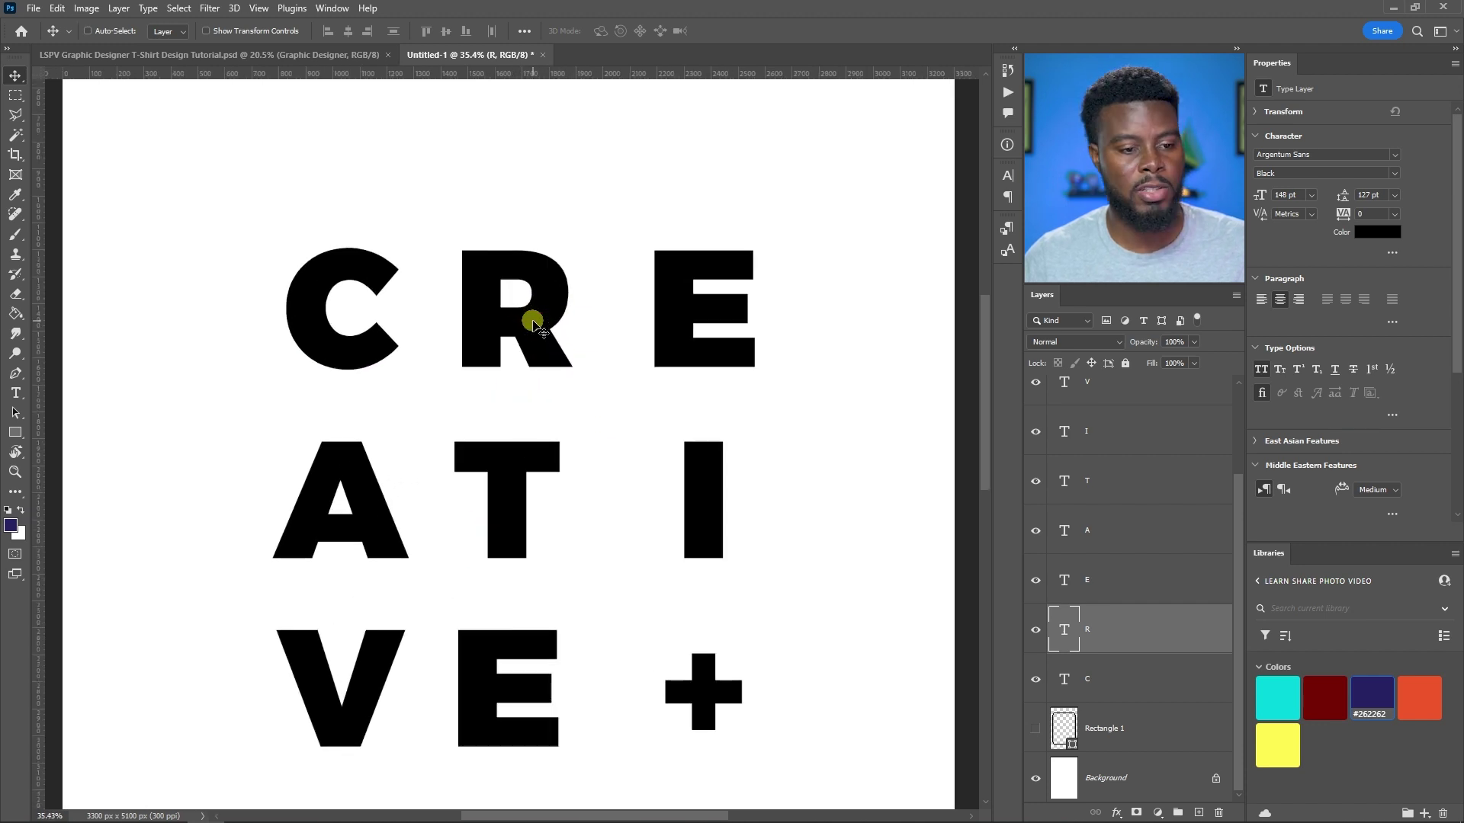
pyautogui.scroll(2, 631, 549)
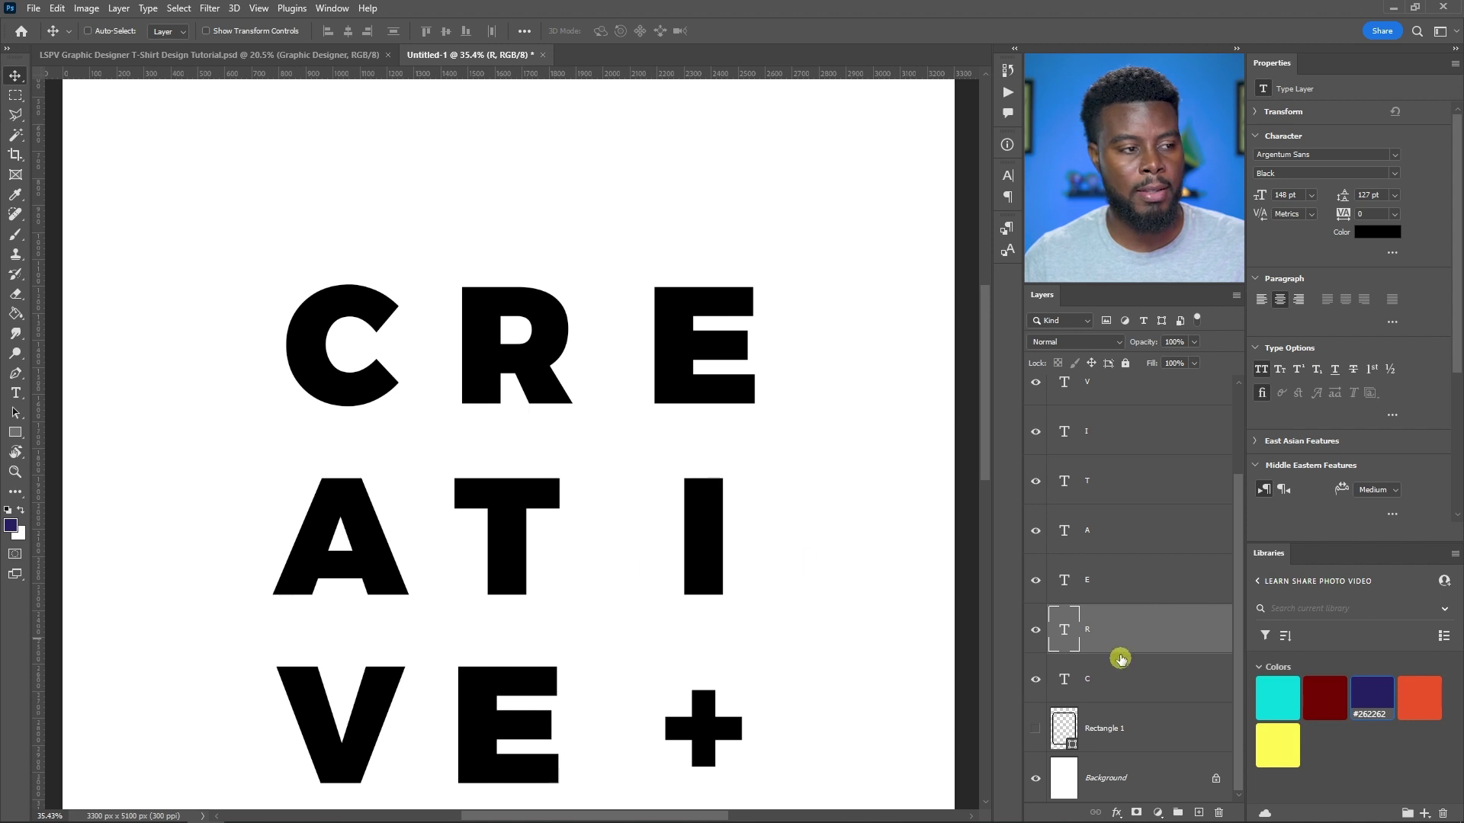
pyautogui.click(1120, 681)
pyautogui.keyDown('shift'); pyautogui.click(1109, 621); pyautogui.keyUp('shift')
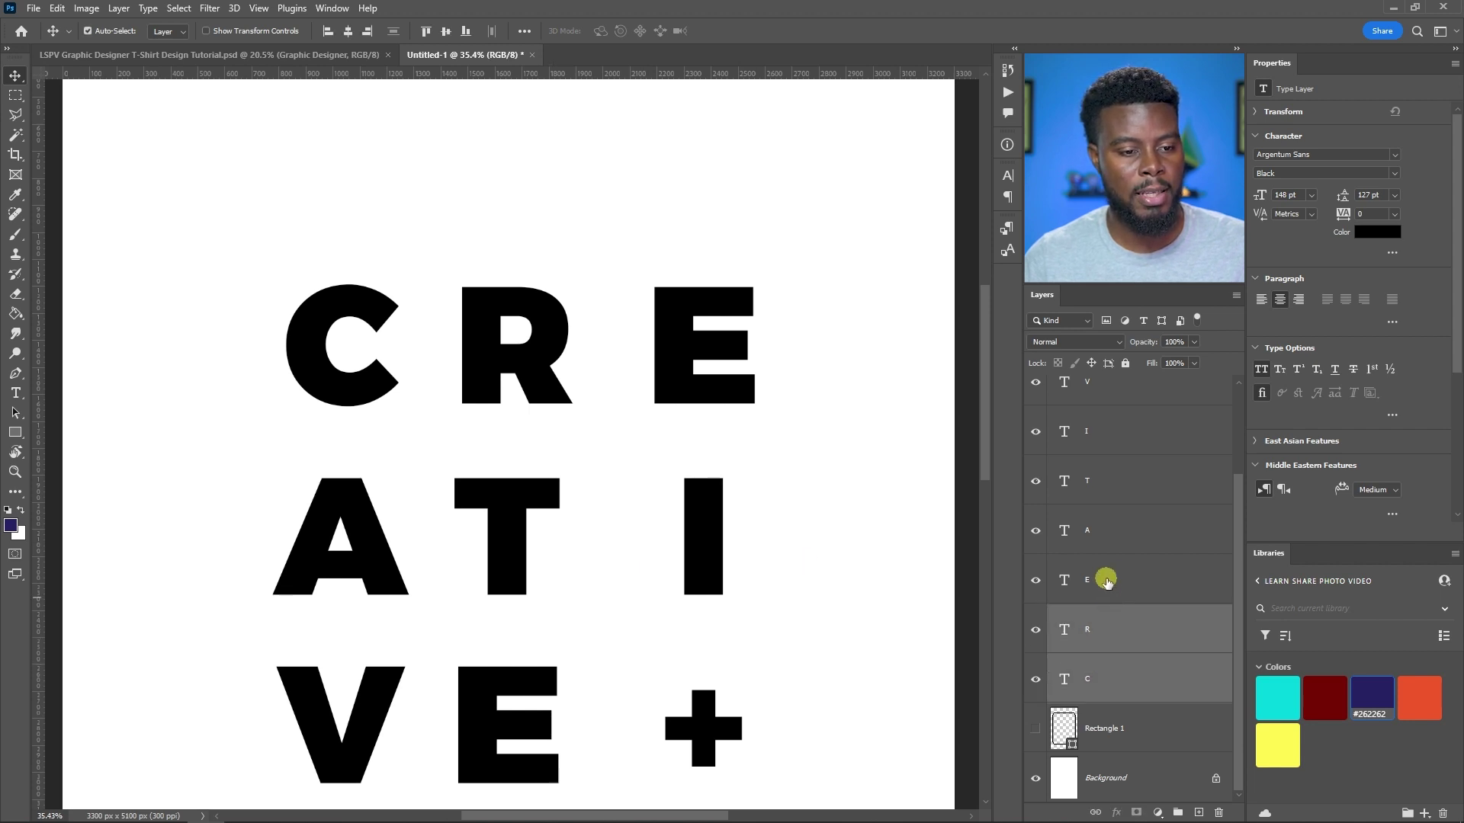
pyautogui.keyDown('shift'); pyautogui.click(1105, 578); pyautogui.keyUp('shift')
pyautogui.click(491, 31)
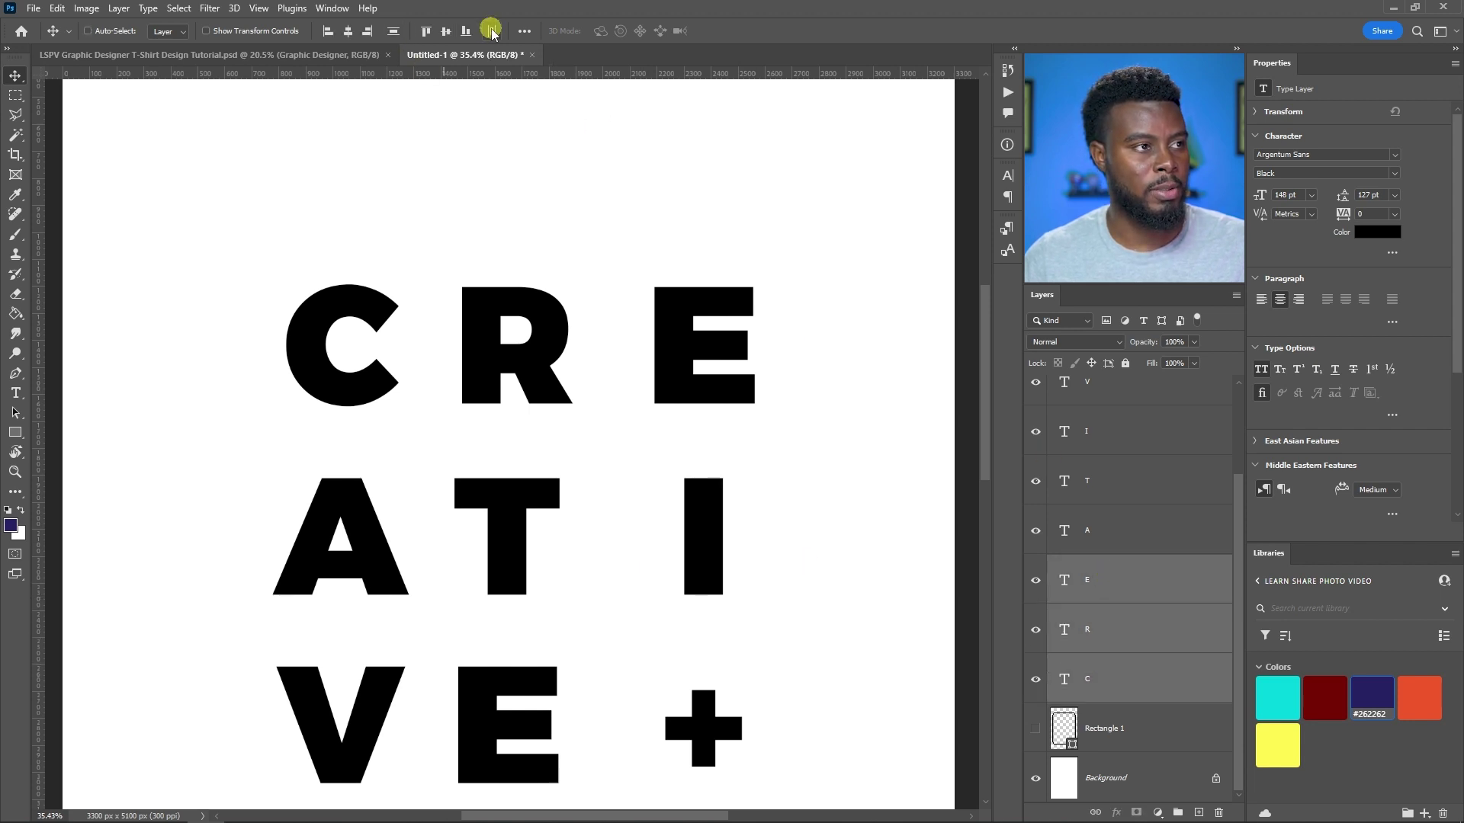
pyautogui.click(492, 31)
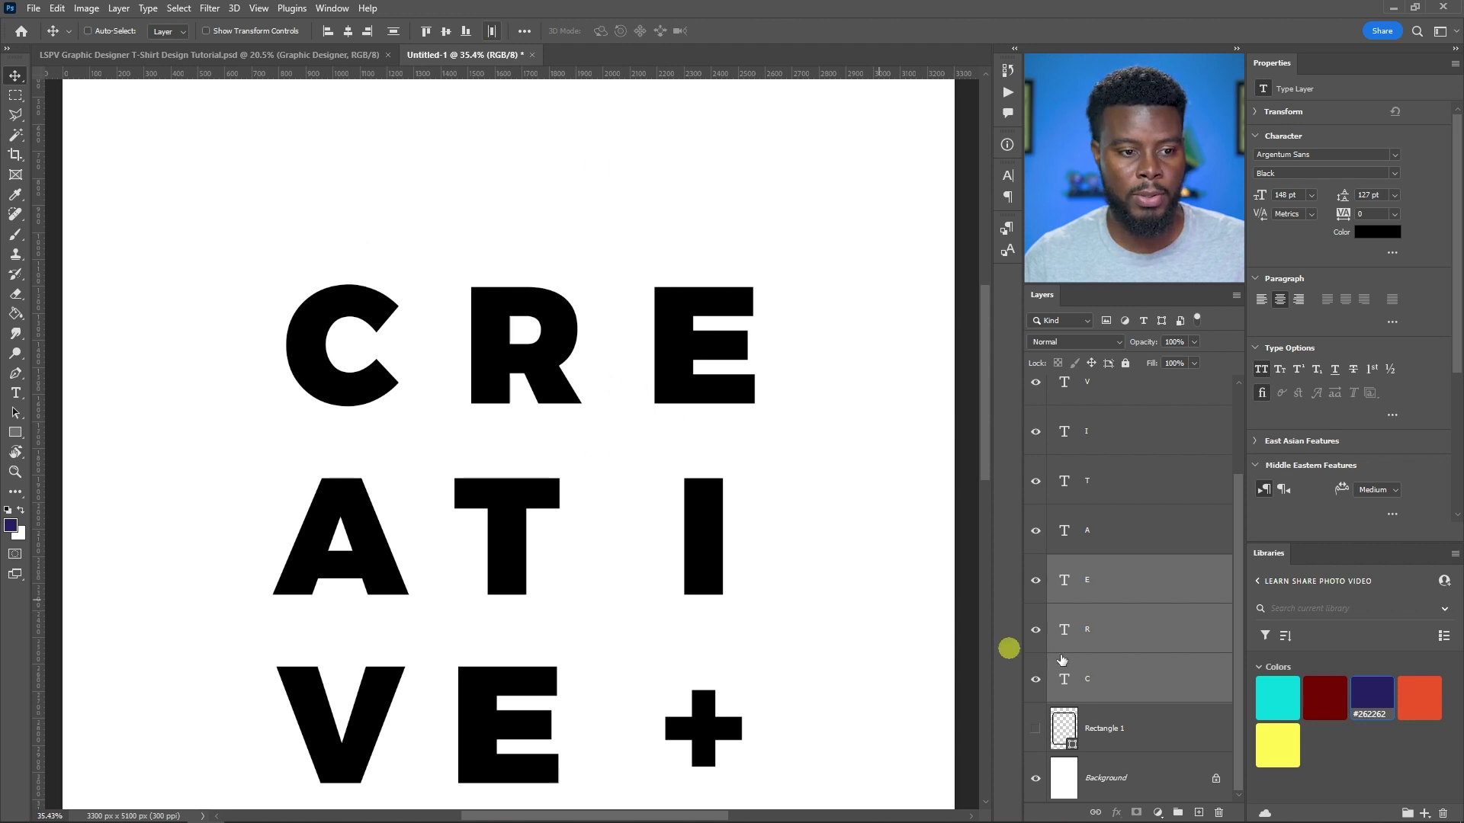
# - Shift the T and bottom-row E right so they line up under the R
pyautogui.click(1113, 486)
pyautogui.scroll(-2, 670, 523)
pyautogui.moveTo(539, 435); pyautogui.dragTo(556, 440)
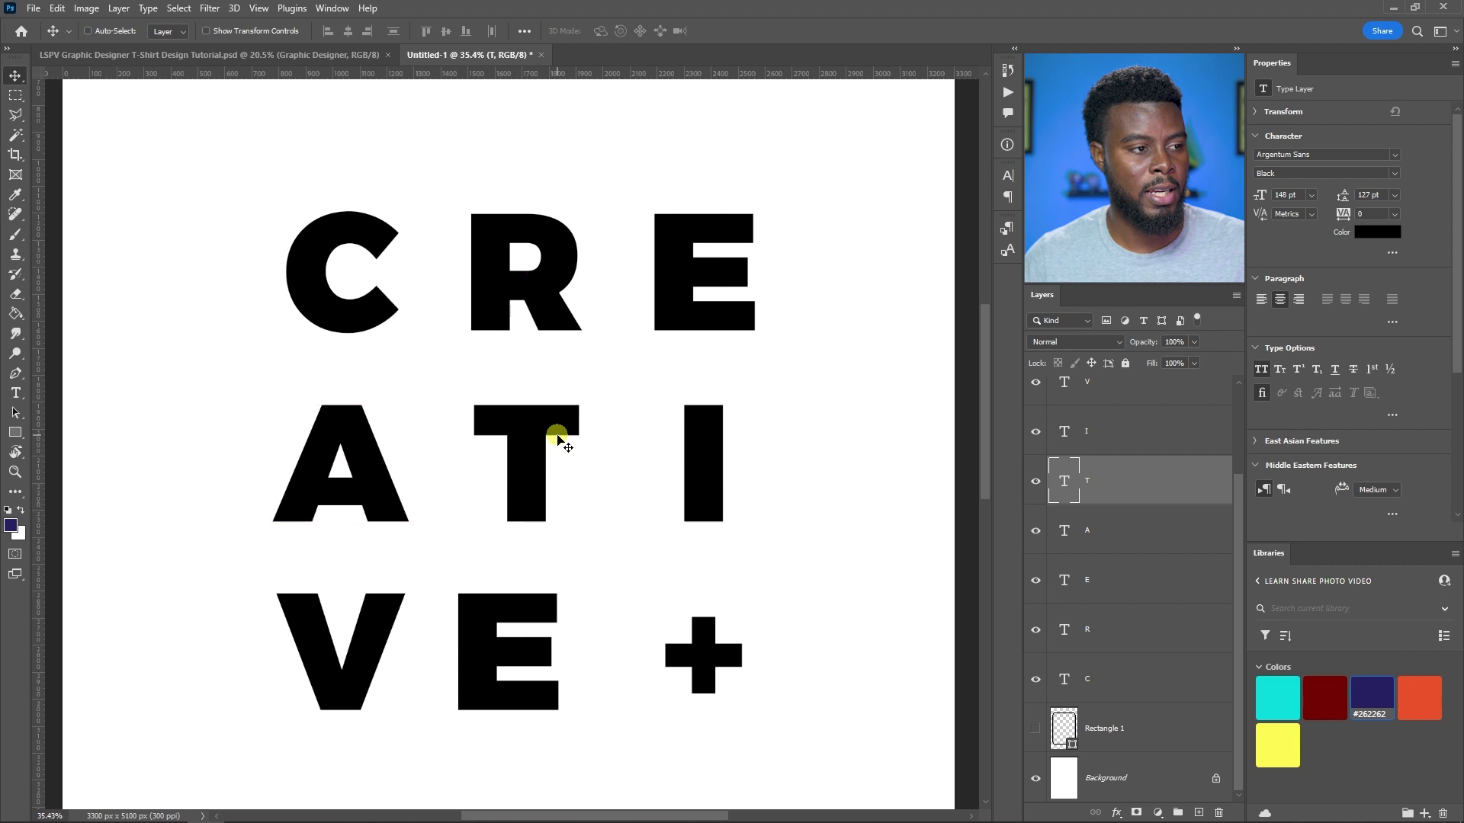
pyautogui.click(1112, 444)
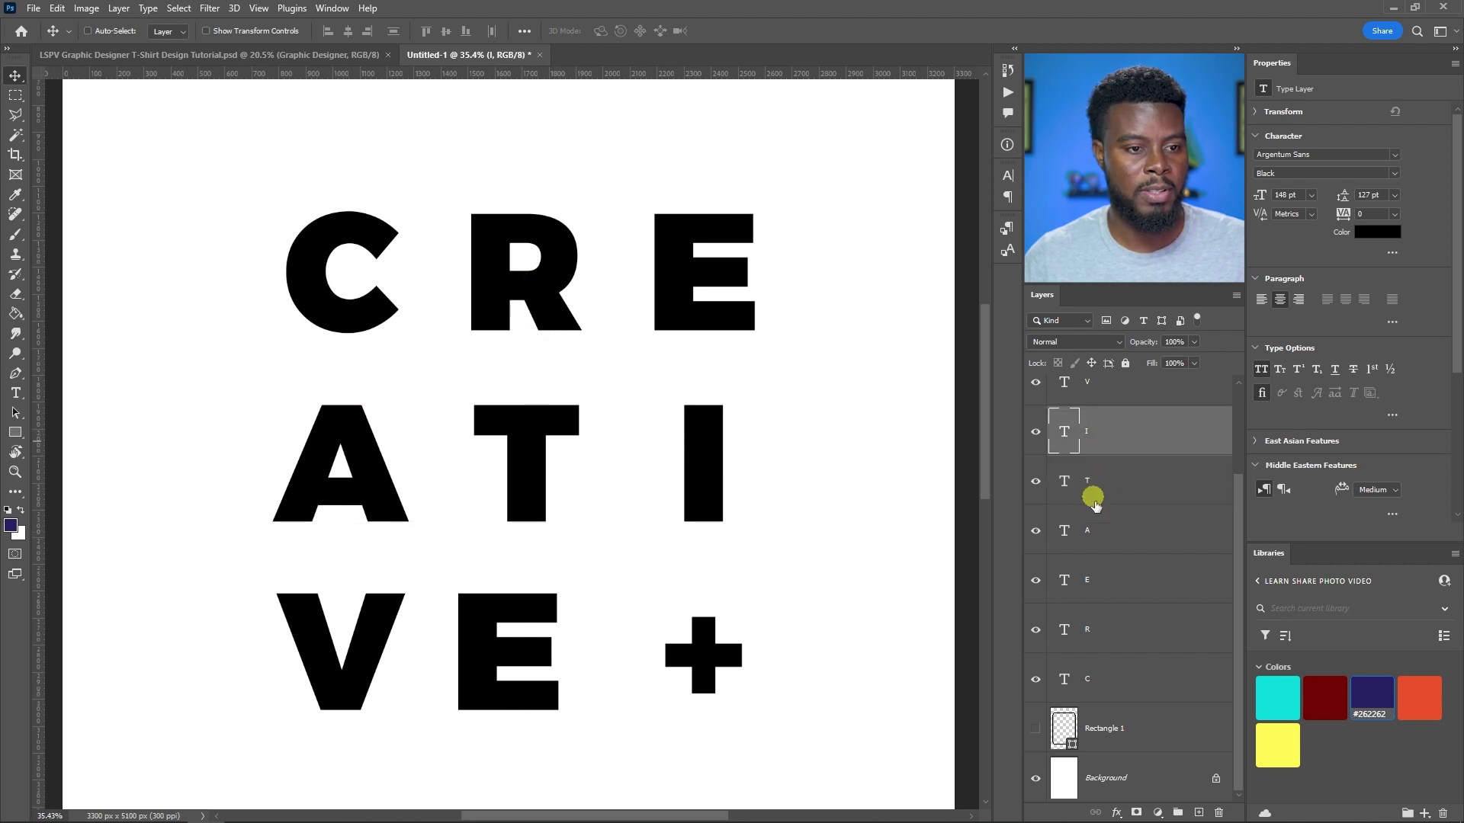
pyautogui.scroll(2, 1095, 457)
pyautogui.keyDown('ctrl'); pyautogui.click(527, 631); pyautogui.keyUp('ctrl')
pyautogui.moveTo(525, 628); pyautogui.dragTo(541, 627)
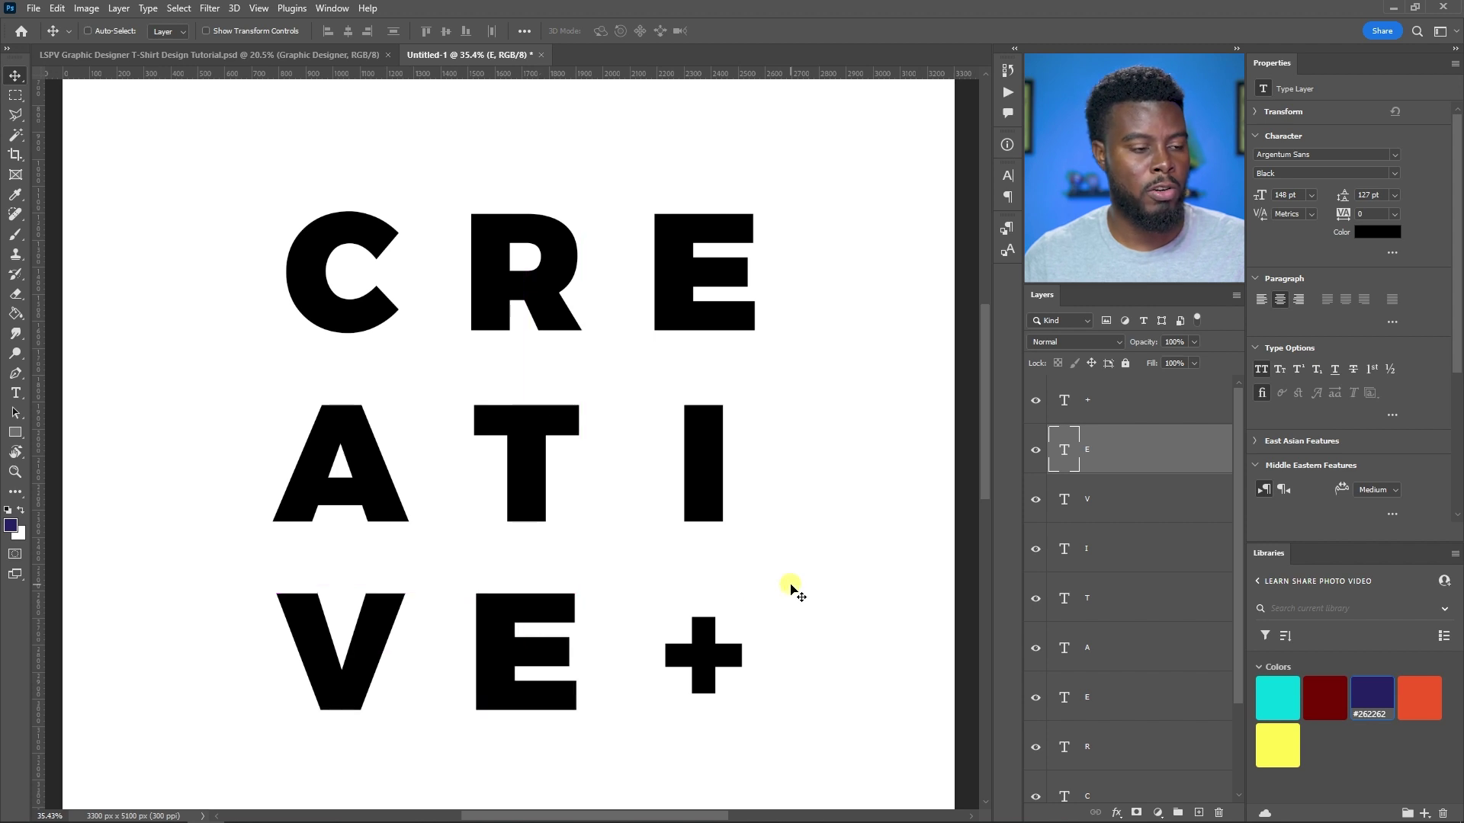
# - Save the design as 'LSPV Creative and More TShirt Design Tutorial.psd' in the T Shirt Design folder
pyautogui.hotkey('ctrl', 's')
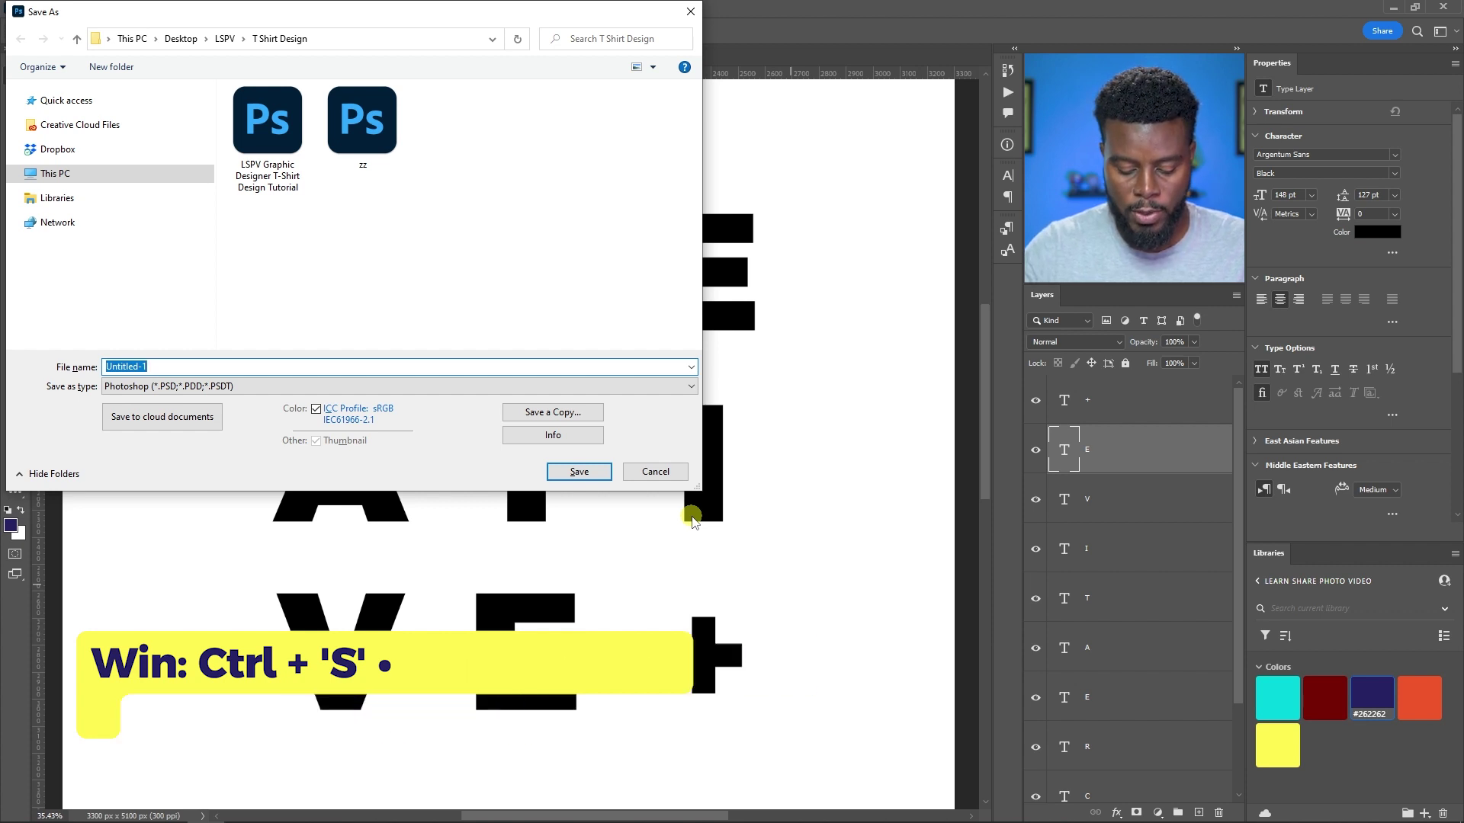
pyautogui.write('LSPV C')
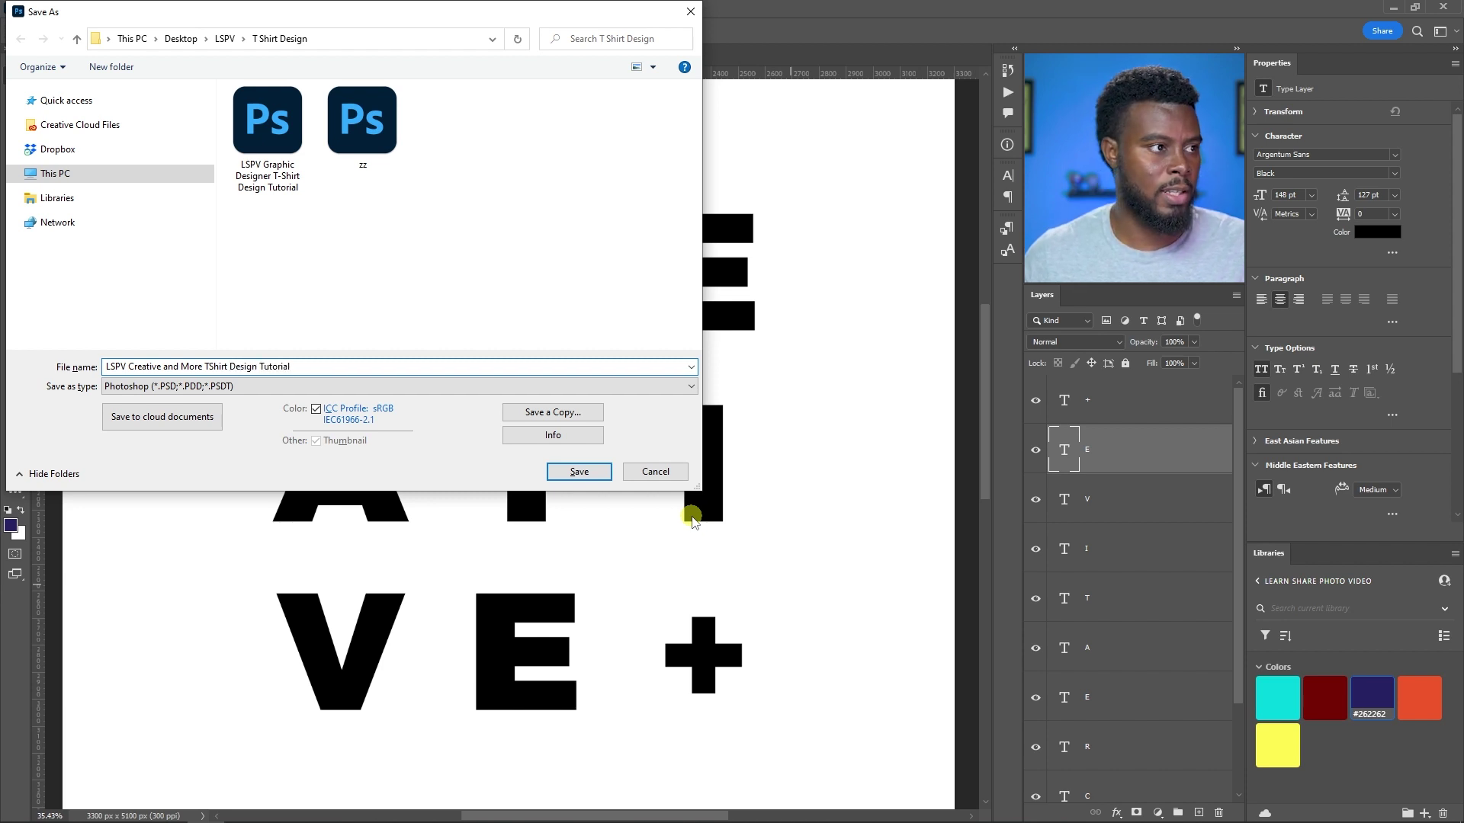
pyautogui.press('Return')
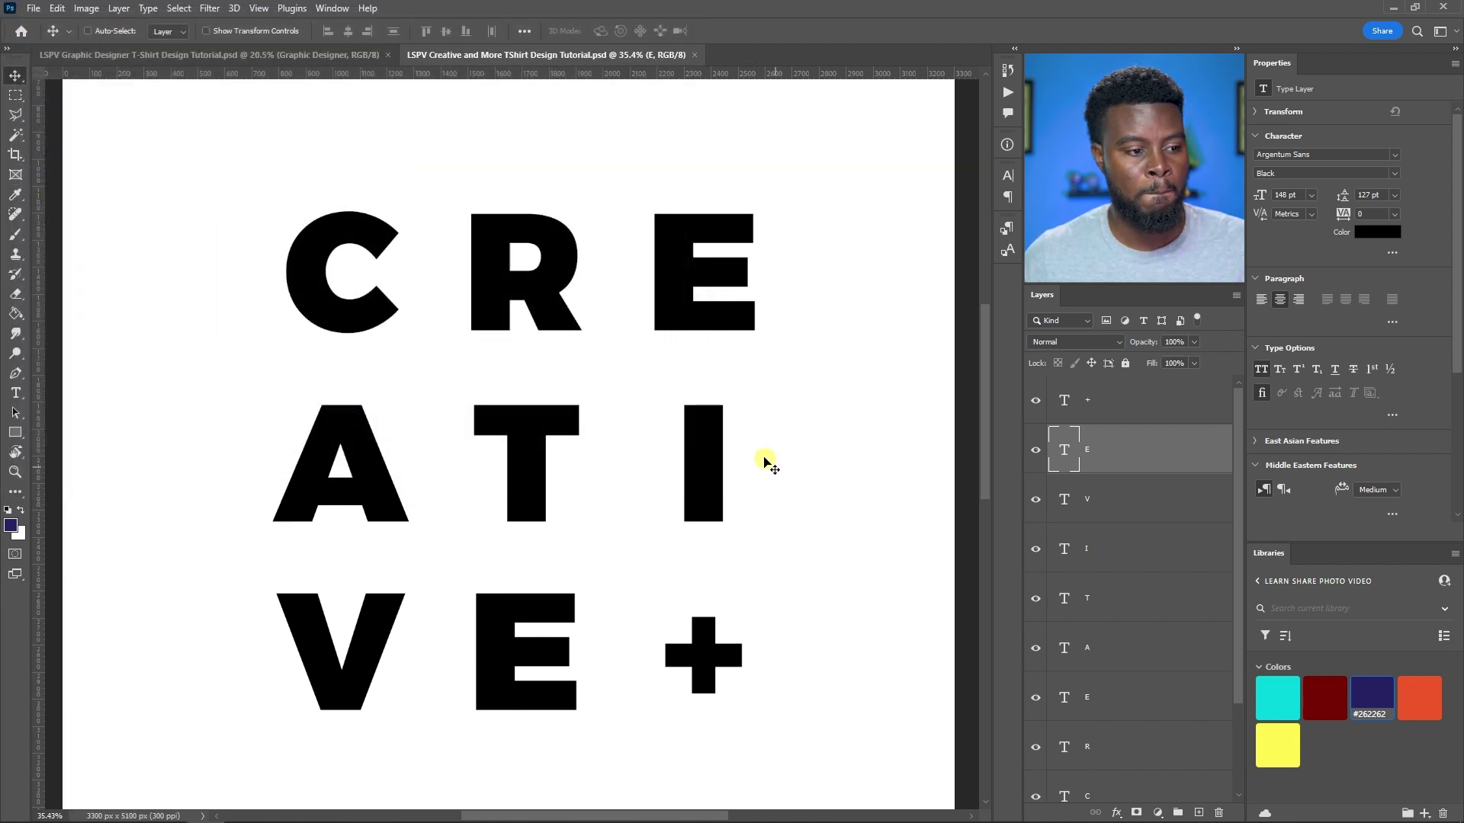
# - Try scaling the + sign up to 150% with Free Transform
pyautogui.scroll(-2, 720, 434)
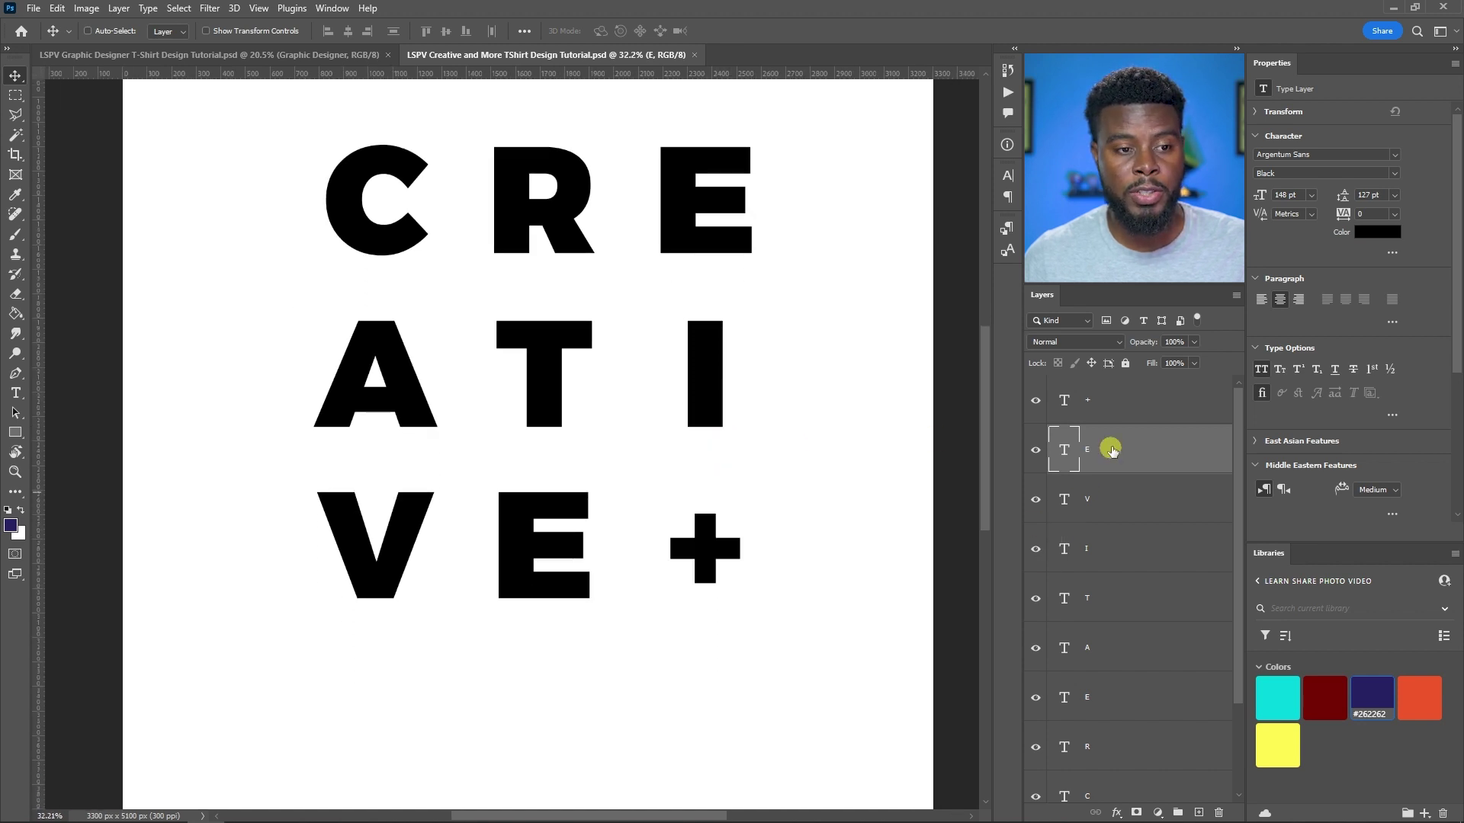
pyautogui.click(1118, 410)
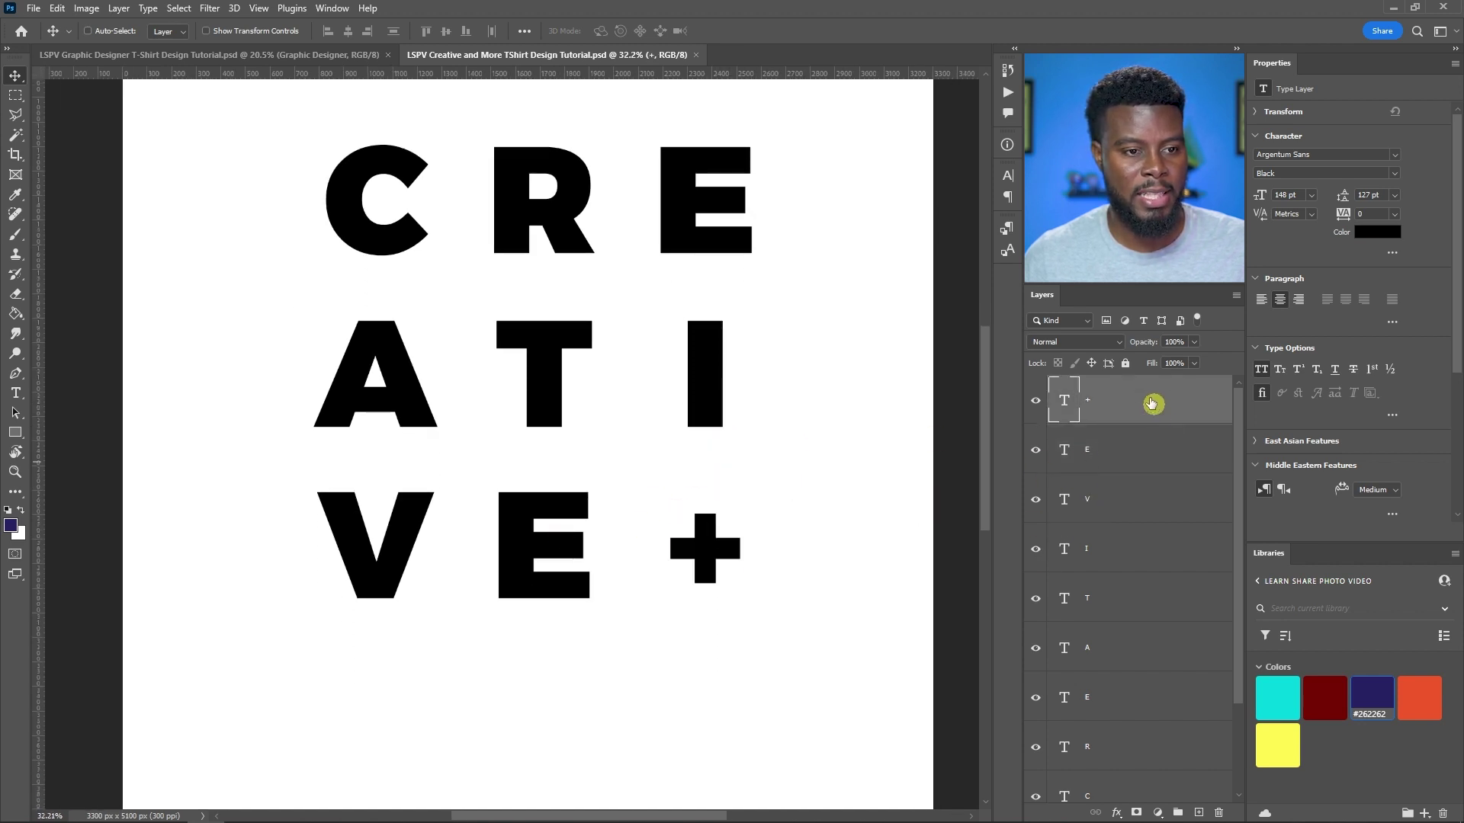
pyautogui.hotkey('ctrl', 't')
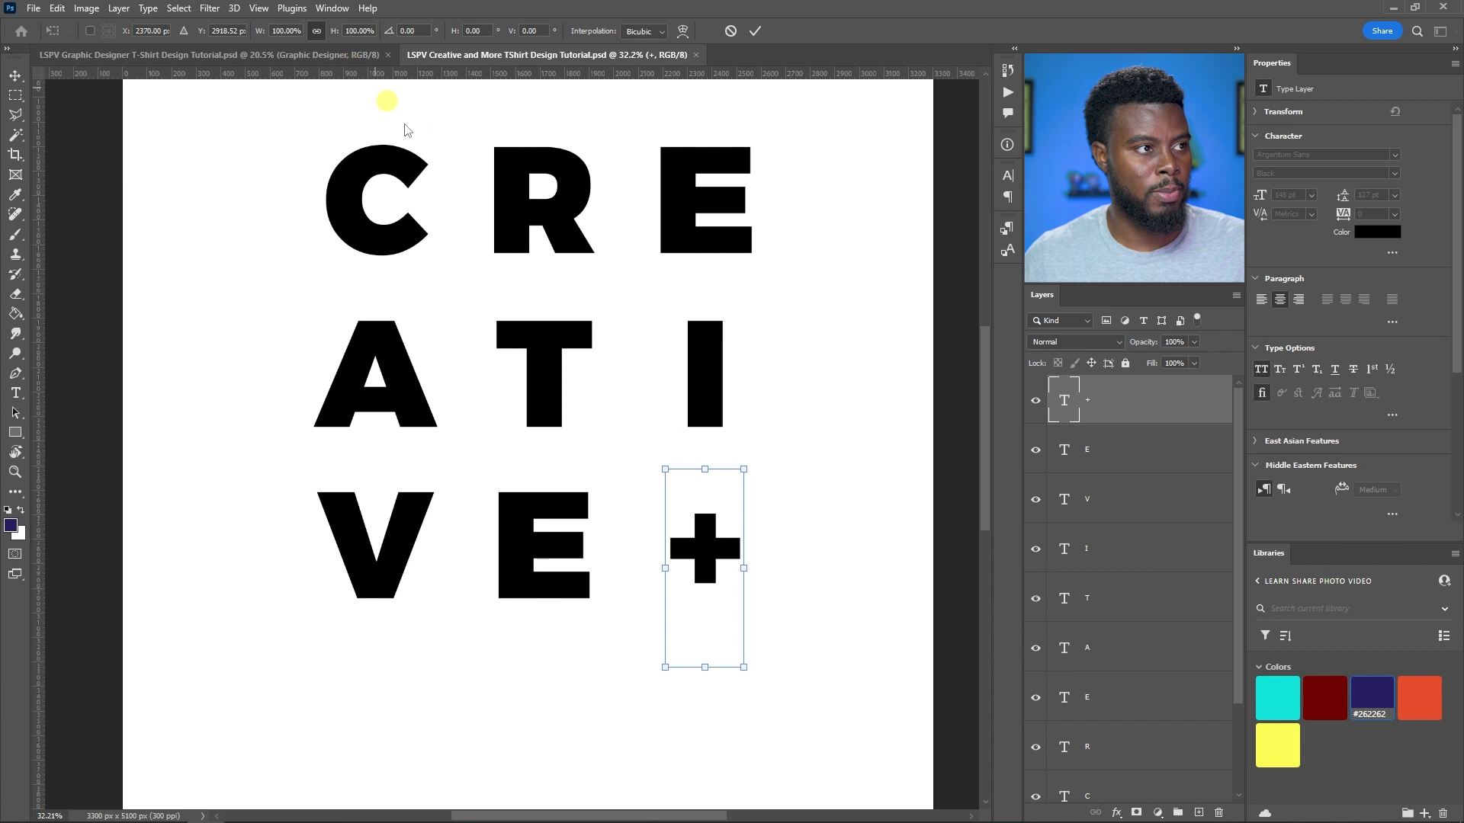
pyautogui.click(283, 32)
pyautogui.hotkey('shift', 'Up')
pyautogui.hotkey('shift', 'Up')
pyautogui.hotkey('shift', 'Up')
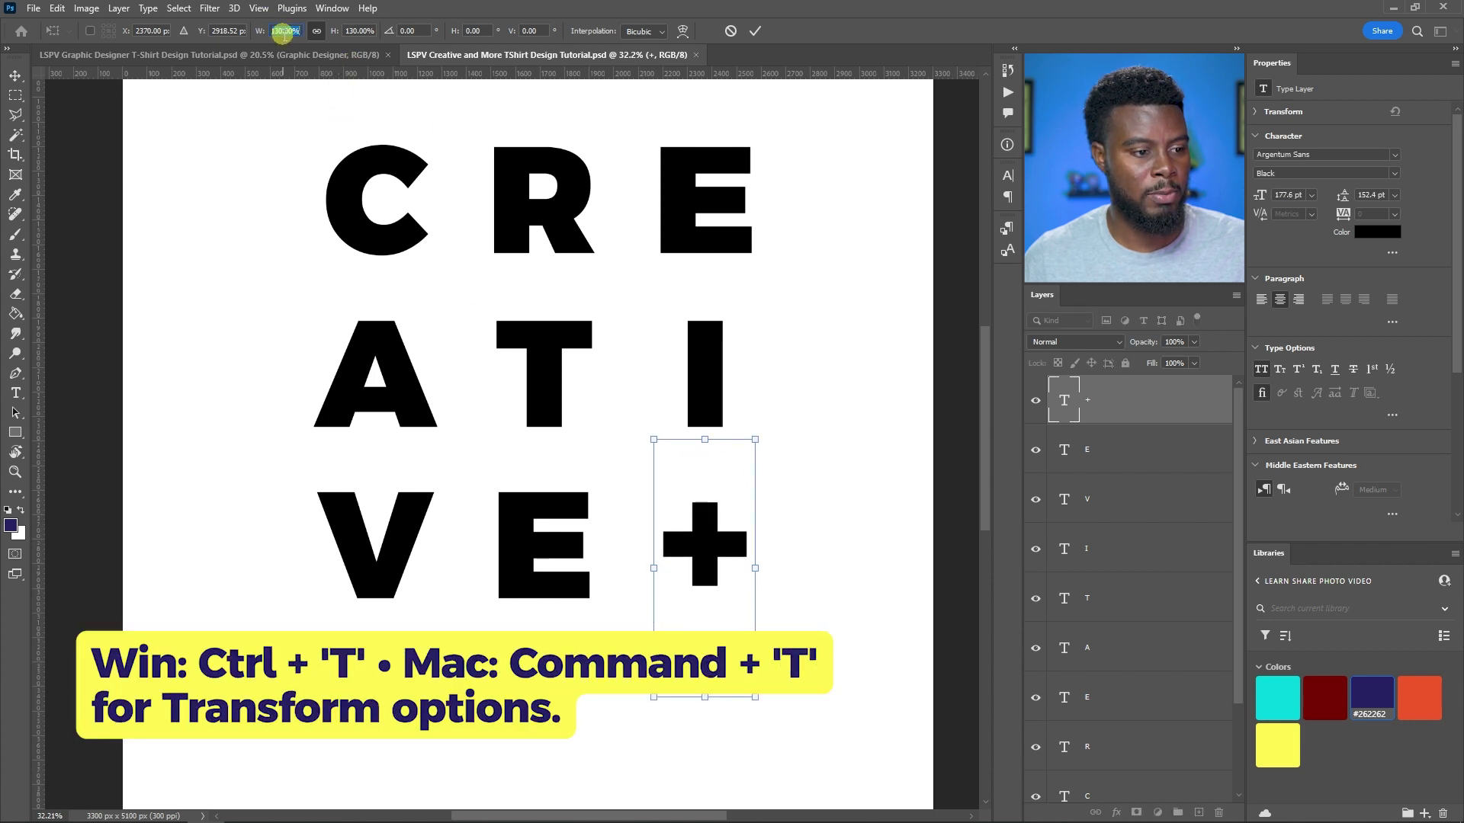
pyautogui.hotkey('shift', 'Up')
pyautogui.hotkey('shift', 'Up')
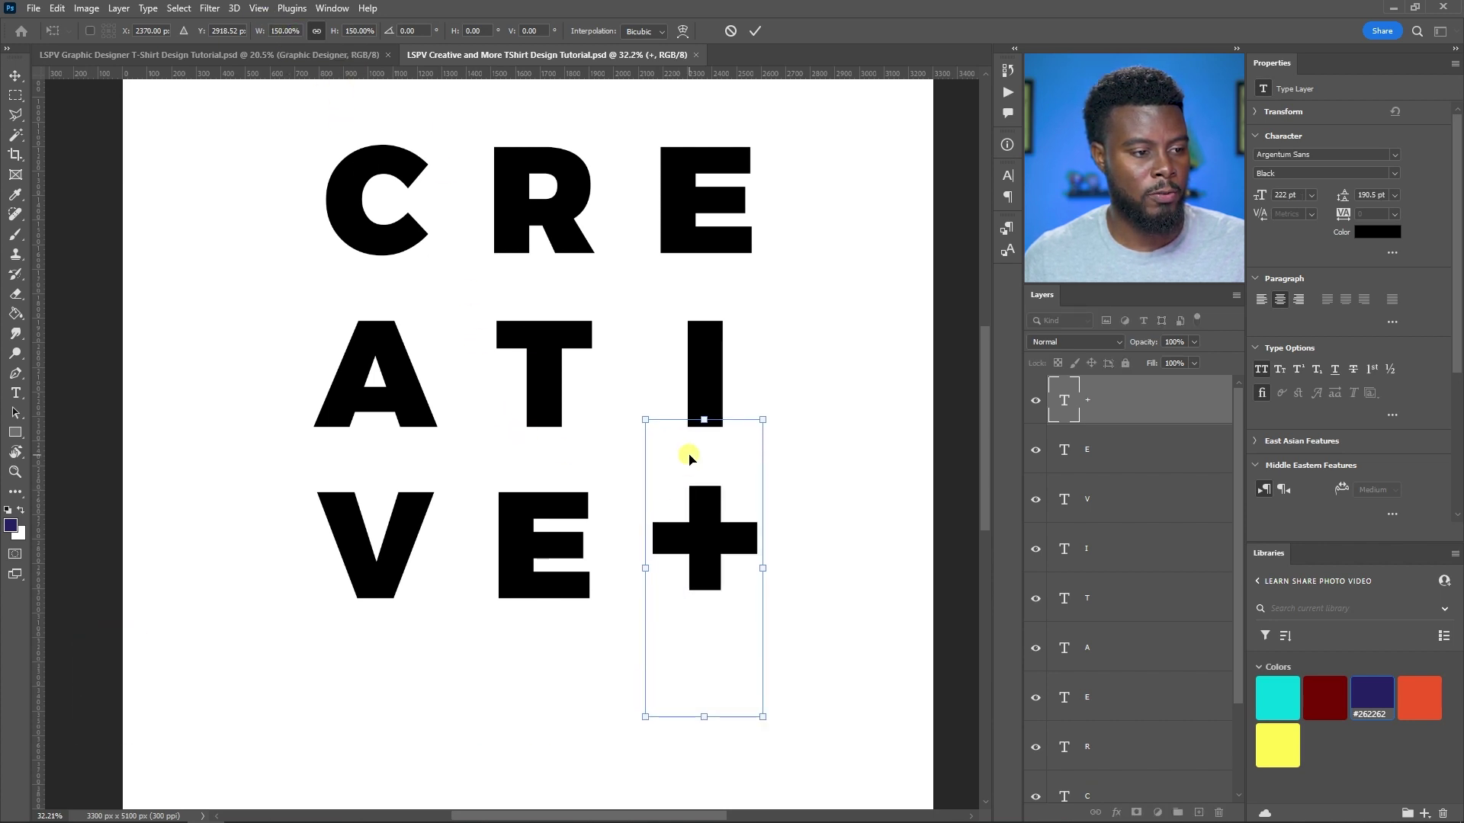
pyautogui.press('Return')
# - Reposition the + on the bottom row and undo the enlargement back to 148 pt
pyautogui.moveTo(731, 523); pyautogui.dragTo(724, 536)
pyautogui.hotkey('ctrl', 't')
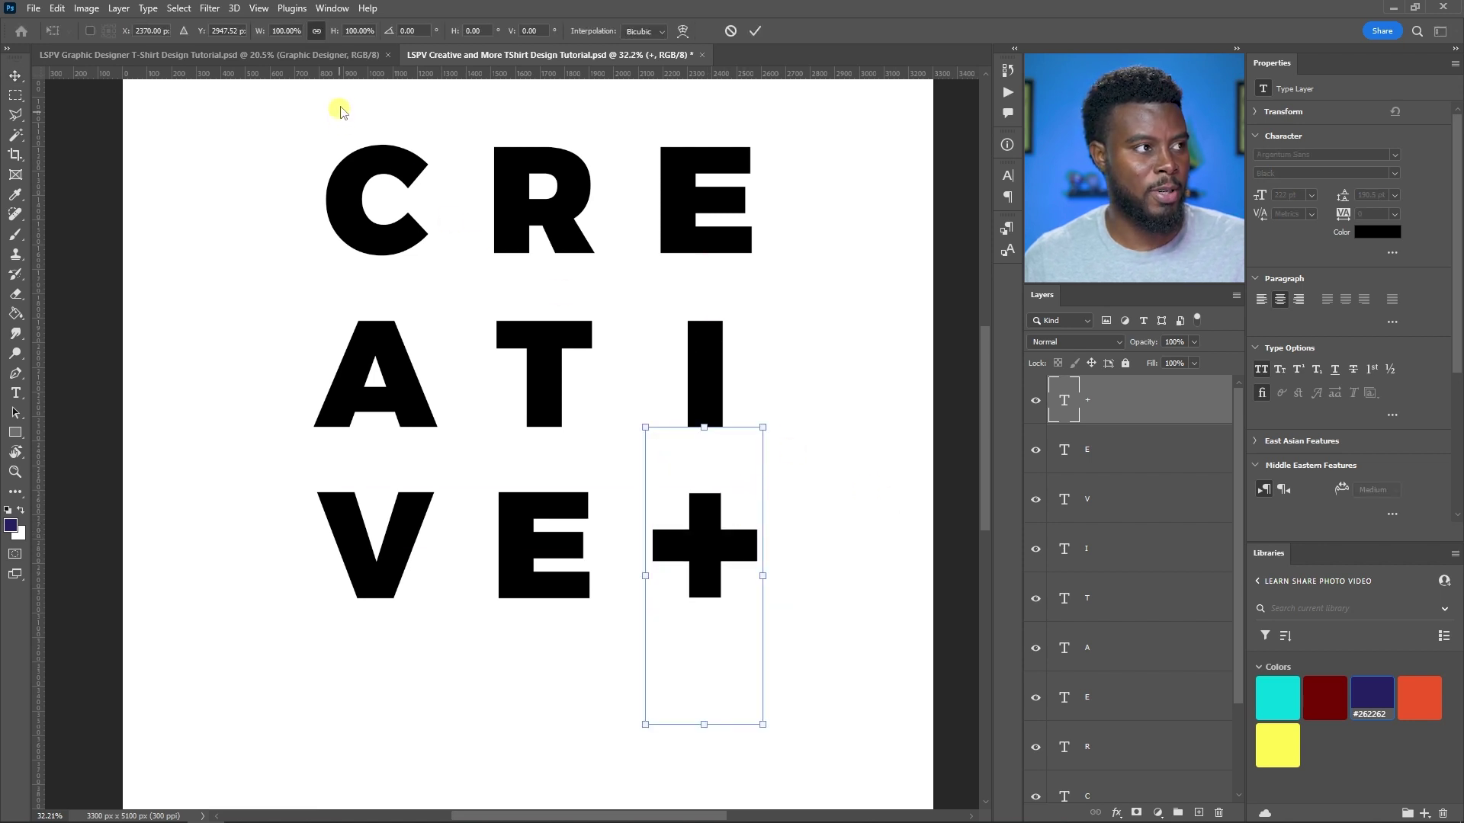
pyautogui.press('Return')
pyautogui.moveTo(748, 562); pyautogui.dragTo(705, 537)
pyautogui.hotkey('ctrl', 'z')
pyautogui.scroll(-3, 762, 381)
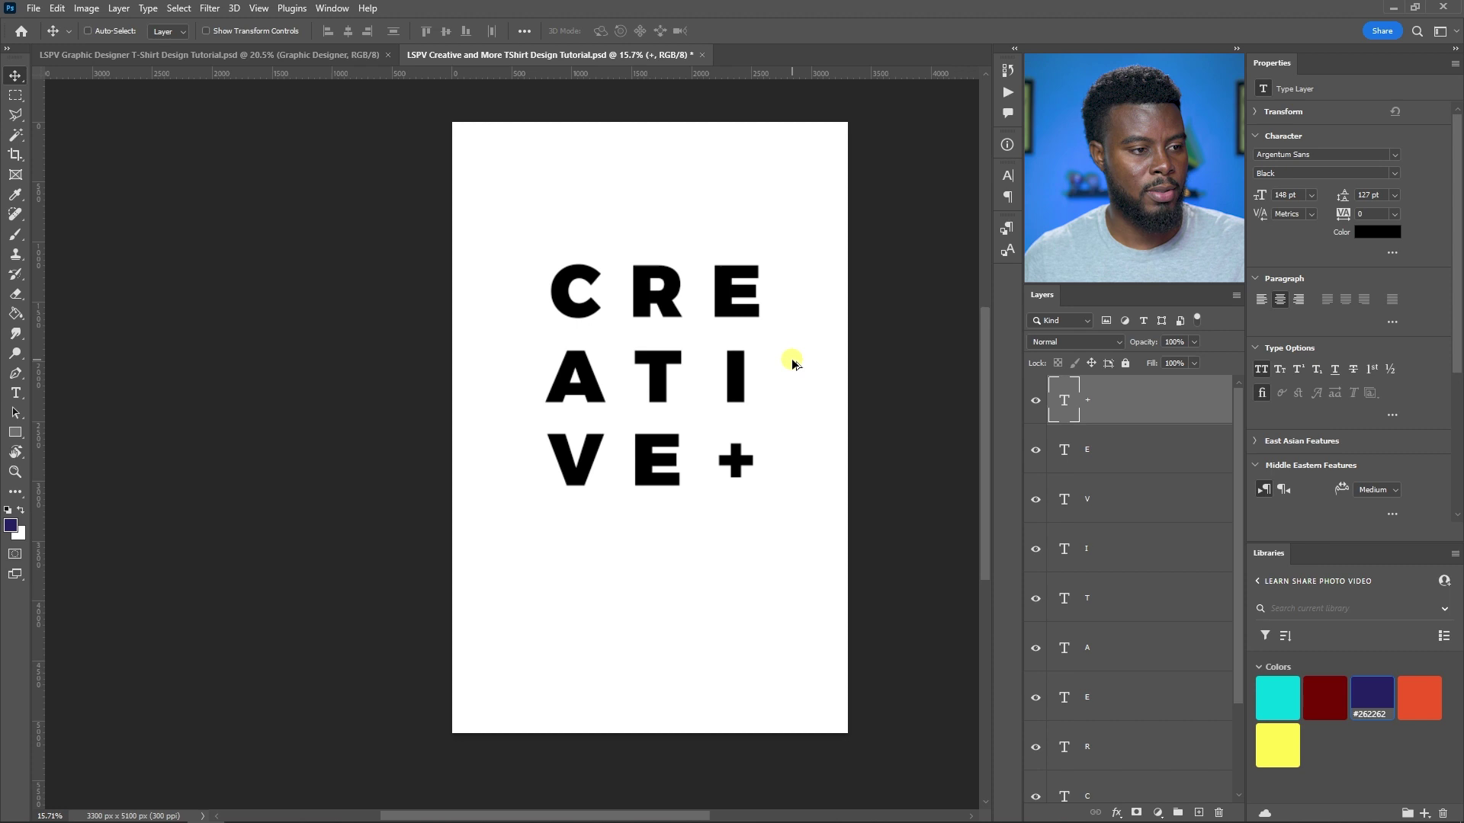
# - Group every letter layer from C through + into a group named 'Creative +'
pyautogui.hscroll(1, 793, 358)
pyautogui.scroll(-3, 1067, 529)
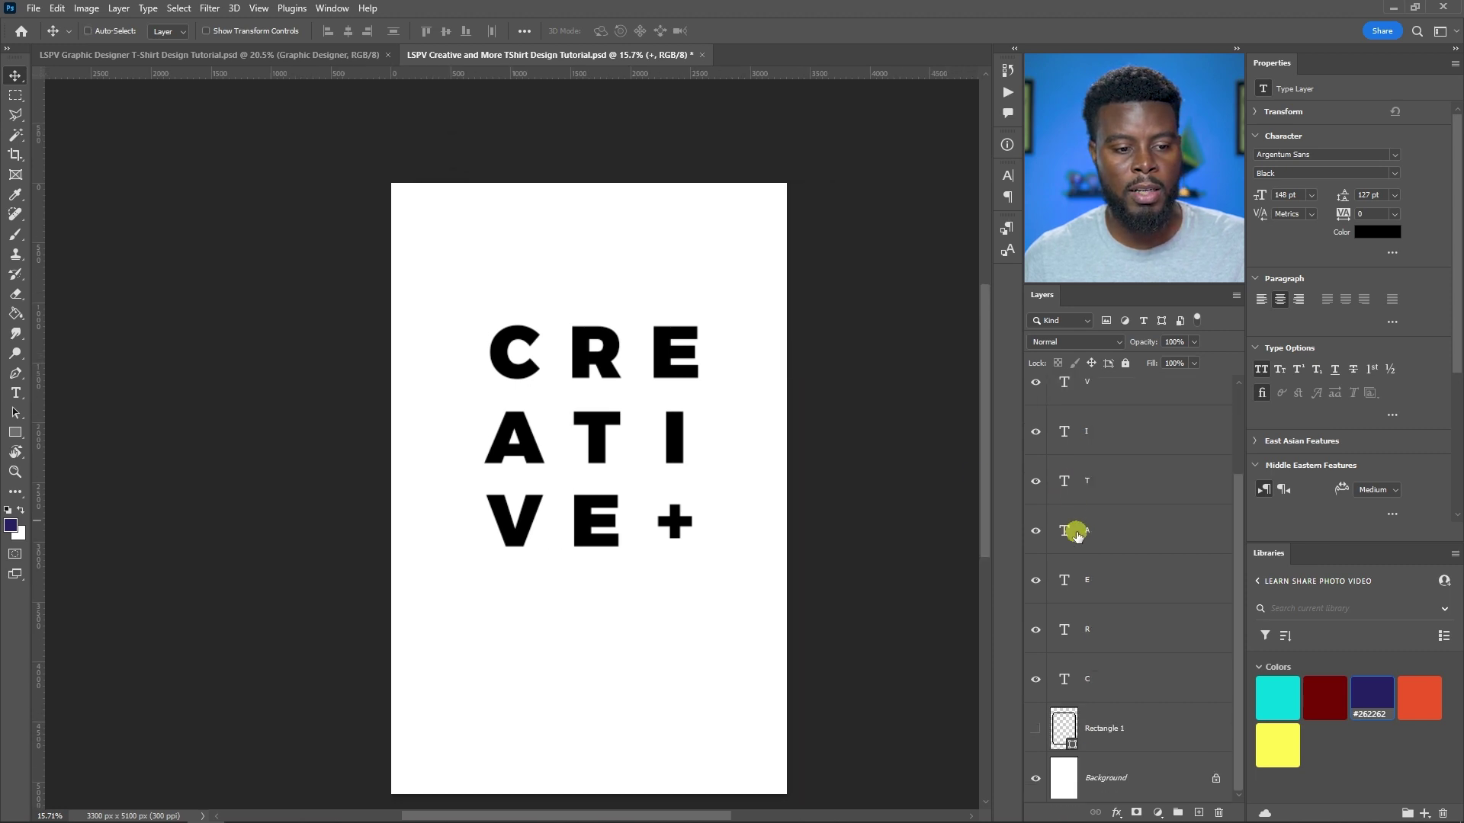
pyautogui.keyDown('shift'); pyautogui.click(1138, 680); pyautogui.keyUp('shift')
pyautogui.scroll(3, 1127, 618)
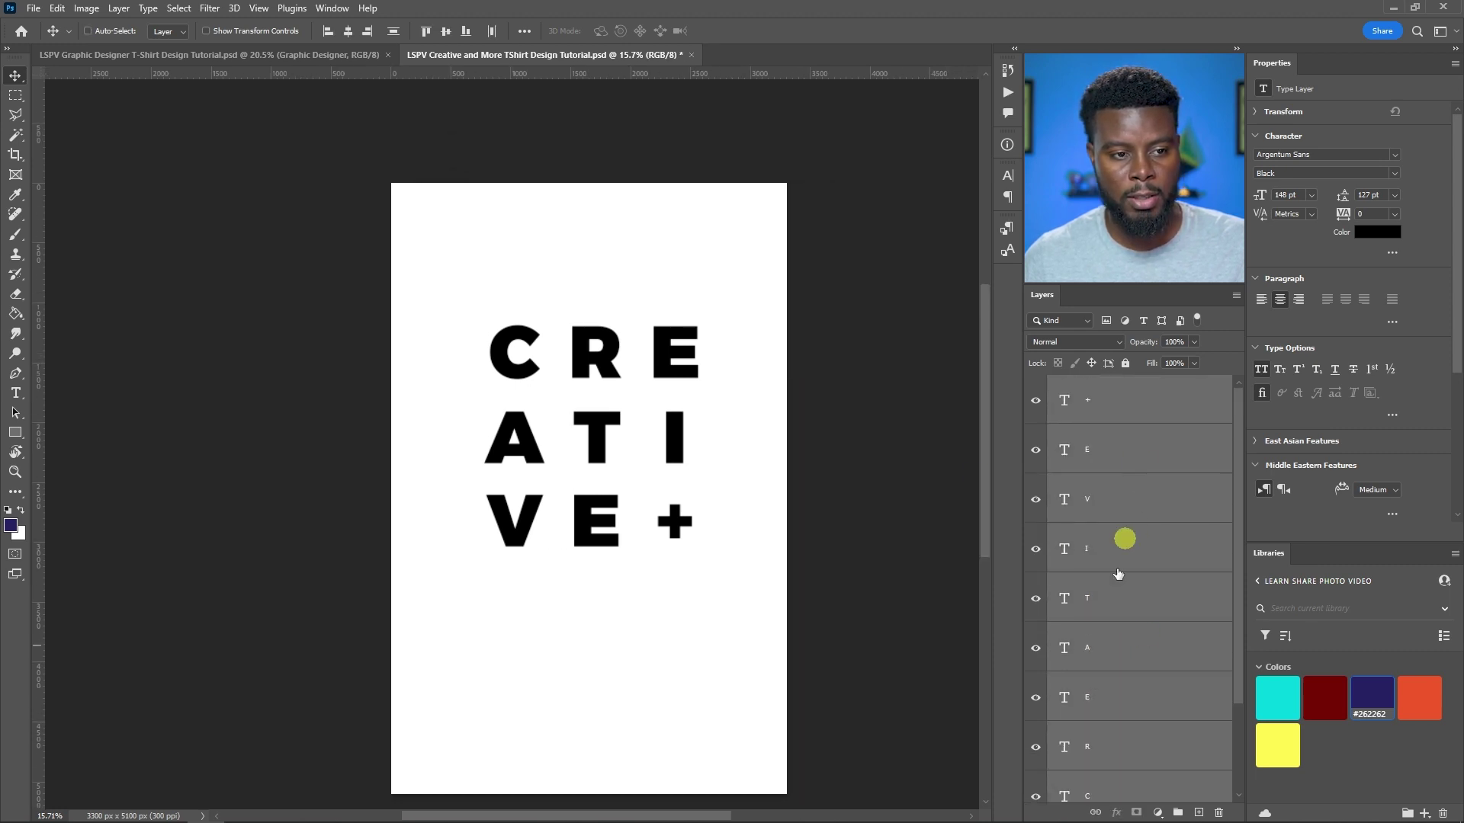
pyautogui.hotkey('ctrl', 'g')
pyautogui.doubleClick(1094, 387)
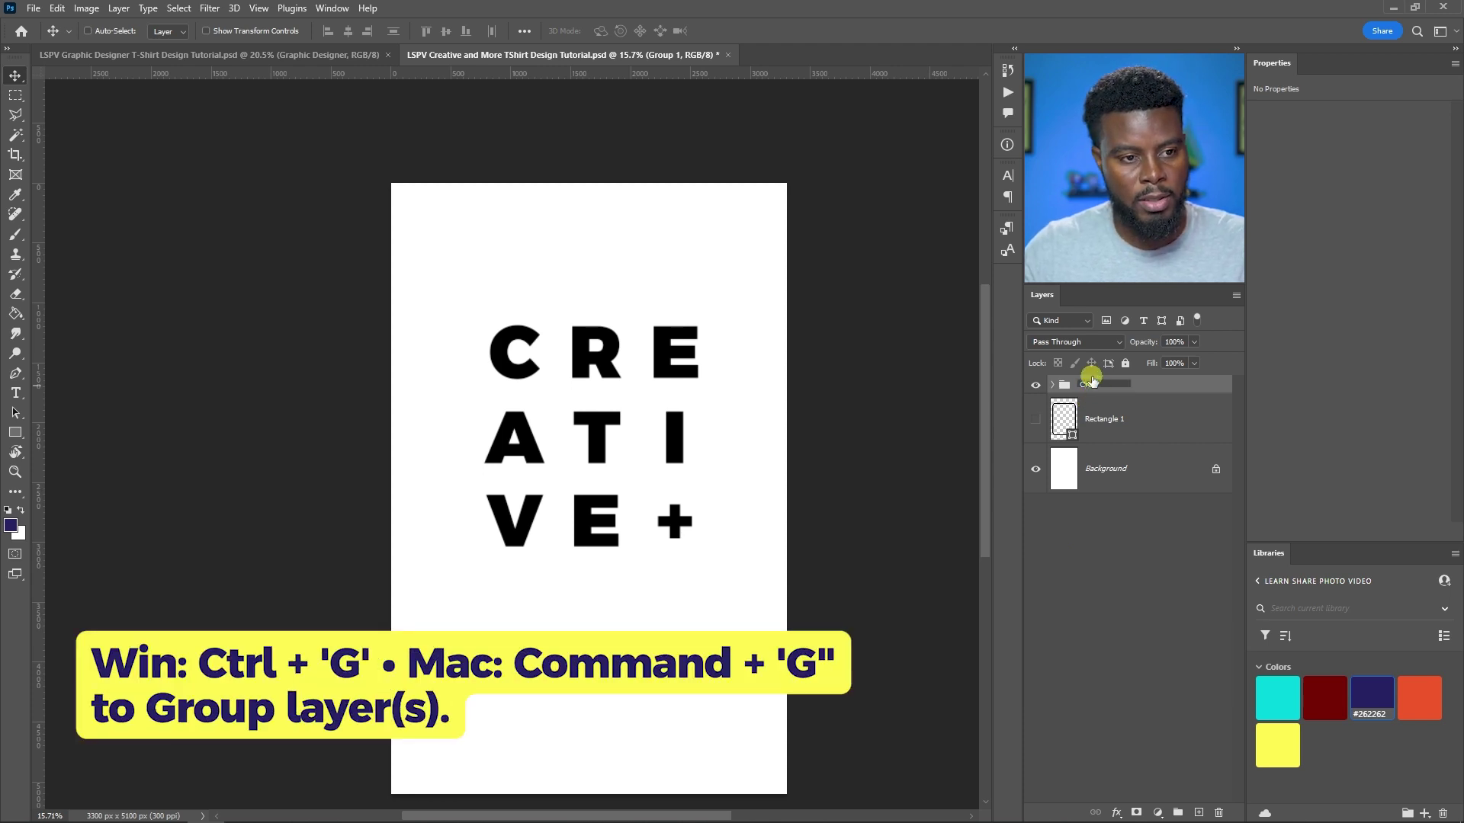
pyautogui.write('Creat')
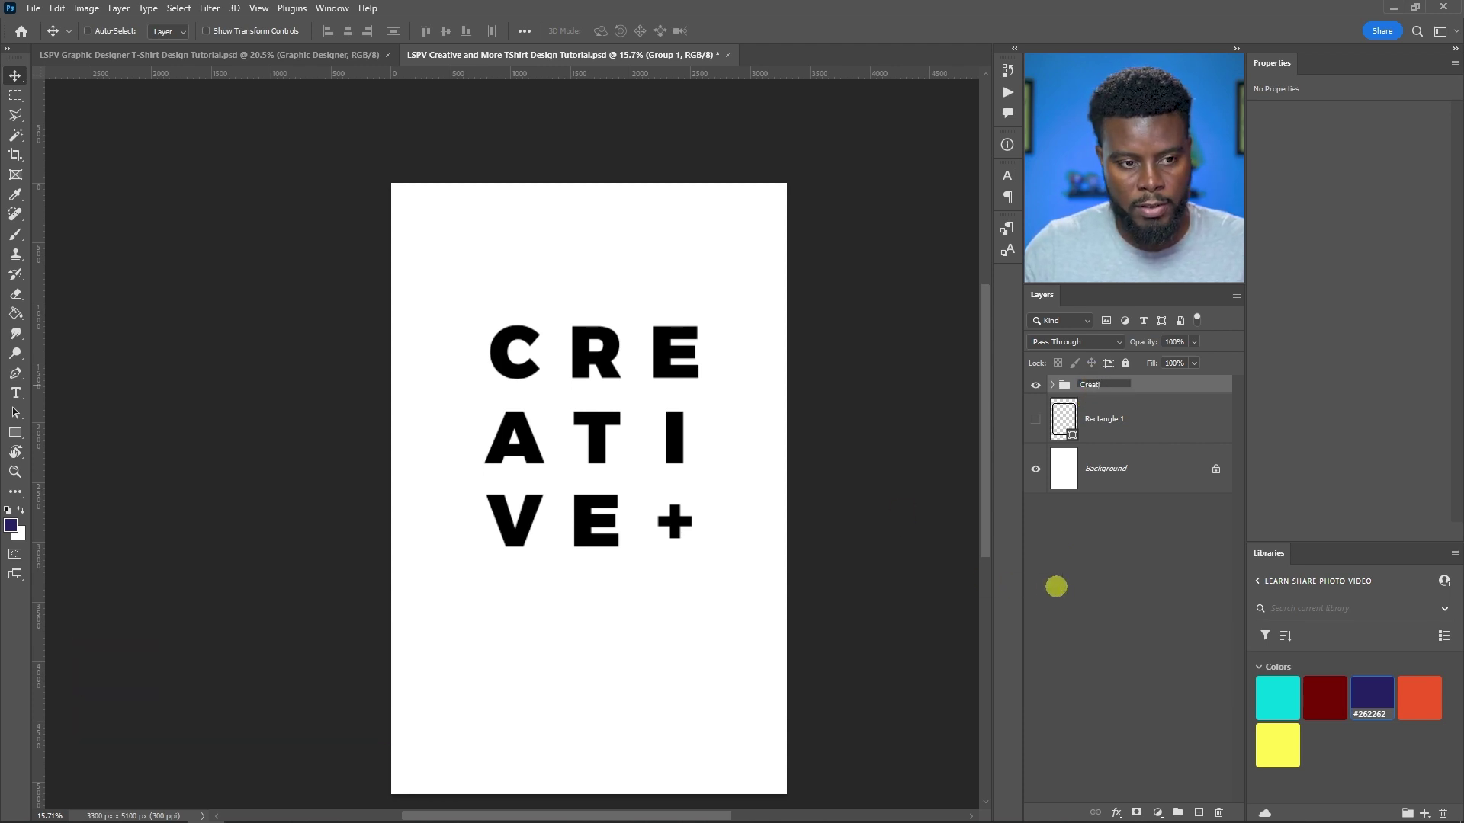
pyautogui.write('ive +')
pyautogui.press('Return')
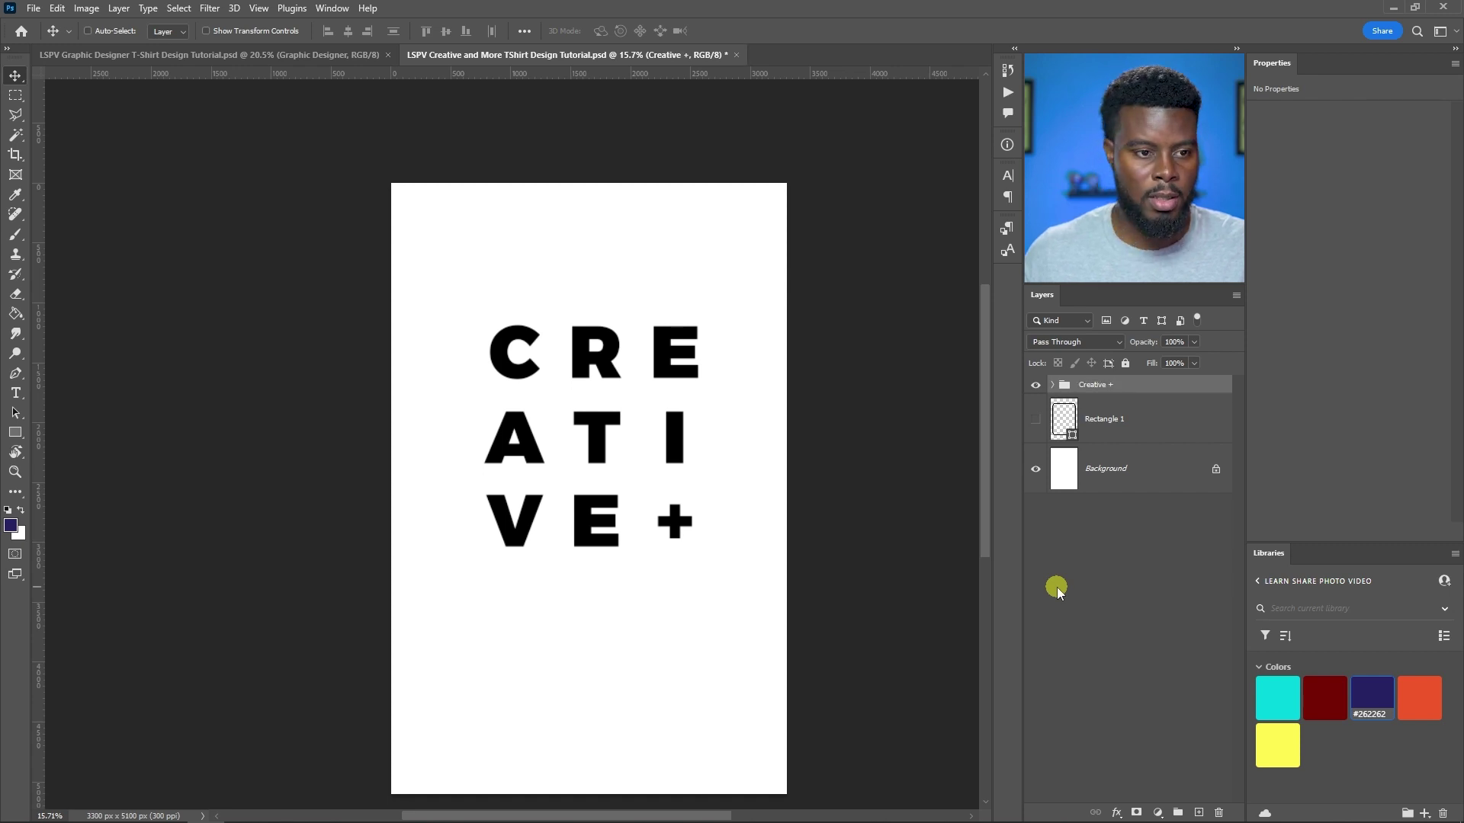
pyautogui.scroll(-1, 709, 474)
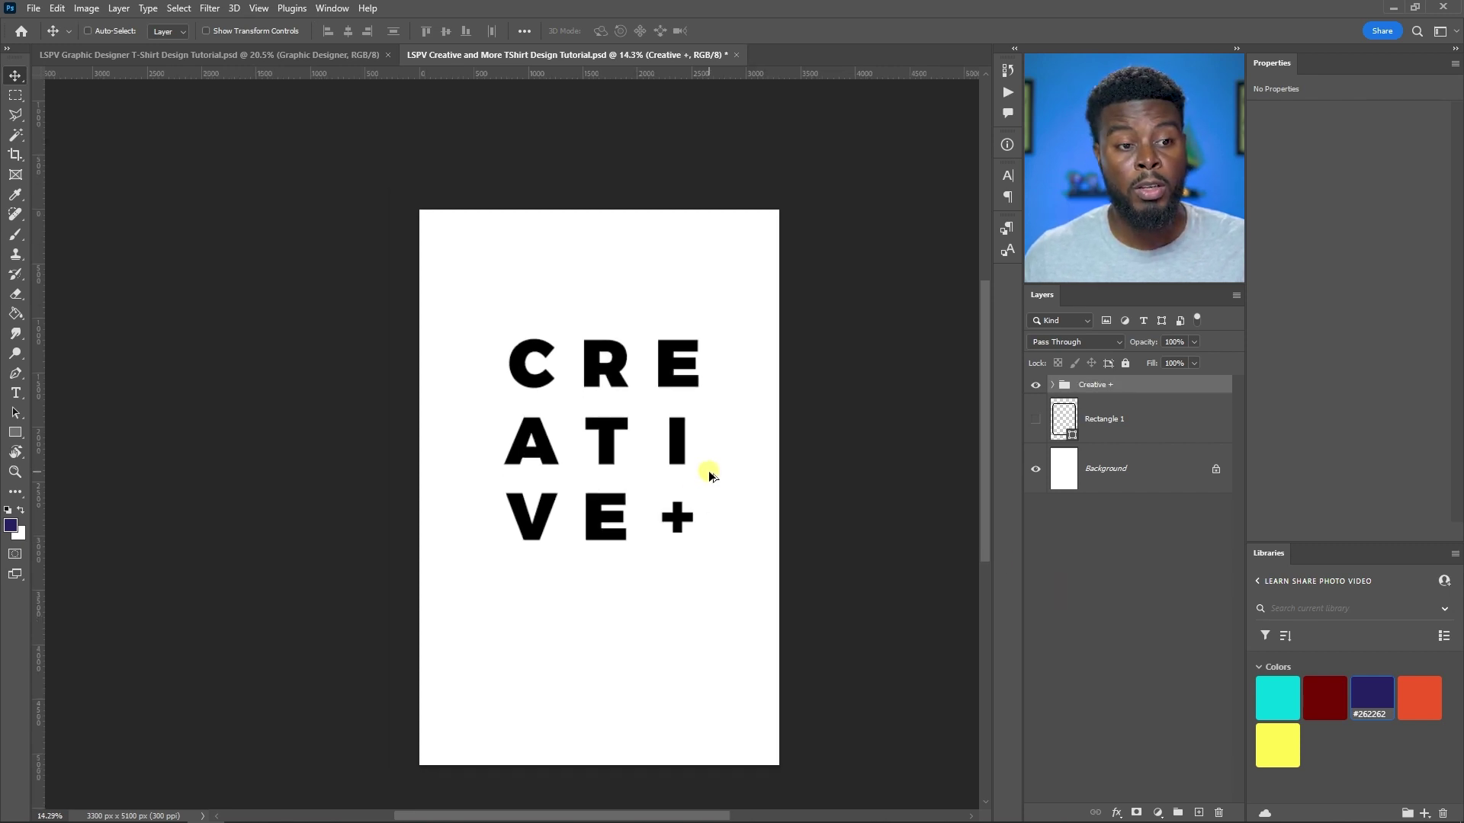
# - Show the outline again, move the letters down and scale the Creative + group to 110%
pyautogui.click(1038, 419)
pyautogui.moveTo(638, 405); pyautogui.dragTo(637, 445)
pyautogui.hotkey('ctrl', 't')
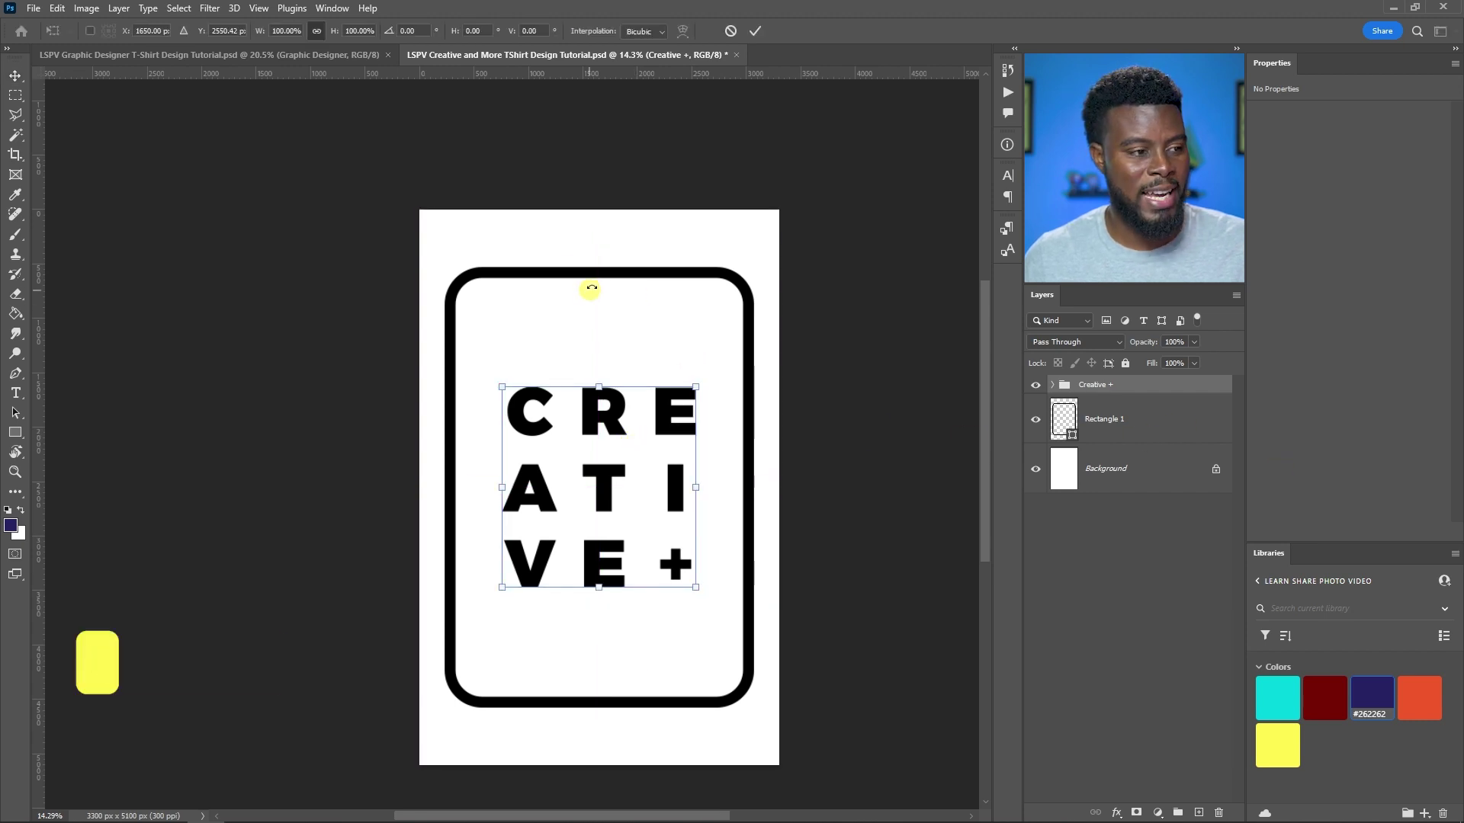
pyautogui.click(289, 31)
pyautogui.write('120')
pyautogui.press('Return')
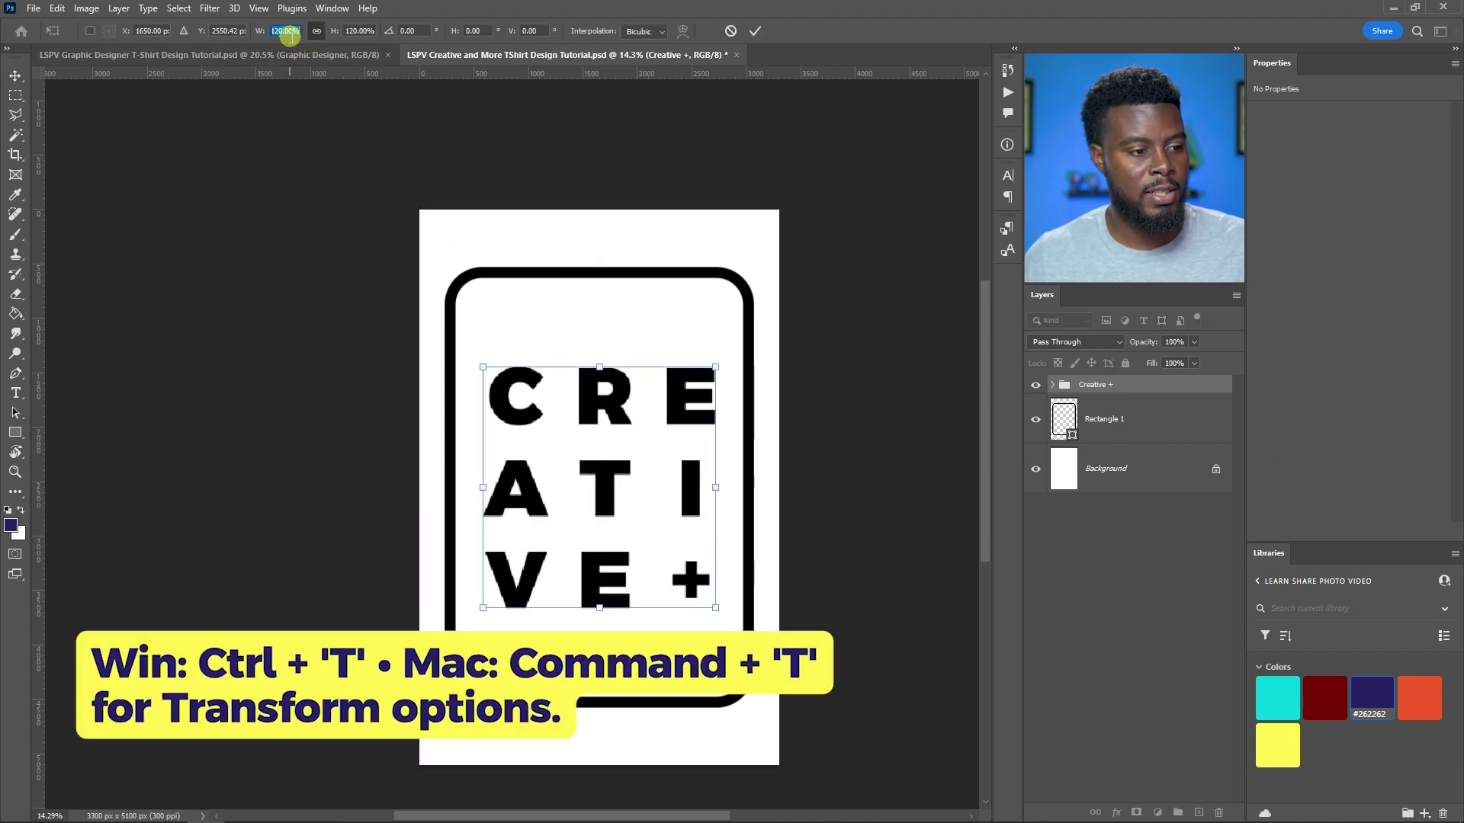
pyautogui.write('110')
pyautogui.press('Return')
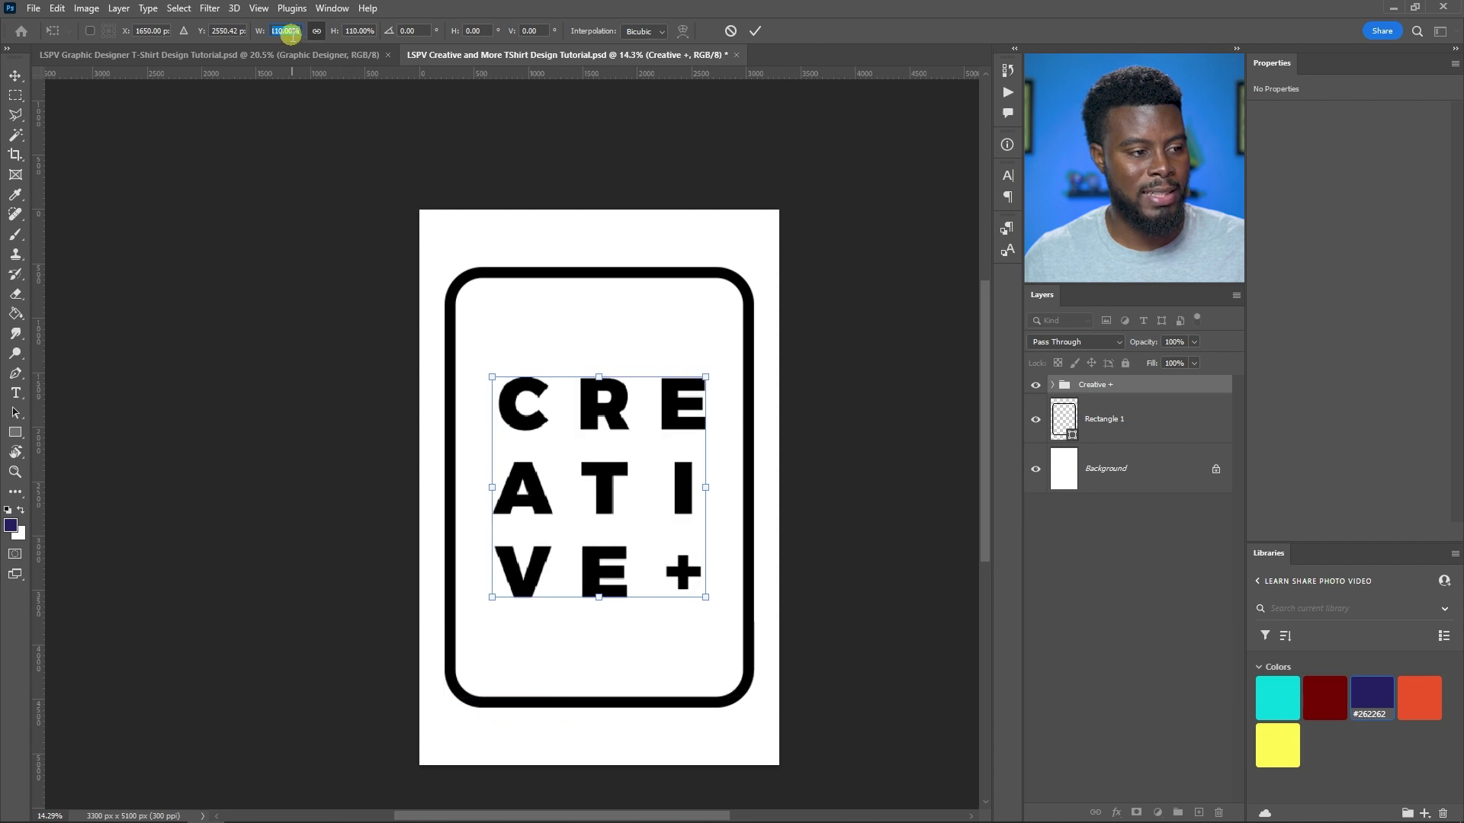
pyautogui.press('Return')
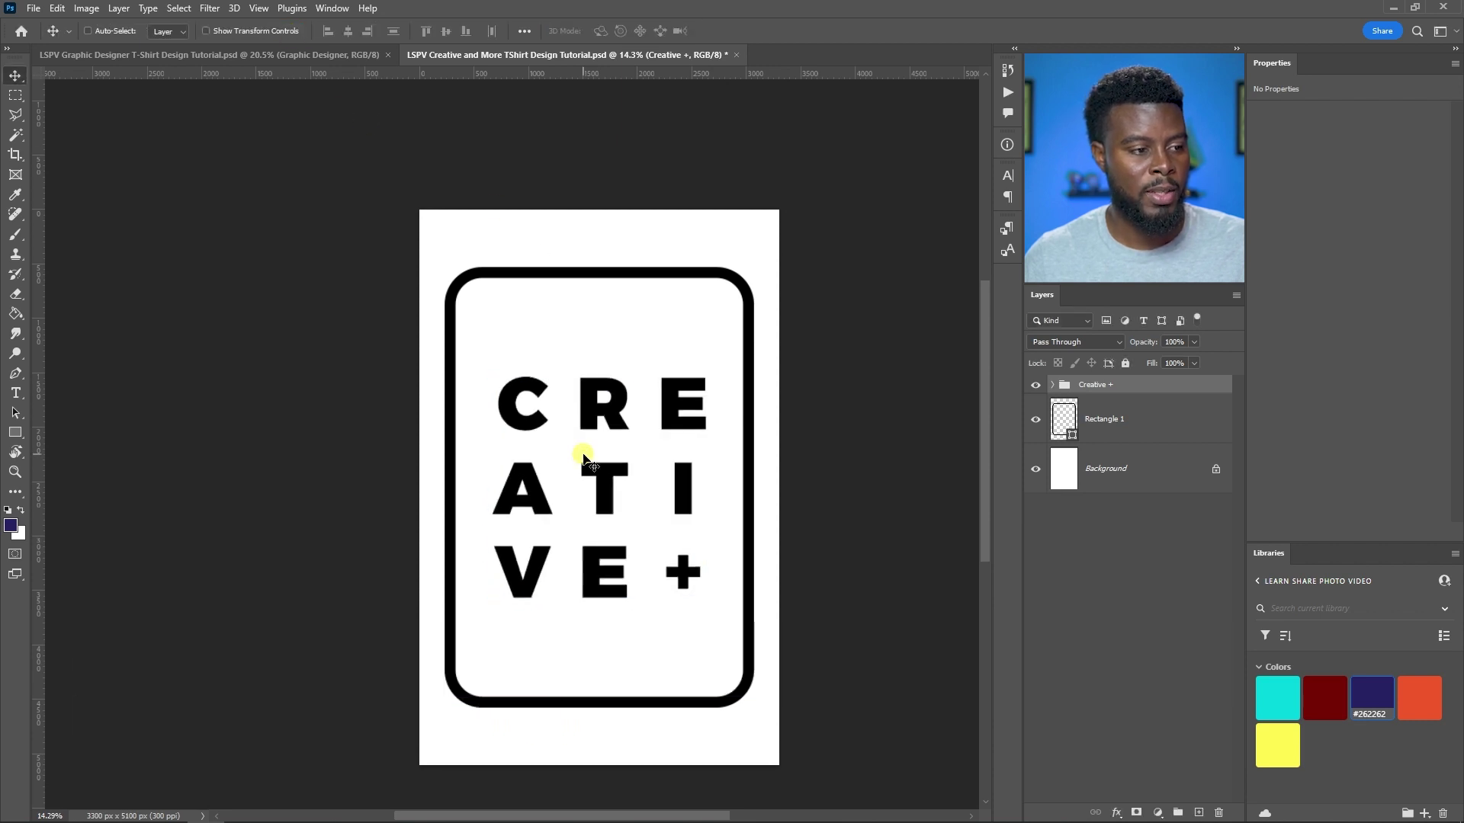
# - Shorten the Rectangle 1 outline to about 2733 x 3456 px to frame the letters
pyautogui.click(1115, 421)
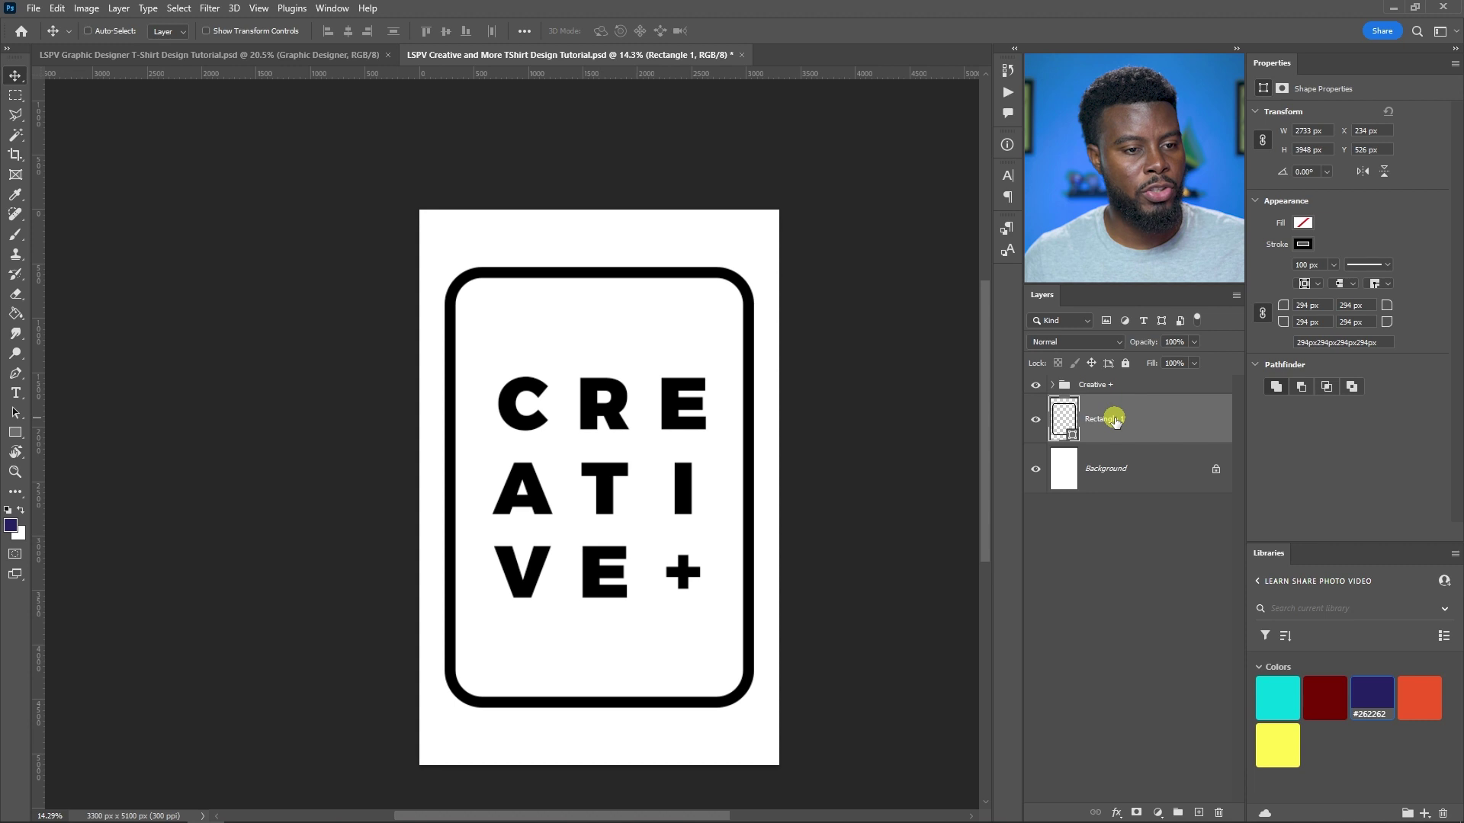
pyautogui.hotkey('ctrl', 't')
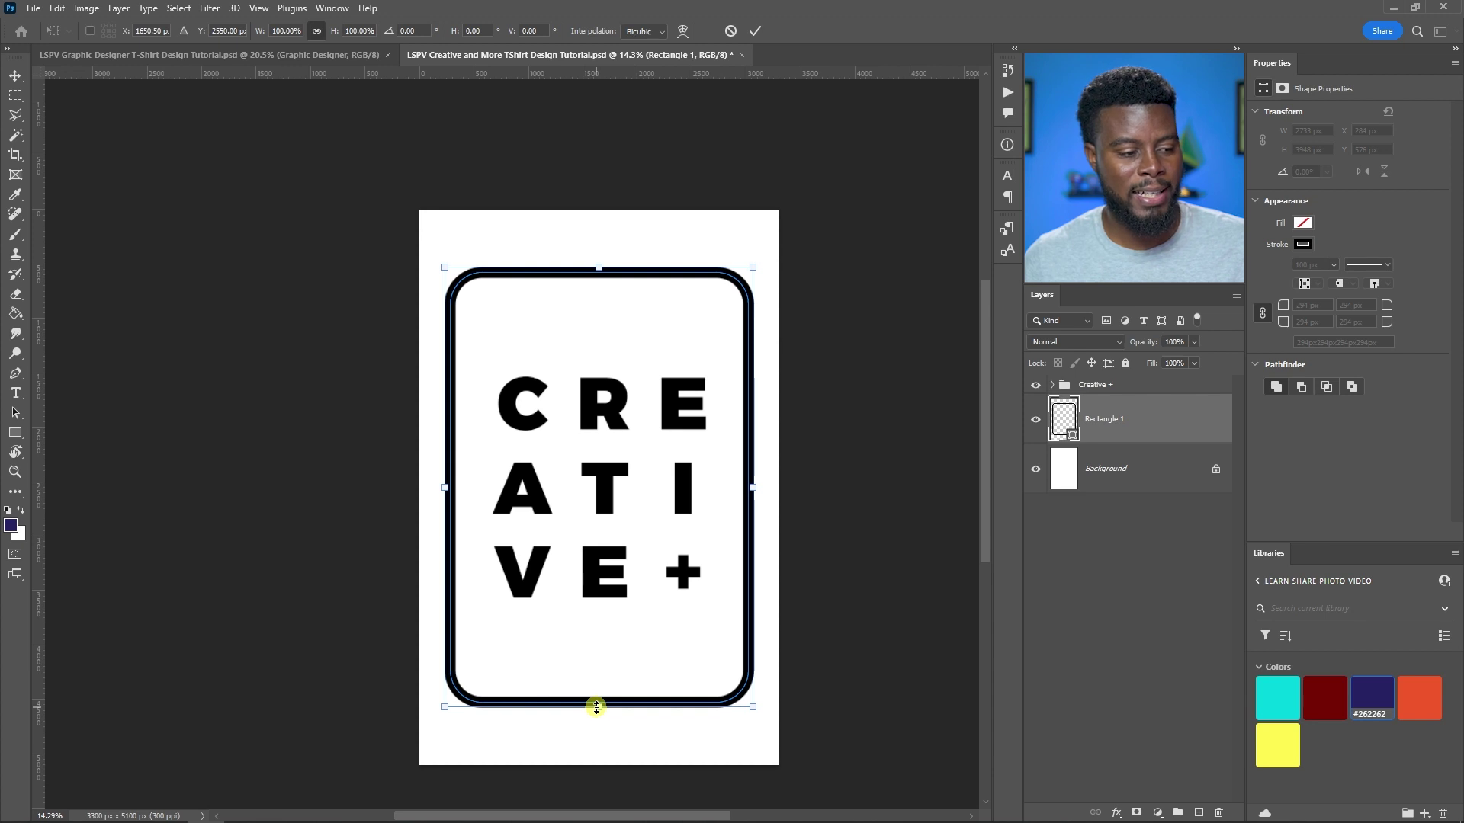
pyautogui.moveTo(598, 706); pyautogui.dragTo(602, 679)
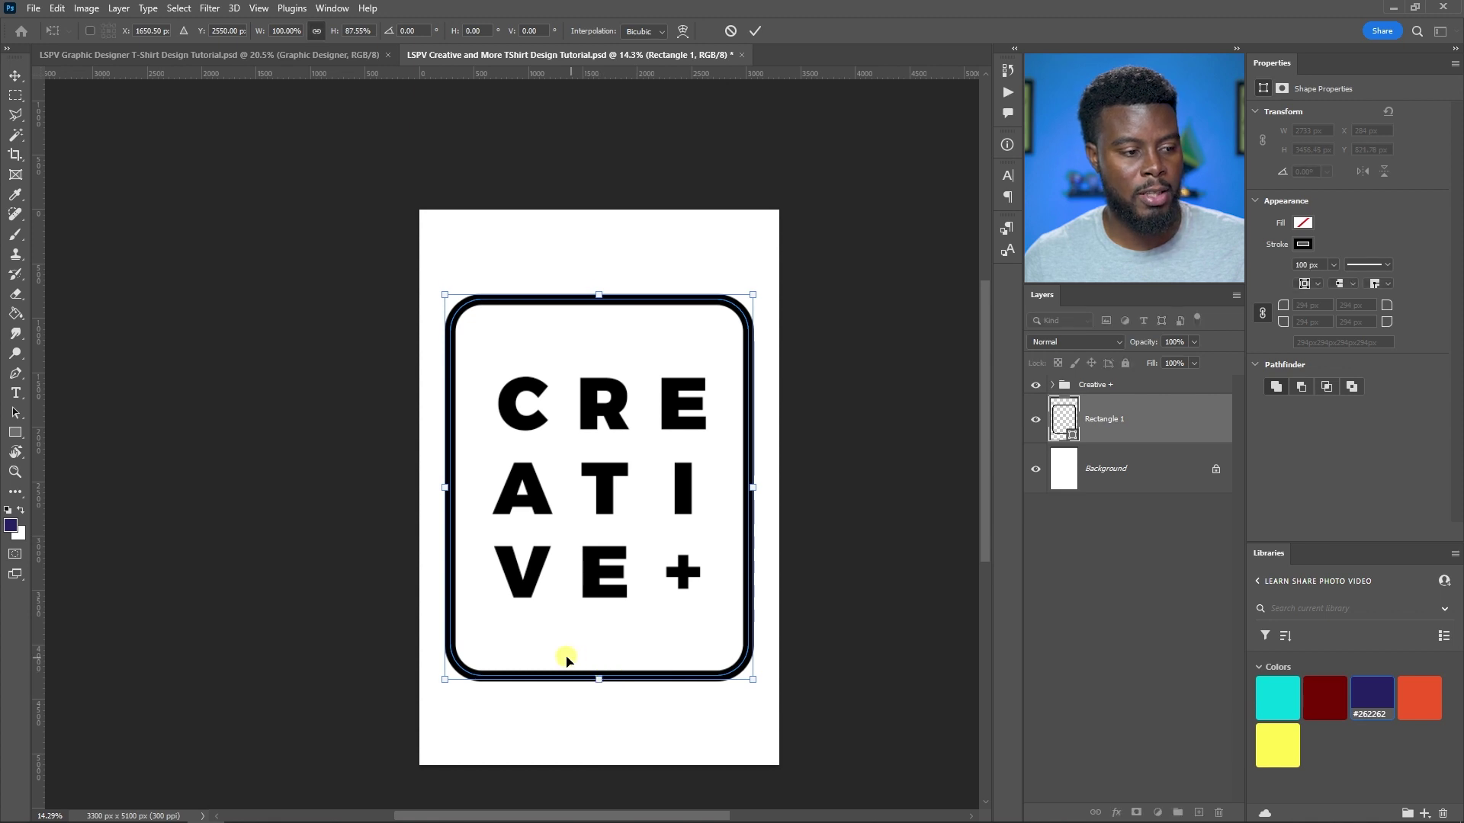
pyautogui.press('Return')
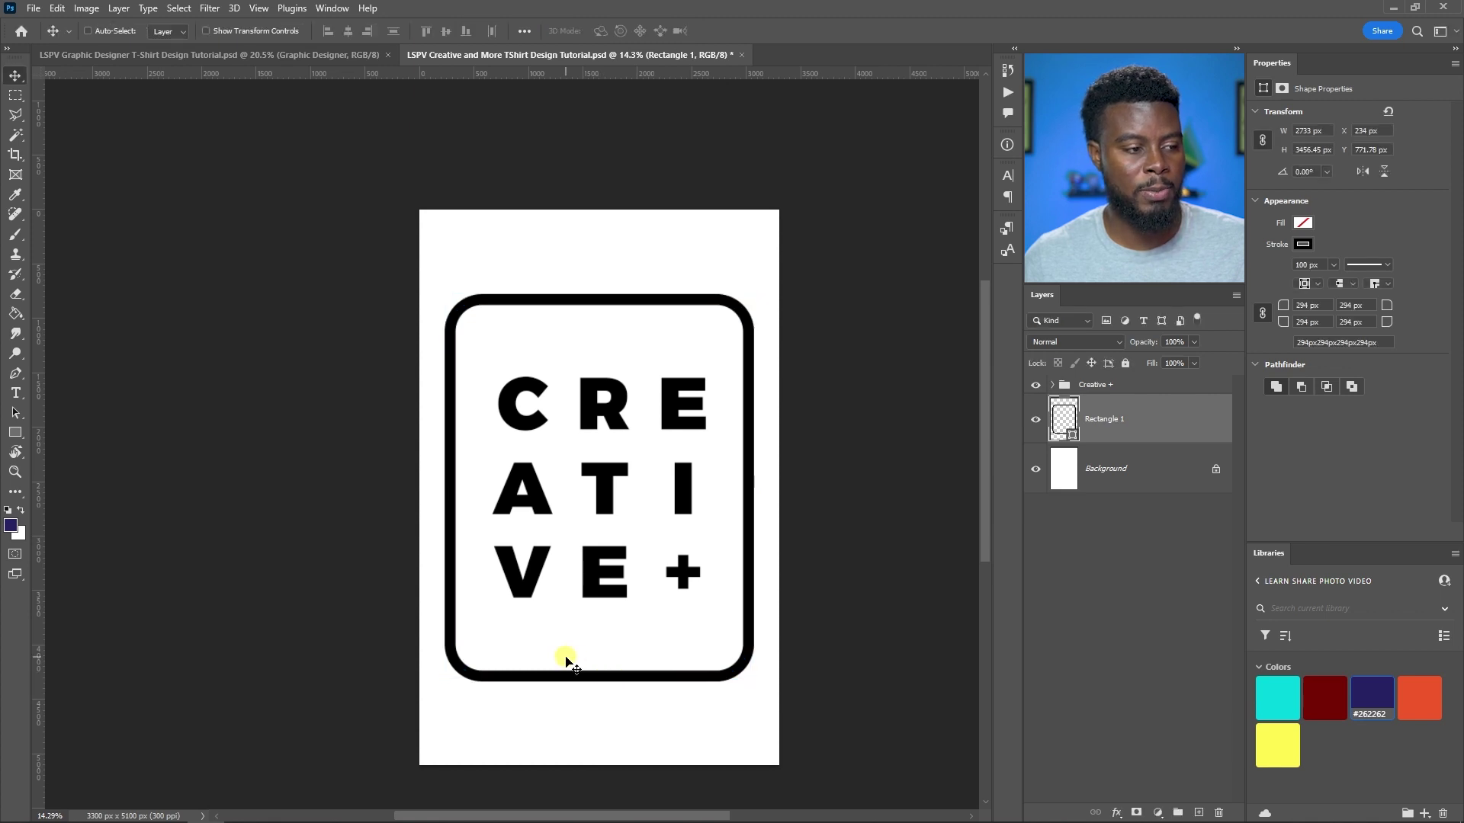
# - Group the Creative + group with Rectangle 1 and name the new group 'Main Design'
pyautogui.keyDown('shift'); pyautogui.click(1125, 387); pyautogui.keyUp('shift')
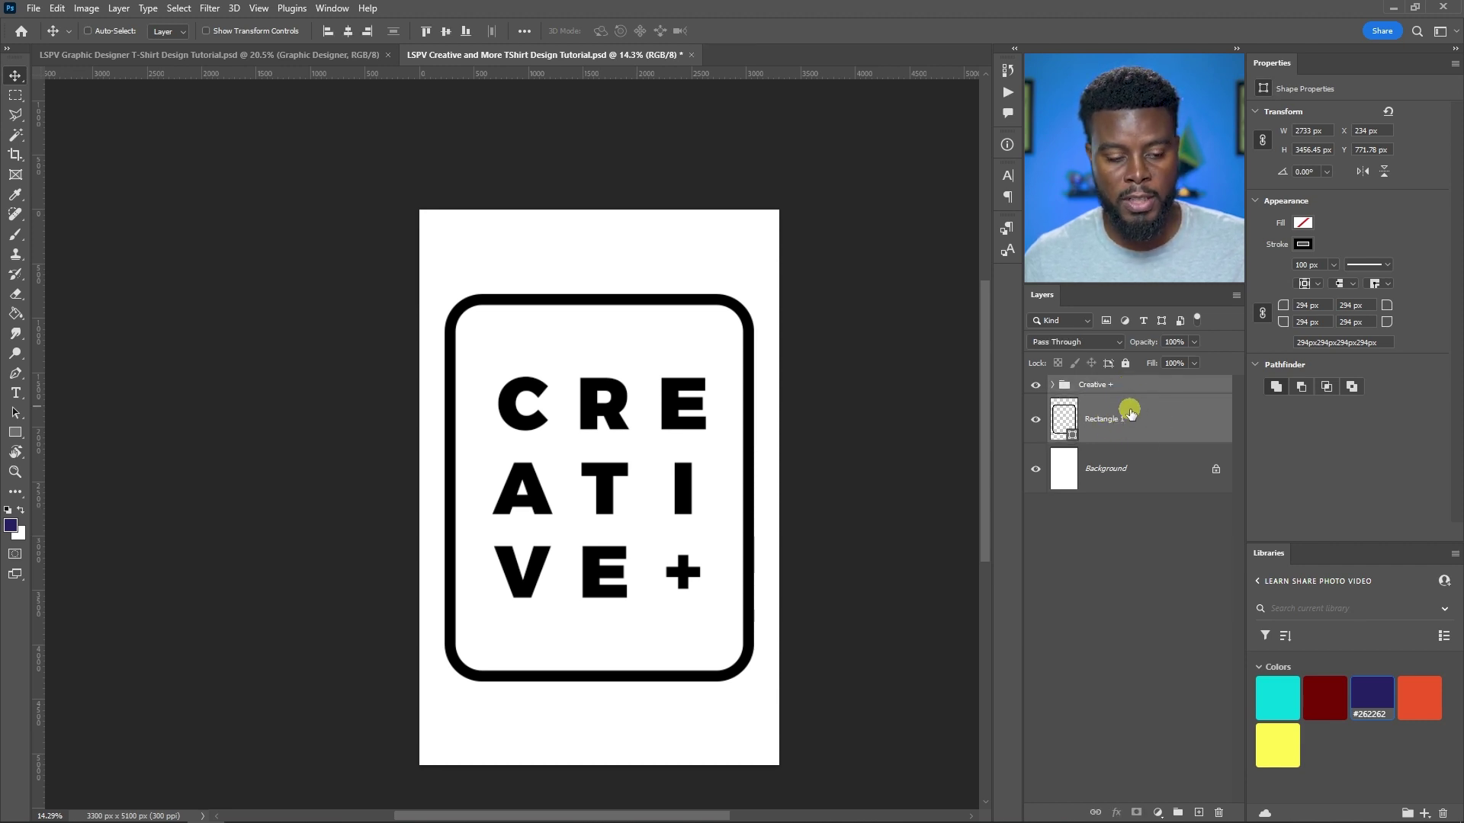
pyautogui.hotkey('ctrl', 'g')
pyautogui.doubleClick(1098, 385)
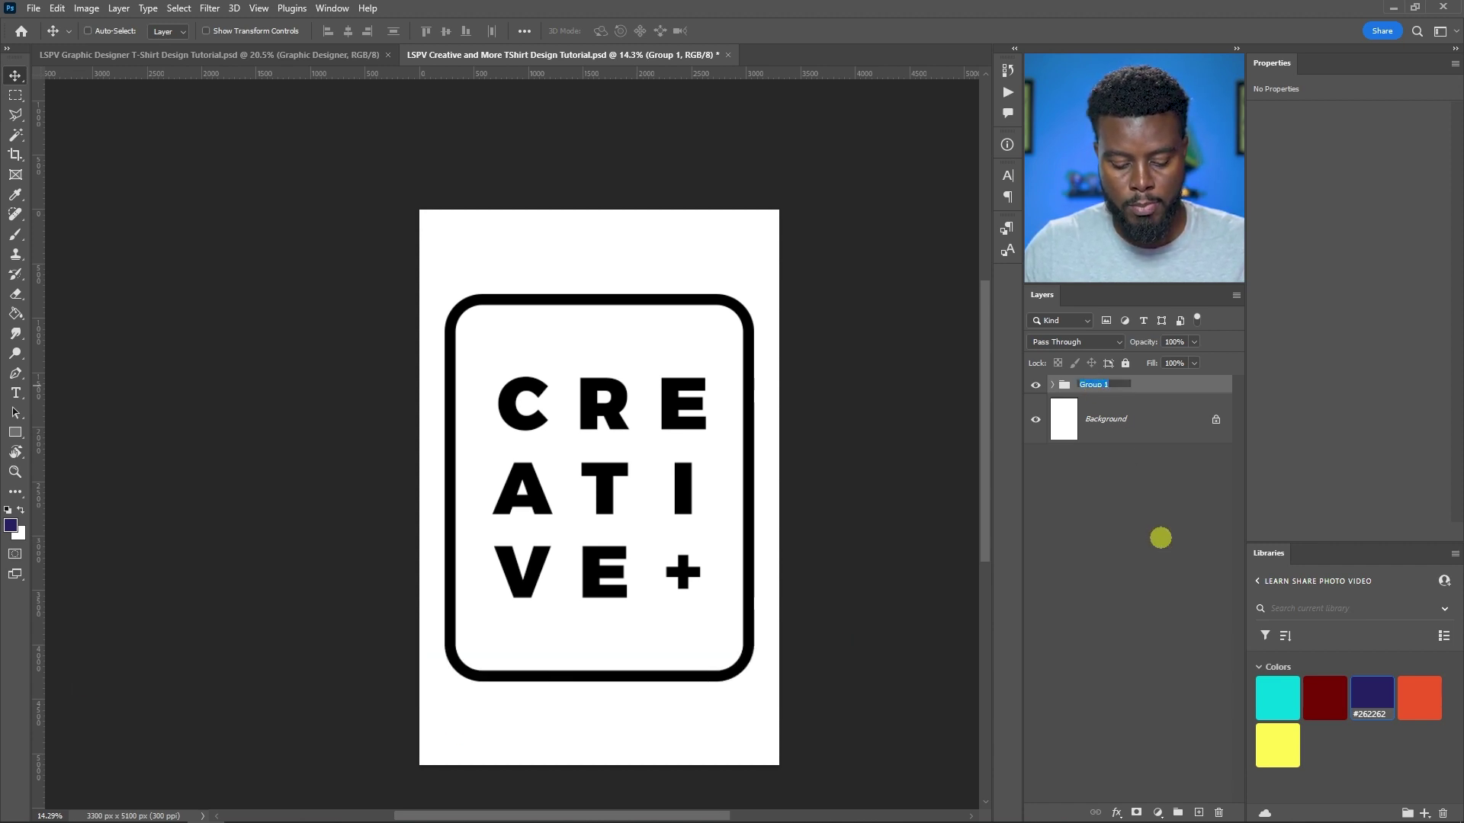
pyautogui.write('Main Design')
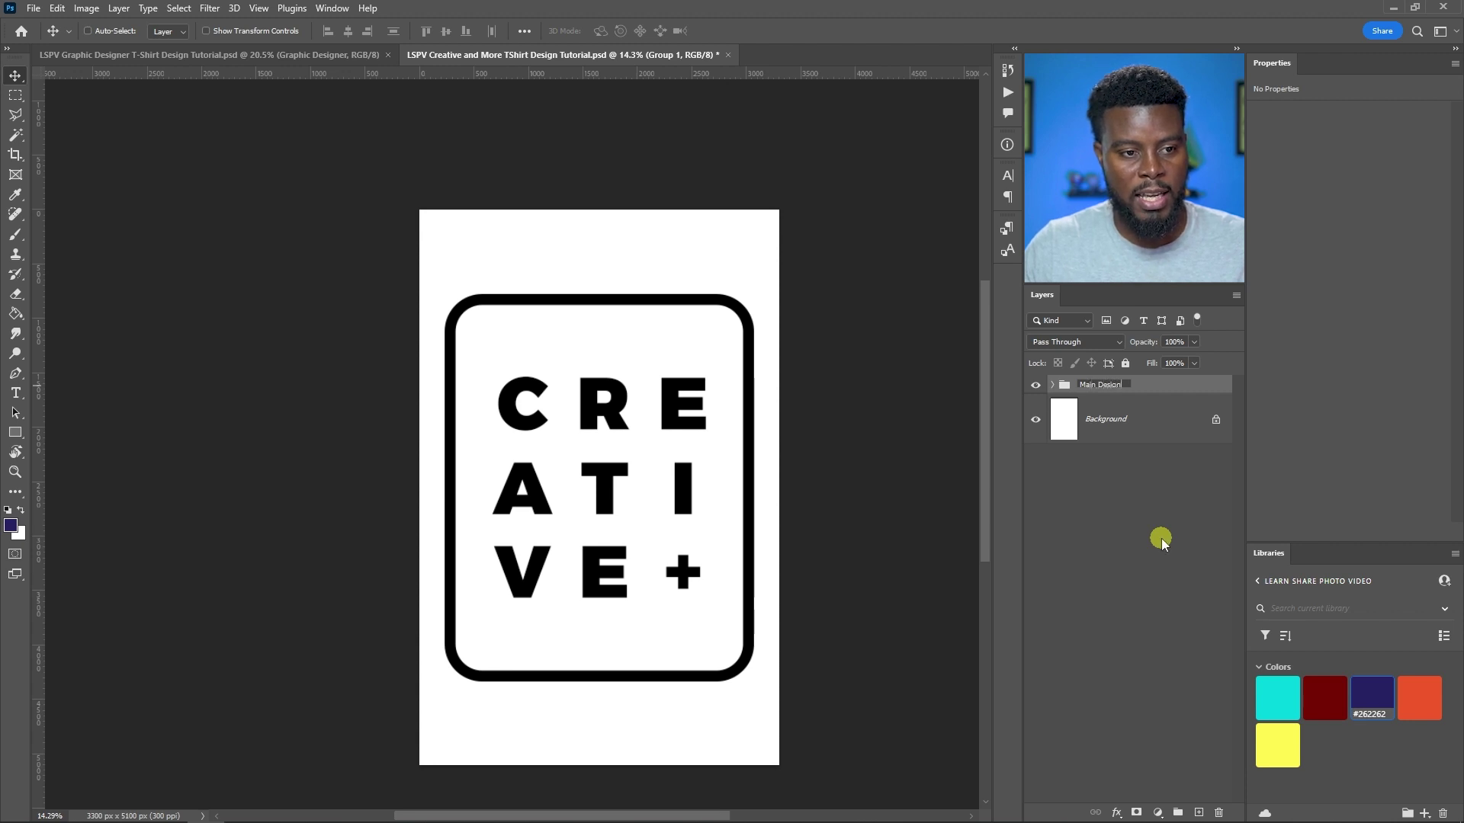
pyautogui.press('Return')
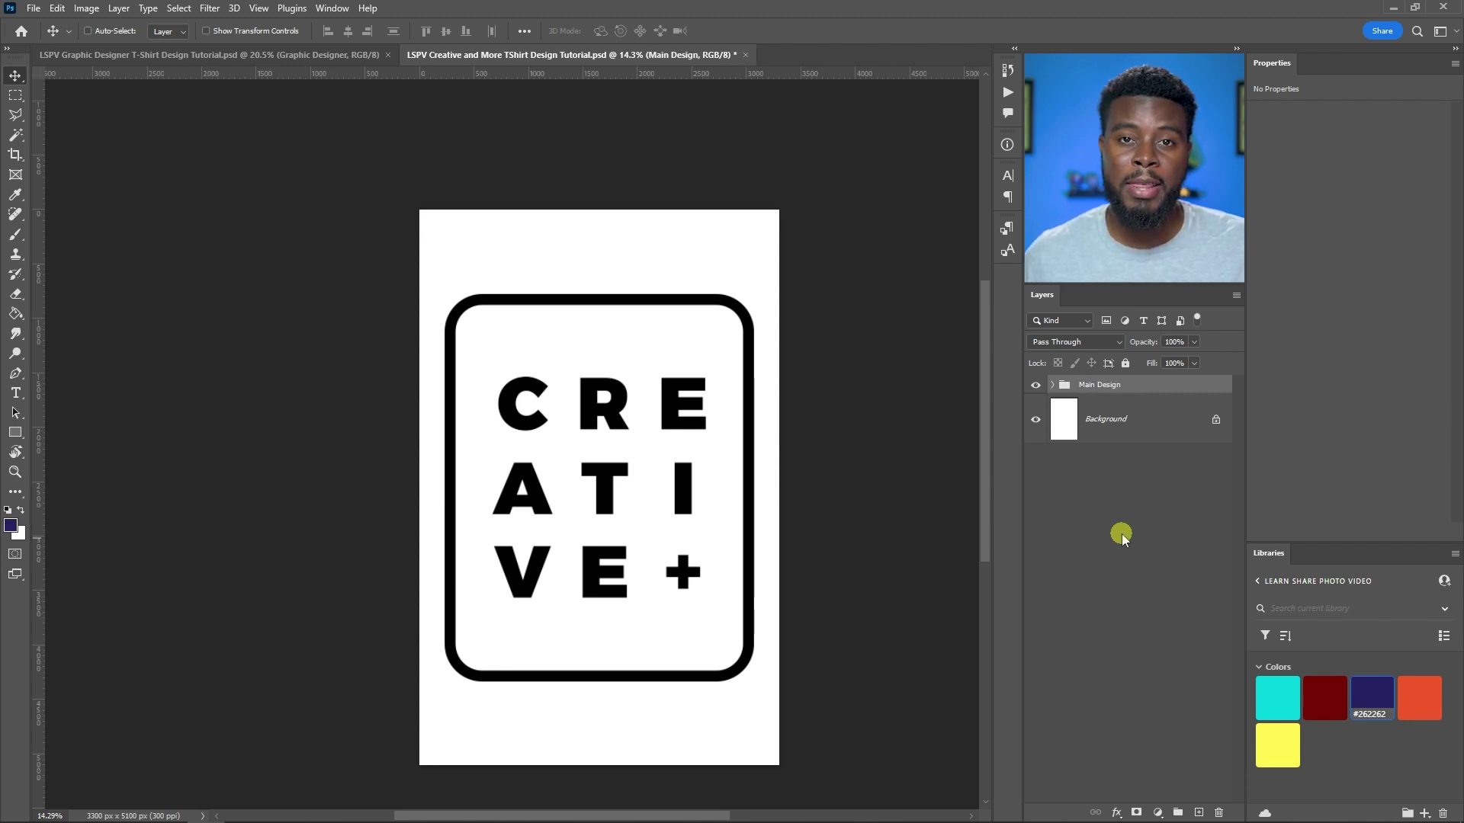